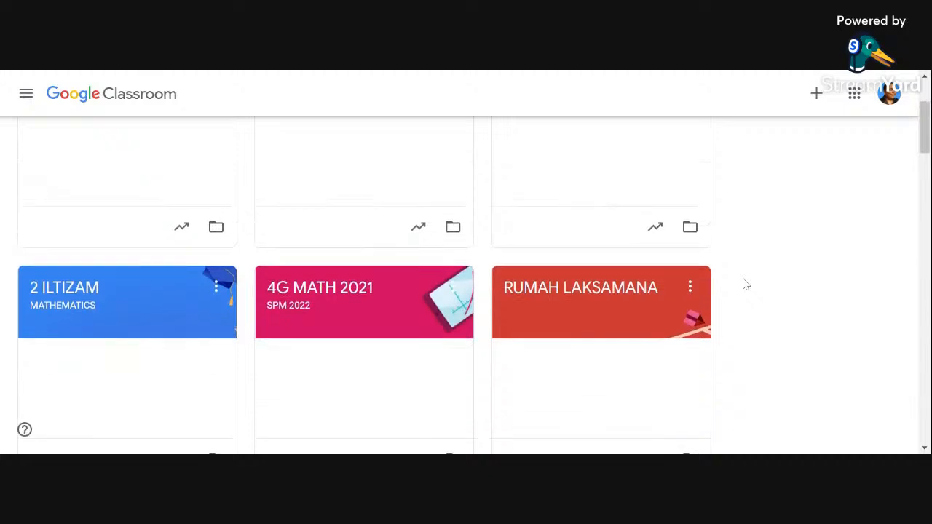
{"action": "scroll", "coordinate": [744, 286], "scroll_direction": "up", "scroll_amount": 3}
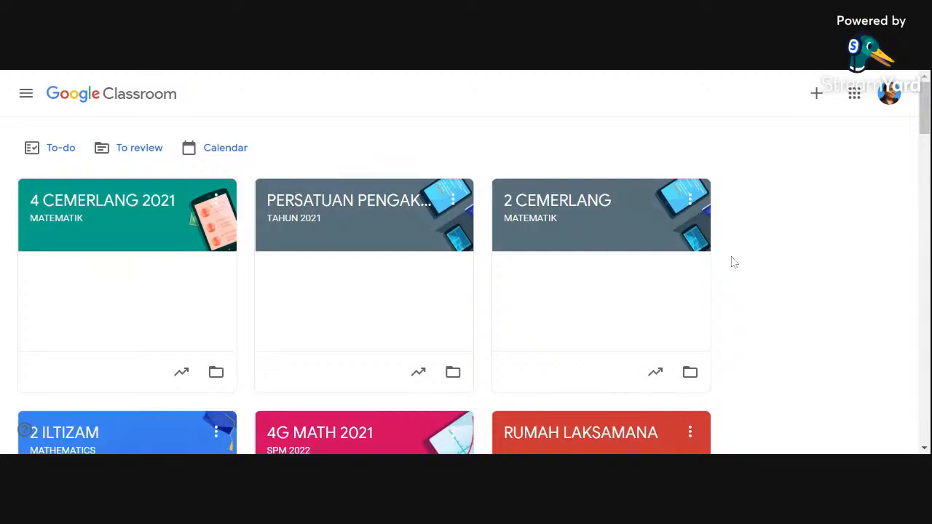
{"action": "scroll", "coordinate": [791, 255], "scroll_direction": "down", "scroll_amount": 1}
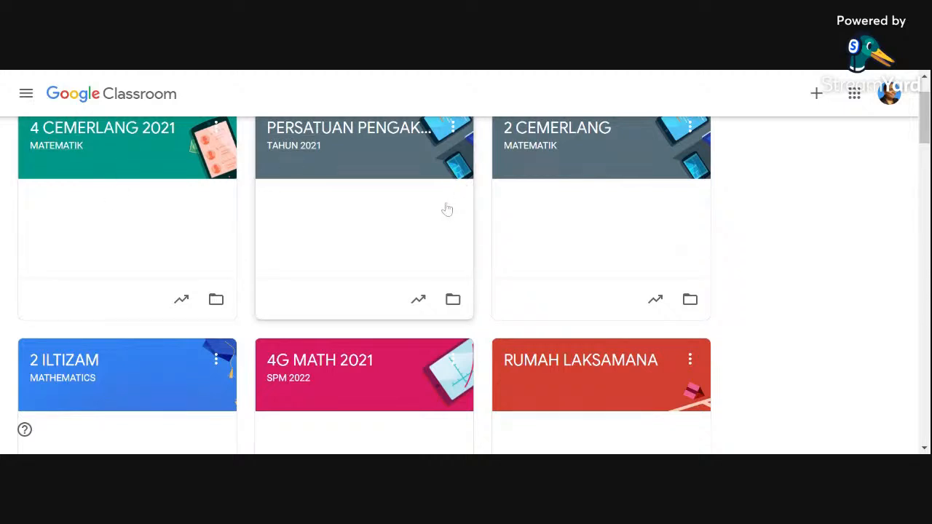
{"action": "scroll", "coordinate": [447, 209], "scroll_direction": "up", "scroll_amount": 1}
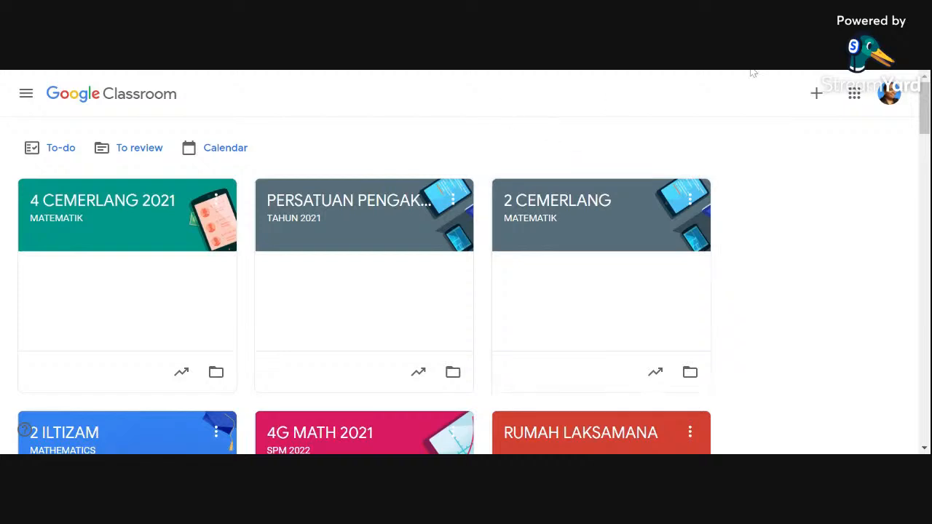
Step: Look through the Google apps available from the launcher, then close it
{"action": "left_click", "coordinate": [850, 99]}
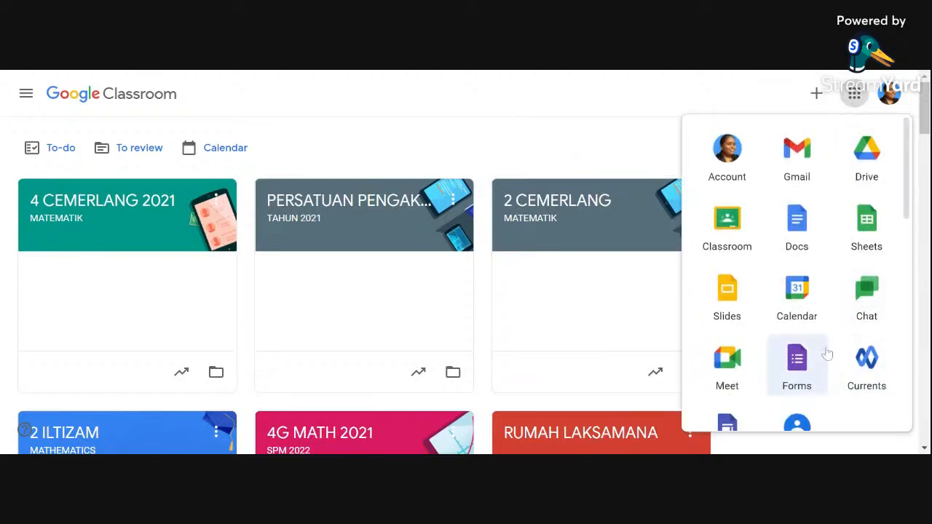
{"action": "scroll", "coordinate": [826, 354], "scroll_direction": "down", "scroll_amount": 2}
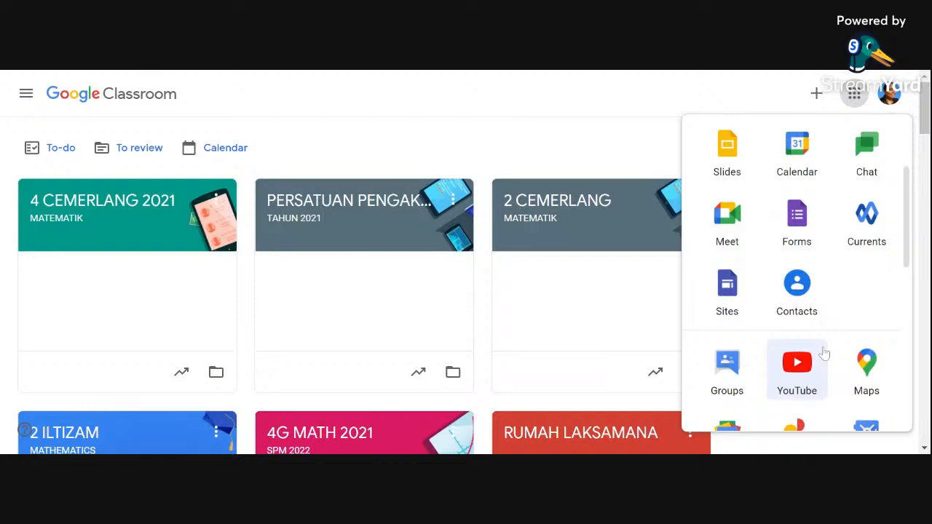
{"action": "scroll", "coordinate": [822, 342], "scroll_direction": "down", "scroll_amount": 3}
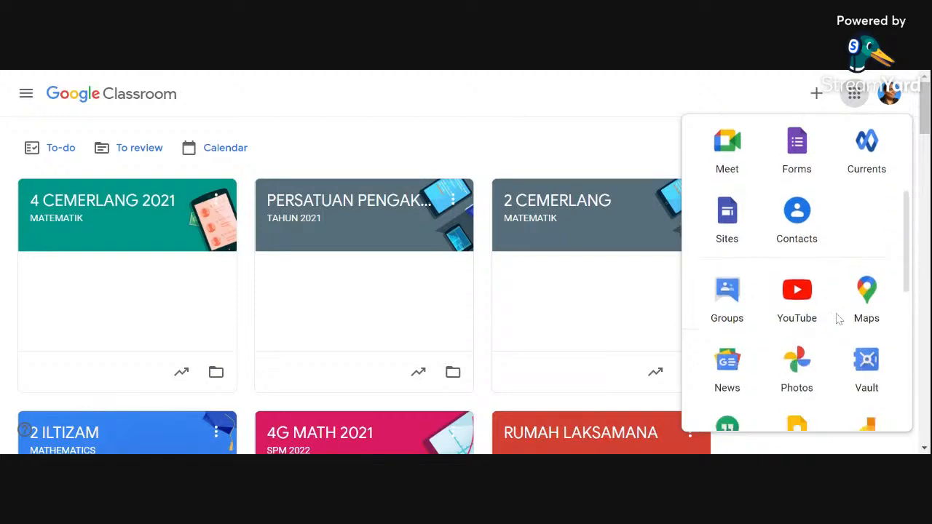
{"action": "scroll", "coordinate": [822, 315], "scroll_direction": "down", "scroll_amount": 3}
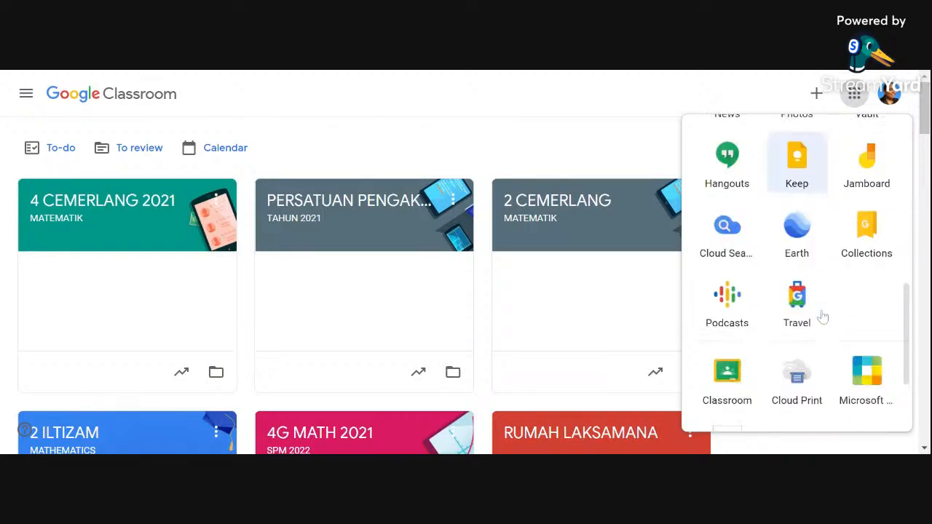
{"action": "scroll", "coordinate": [821, 316], "scroll_direction": "up", "scroll_amount": 4}
{"action": "scroll", "coordinate": [820, 318], "scroll_direction": "up", "scroll_amount": 2}
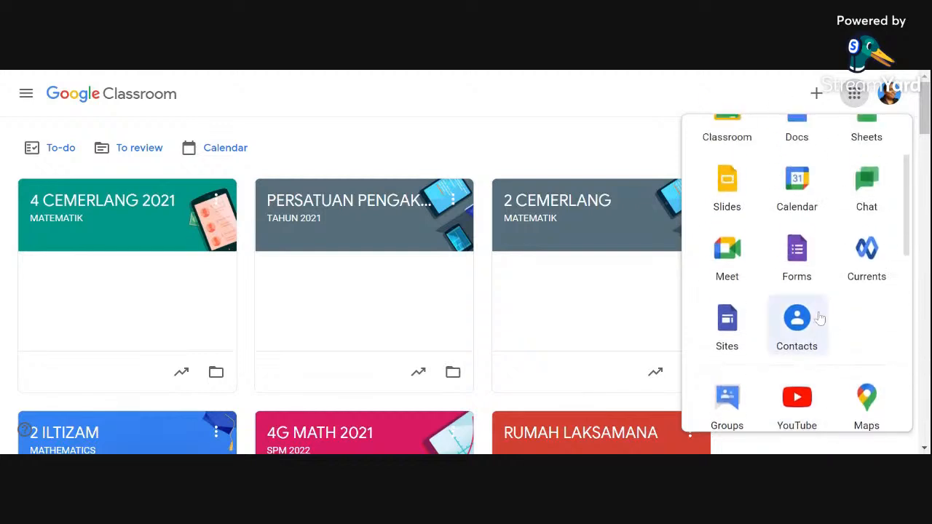
{"action": "scroll", "coordinate": [819, 316], "scroll_direction": "up", "scroll_amount": 2}
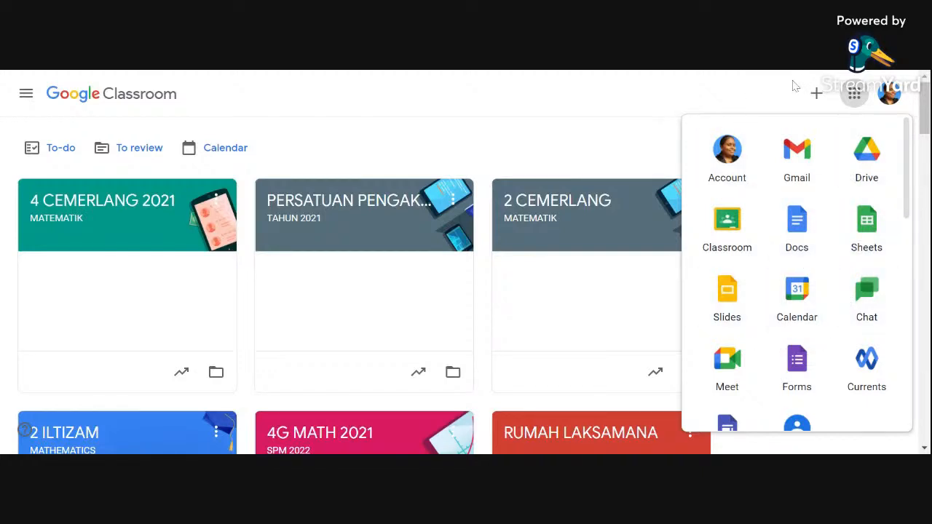
{"action": "left_click", "coordinate": [795, 85]}
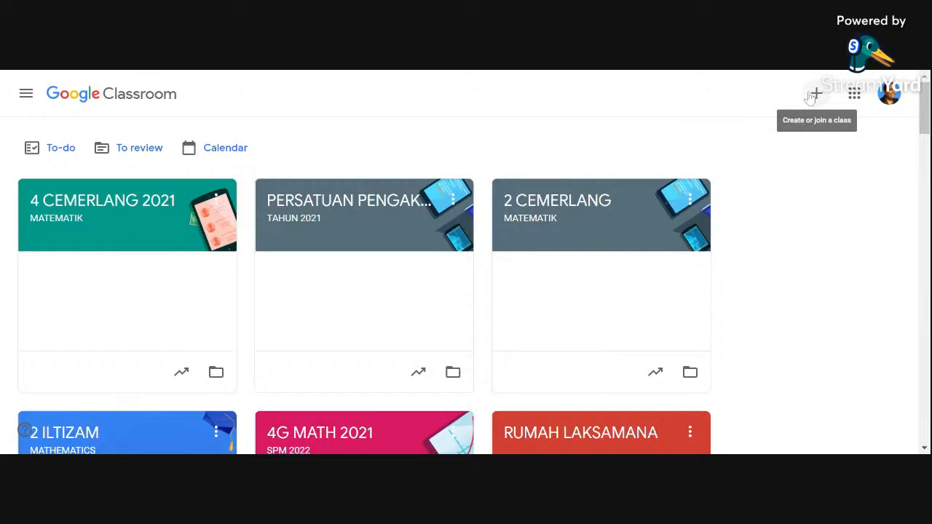
Step: Create a class named GOOGLE CLASSROOM TEST with the subject TECH
{"action": "left_click", "coordinate": [811, 97]}
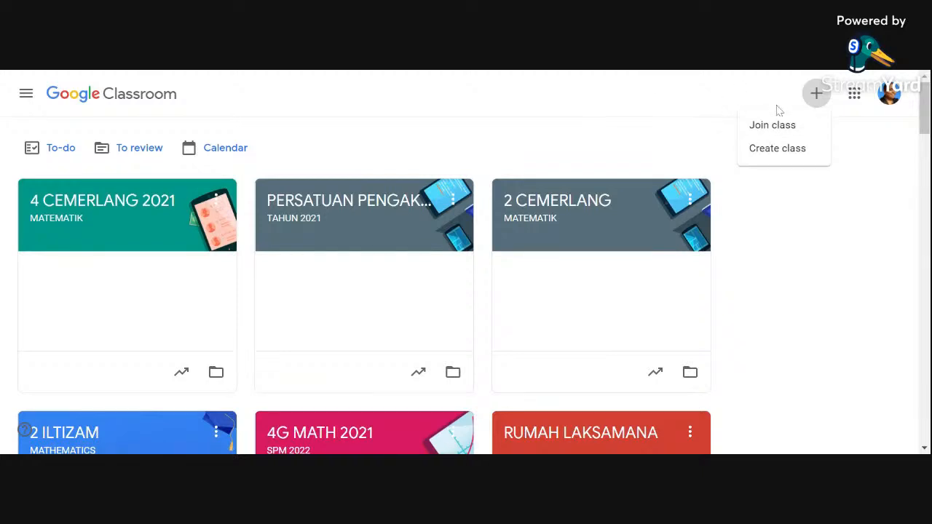
{"action": "left_click", "coordinate": [771, 155]}
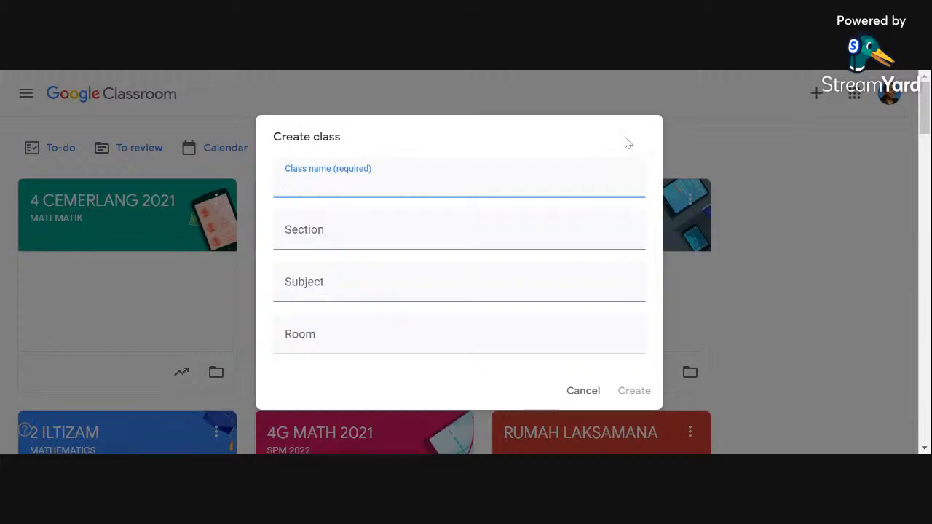
{"action": "type", "text": "GOOGLE CLASSROOM TEST"}
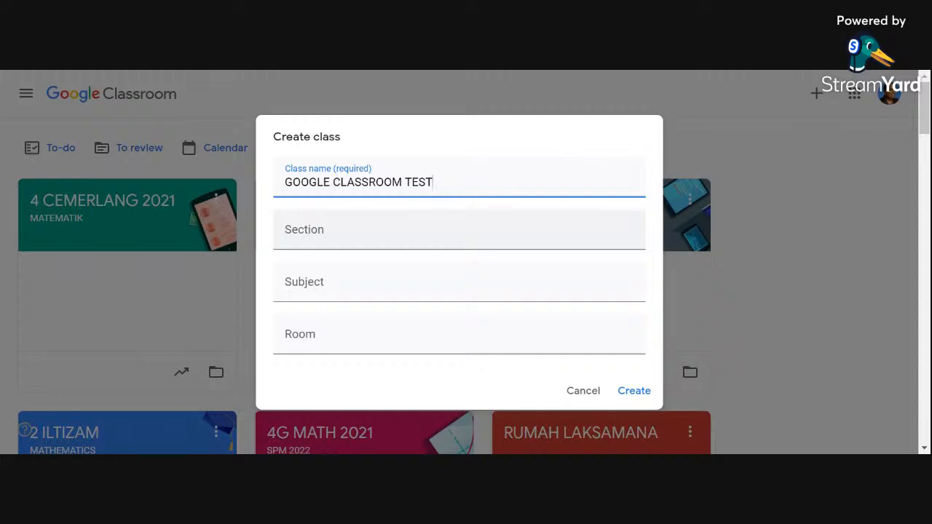
{"action": "left_click", "coordinate": [356, 290]}
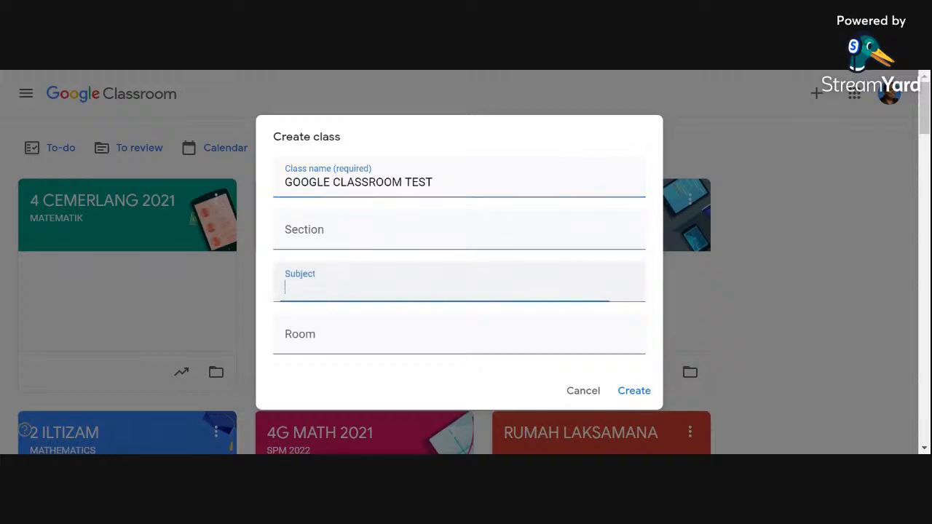
{"action": "type", "text": "TECH"}
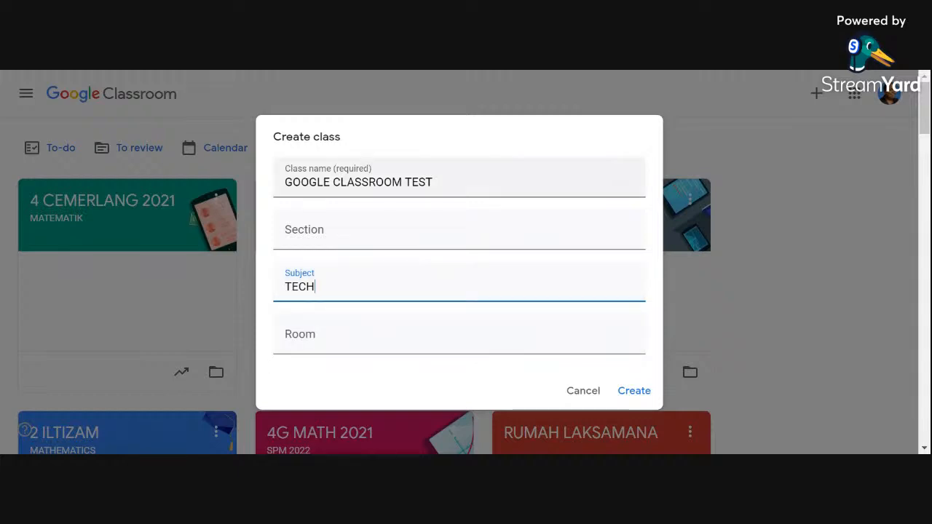
{"action": "left_click", "coordinate": [638, 395]}
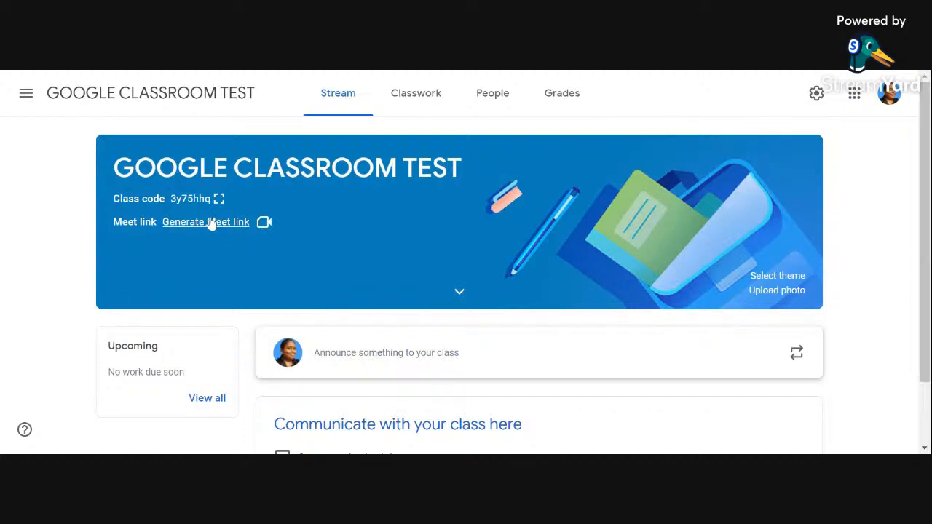
Step: Open the 5 Wawasan class from the list of taught classes and return to the overview of all classes
{"action": "left_click", "coordinate": [25, 95]}
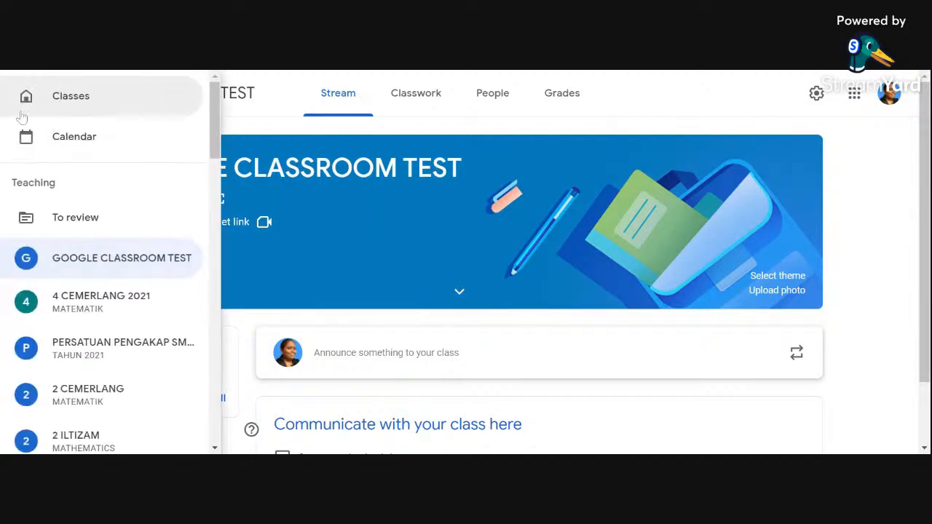
{"action": "scroll", "coordinate": [87, 338], "scroll_direction": "down", "scroll_amount": 4}
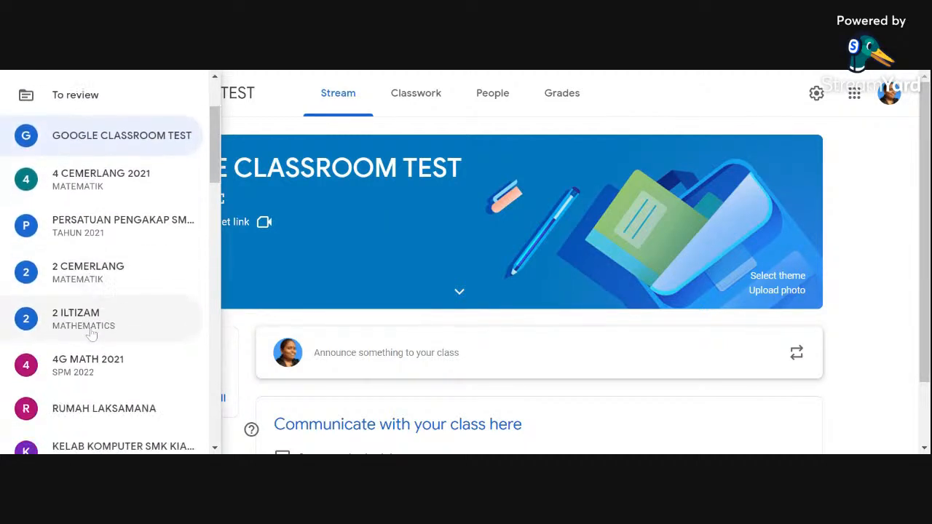
{"action": "scroll", "coordinate": [86, 352], "scroll_direction": "down", "scroll_amount": 2}
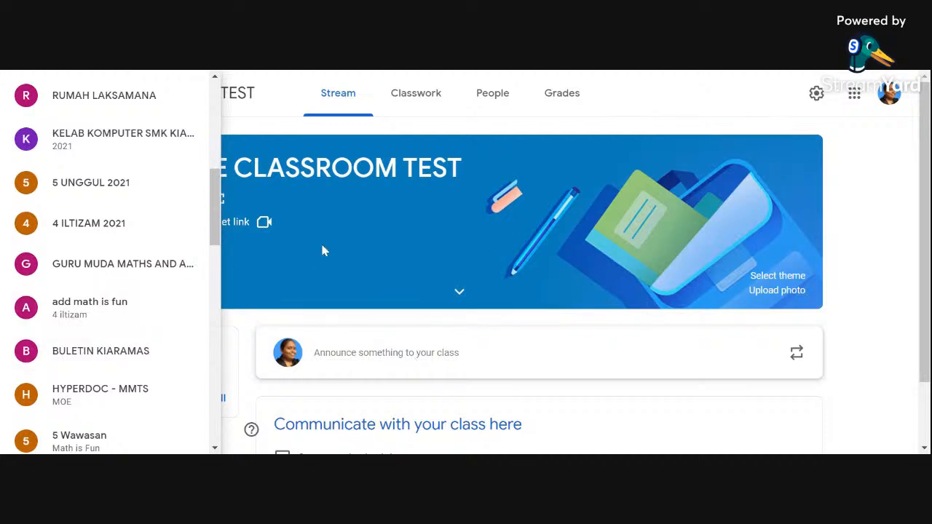
{"action": "scroll", "coordinate": [110, 408], "scroll_direction": "down", "scroll_amount": 3}
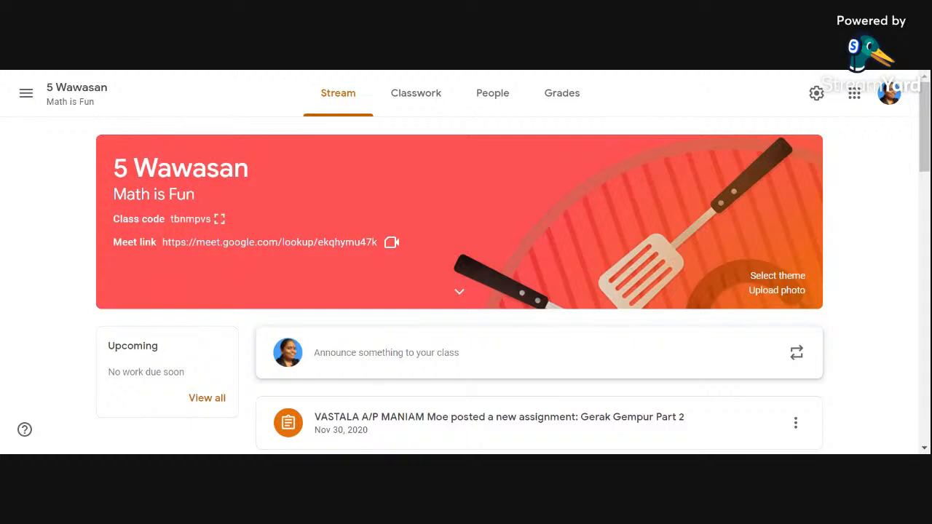
{"action": "left_click", "coordinate": [25, 92]}
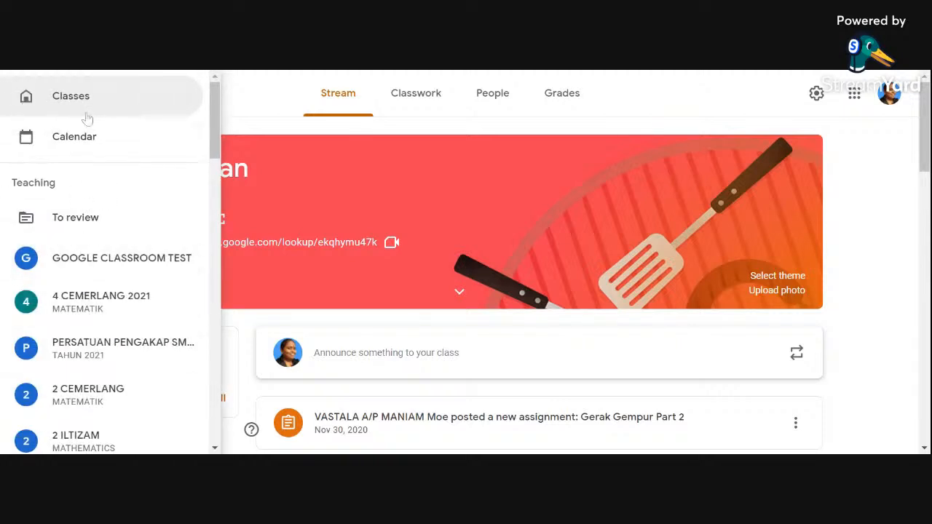
{"action": "left_click", "coordinate": [96, 92]}
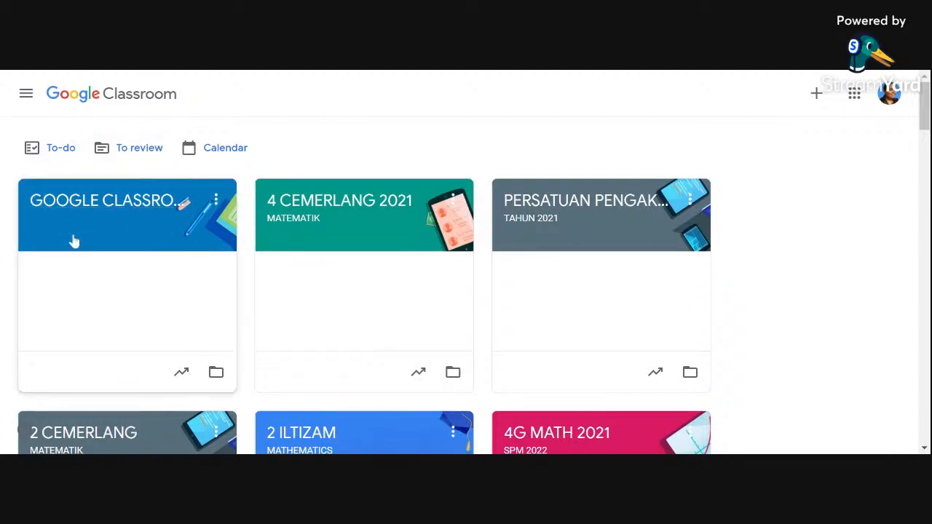
Step: Look through the list of taught classes and open the page of work to review
{"action": "left_click", "coordinate": [24, 100]}
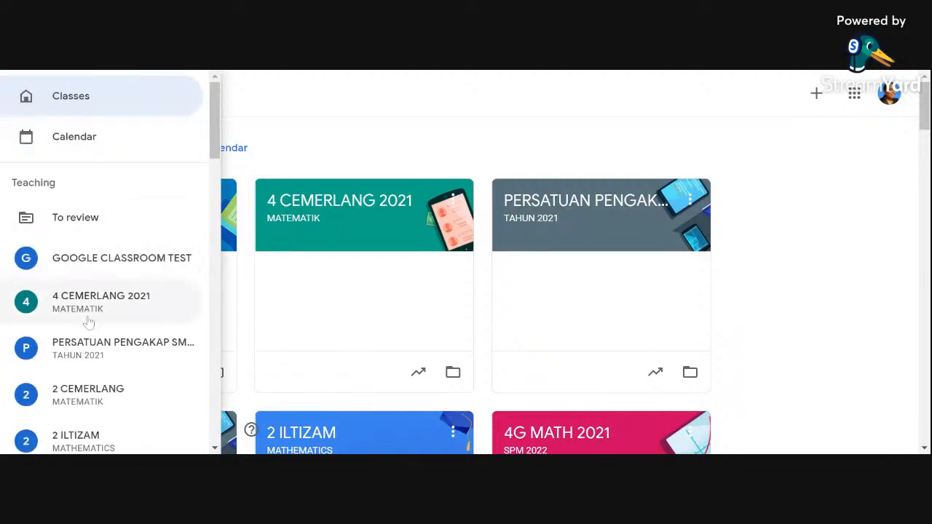
{"action": "scroll", "coordinate": [87, 384], "scroll_direction": "down", "scroll_amount": 3}
{"action": "scroll", "coordinate": [87, 384], "scroll_direction": "down", "scroll_amount": 2}
{"action": "scroll", "coordinate": [87, 367], "scroll_direction": "up", "scroll_amount": 6}
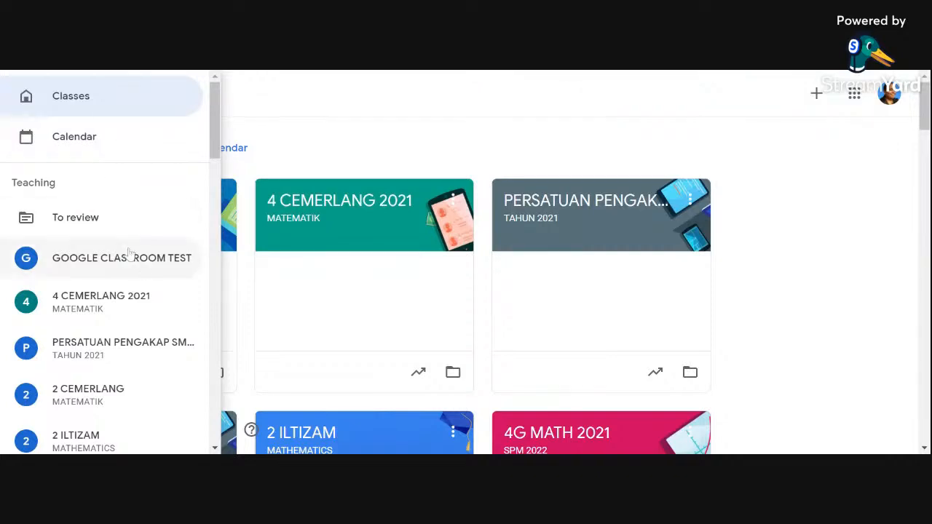
{"action": "left_click", "coordinate": [93, 234]}
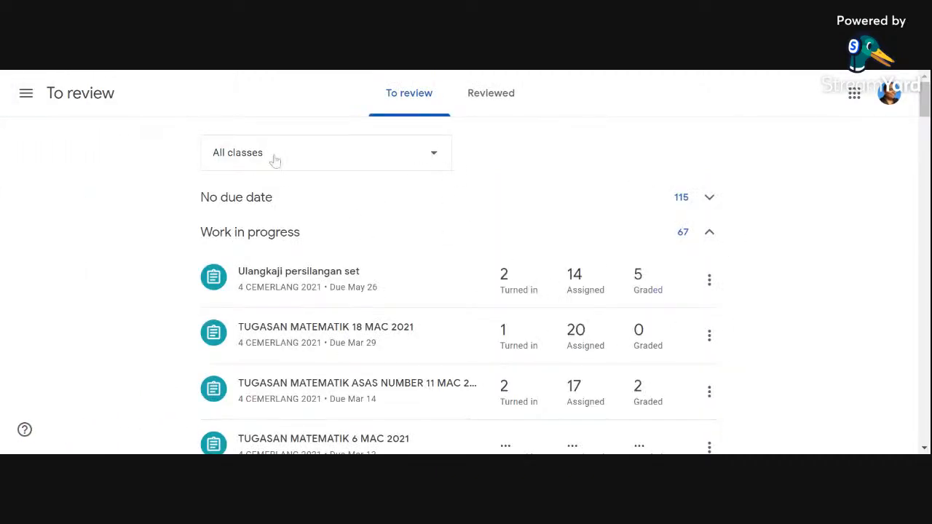
Step: Filter the work to review to the 5 Wawasan class and look through its assignments
{"action": "left_click", "coordinate": [437, 156]}
{"action": "scroll", "coordinate": [372, 304], "scroll_direction": "down", "scroll_amount": 2}
{"action": "scroll", "coordinate": [372, 305], "scroll_direction": "down", "scroll_amount": 2}
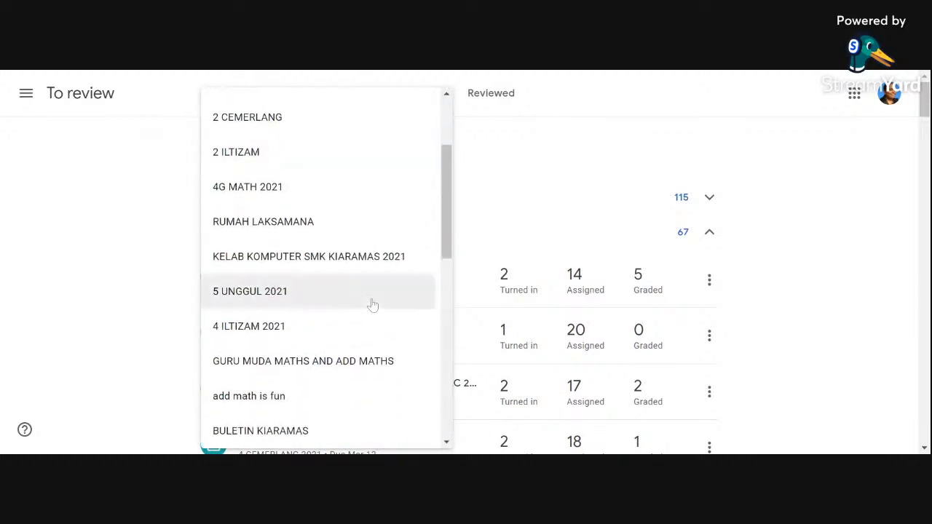
{"action": "scroll", "coordinate": [372, 304], "scroll_direction": "down", "scroll_amount": 3}
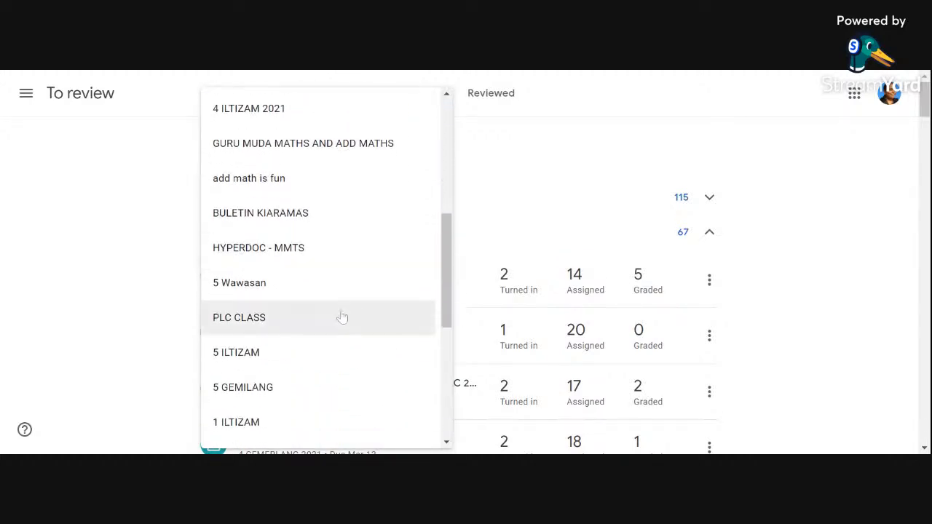
{"action": "left_click", "coordinate": [333, 284]}
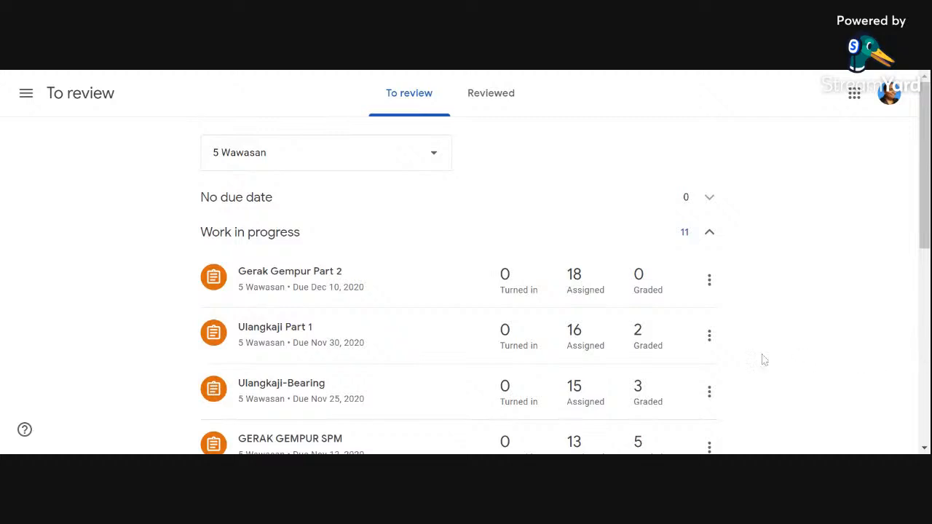
{"action": "scroll", "coordinate": [801, 337], "scroll_direction": "down", "scroll_amount": 2}
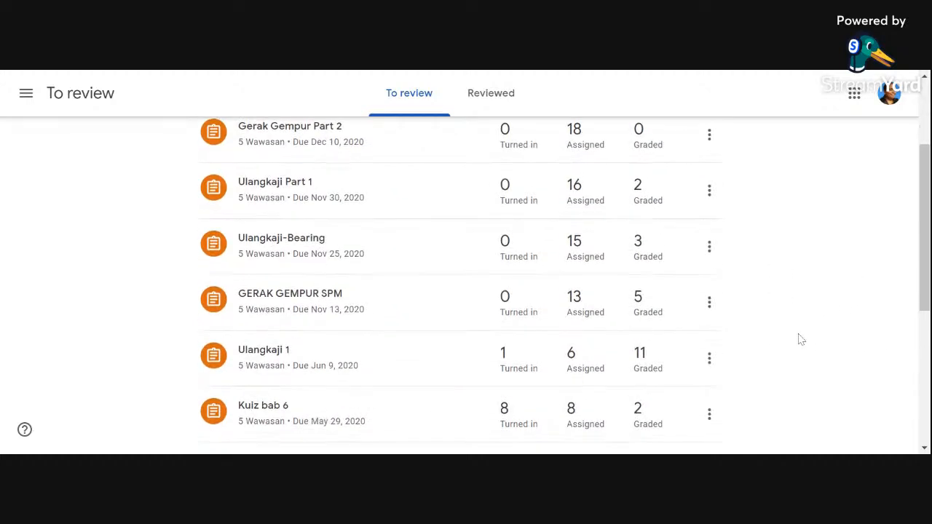
{"action": "scroll", "coordinate": [786, 327], "scroll_direction": "up", "scroll_amount": 1}
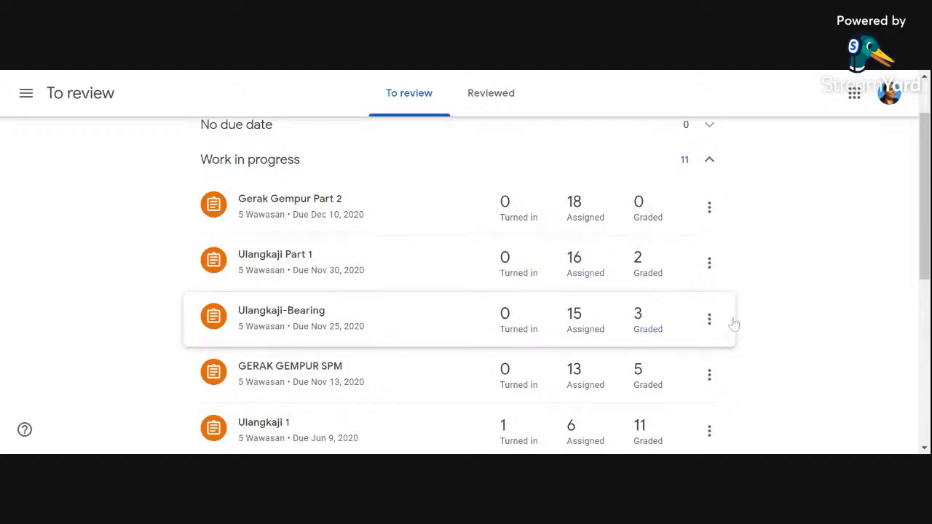
{"action": "scroll", "coordinate": [758, 284], "scroll_direction": "down", "scroll_amount": 1}
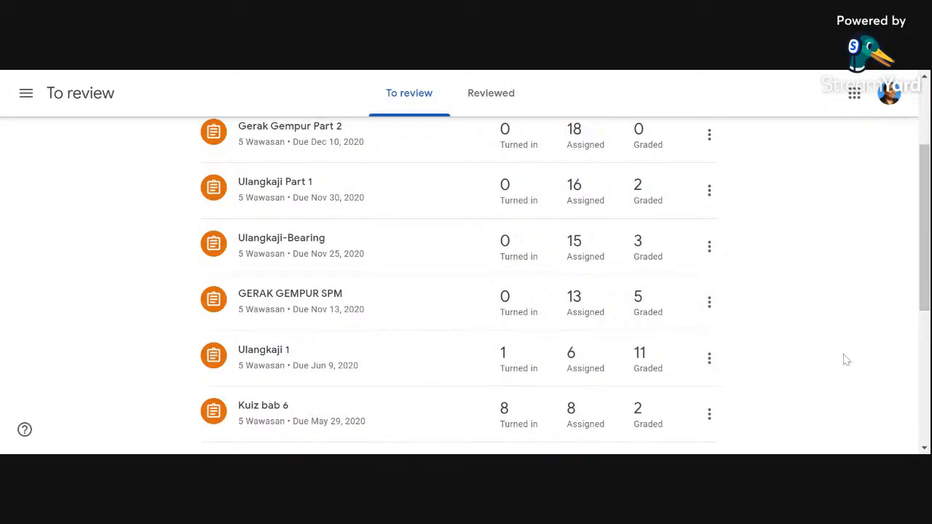
{"action": "scroll", "coordinate": [857, 339], "scroll_direction": "down", "scroll_amount": 4}
{"action": "scroll", "coordinate": [852, 344], "scroll_direction": "up", "scroll_amount": 5}
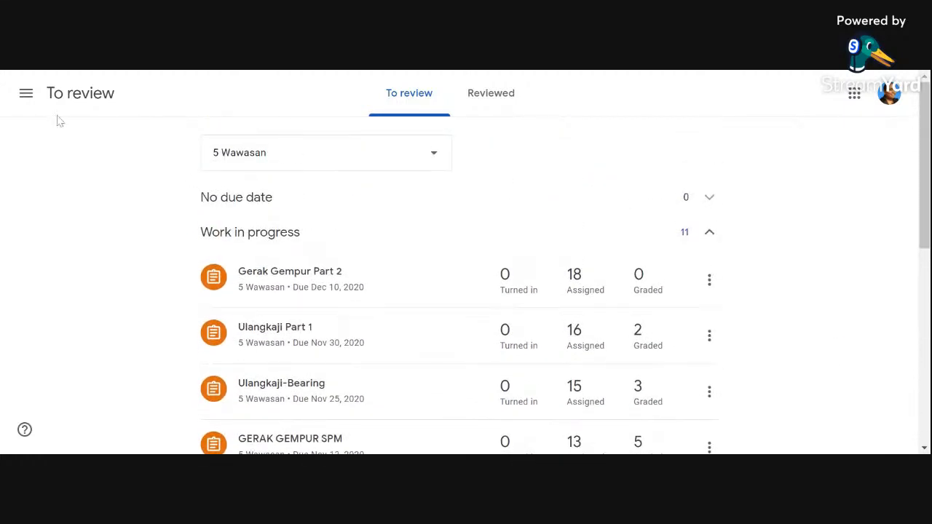
Step: Open the GOOGLE CLASSROOM TEST class from the list of taught classes and bring up its theme gallery
{"action": "left_click", "coordinate": [26, 94]}
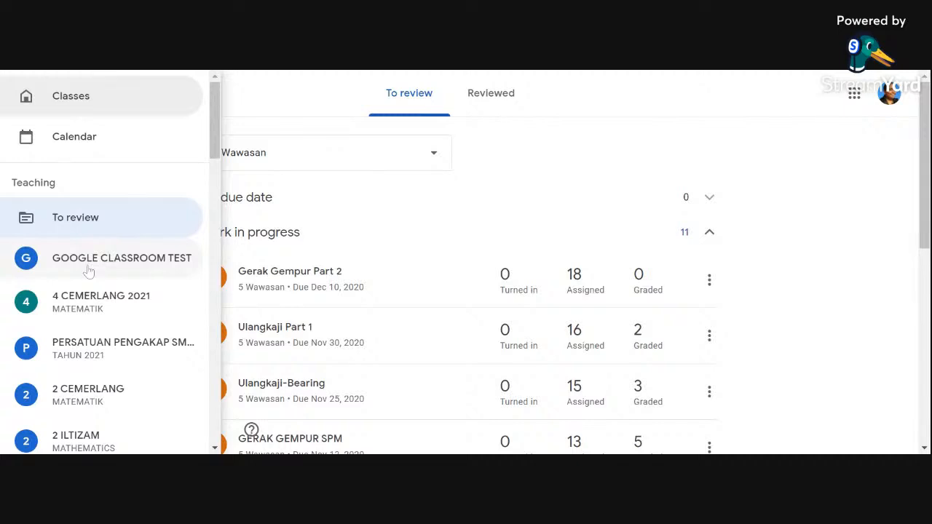
{"action": "left_click", "coordinate": [89, 270]}
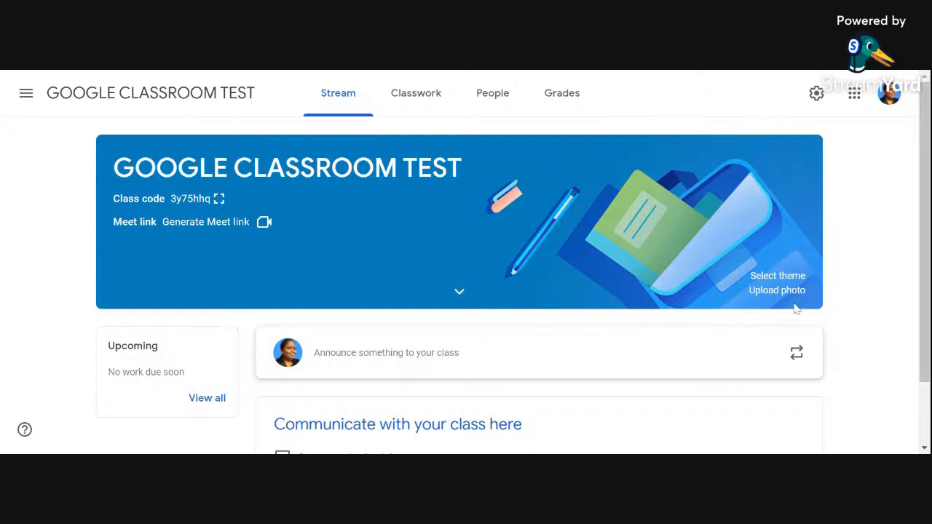
{"action": "left_click", "coordinate": [777, 276]}
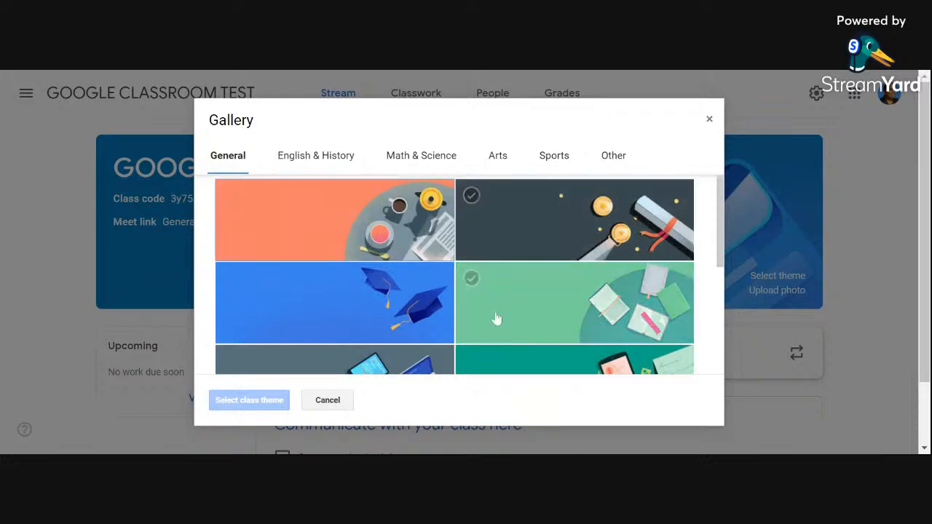
Step: Look through the class themes under General, English & History, Math & Science, Arts, Sports and Other
{"action": "scroll", "coordinate": [453, 324], "scroll_direction": "down", "scroll_amount": 3}
{"action": "scroll", "coordinate": [453, 325], "scroll_direction": "up", "scroll_amount": 5}
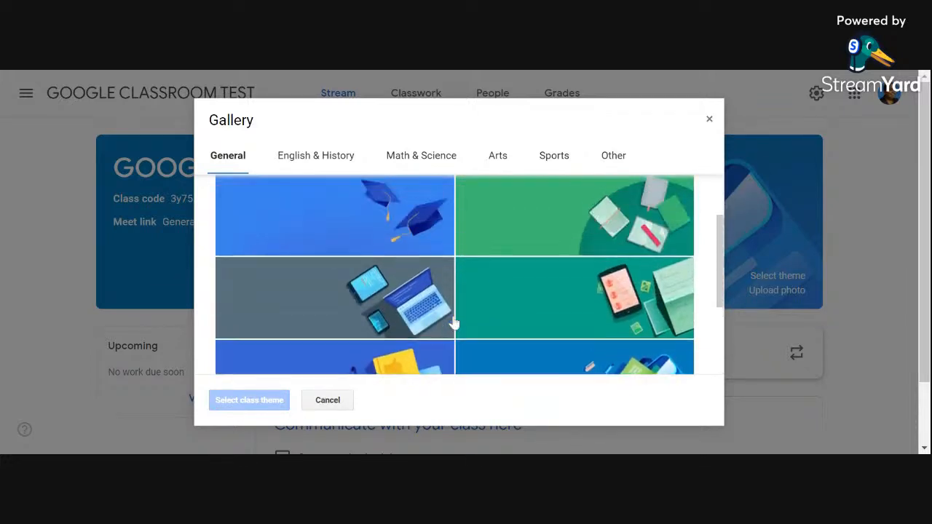
{"action": "left_click", "coordinate": [343, 159]}
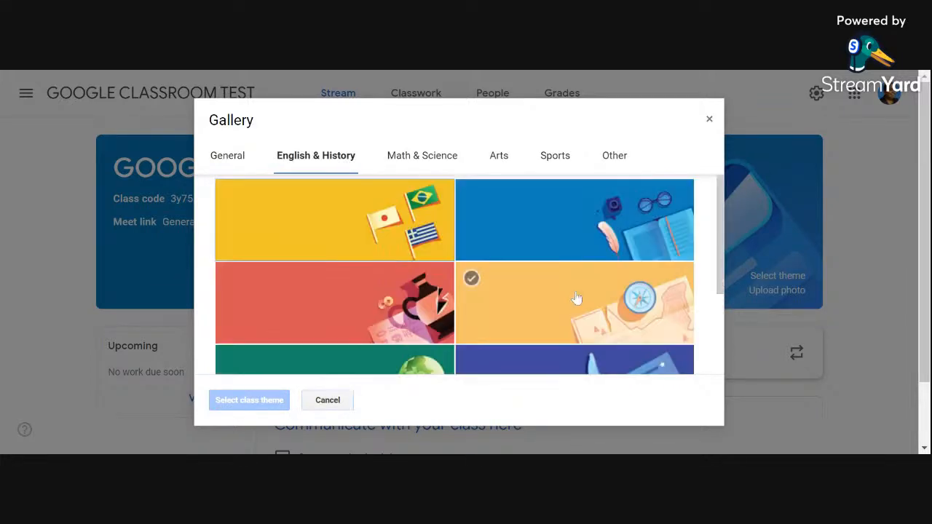
{"action": "scroll", "coordinate": [587, 304], "scroll_direction": "down", "scroll_amount": 5}
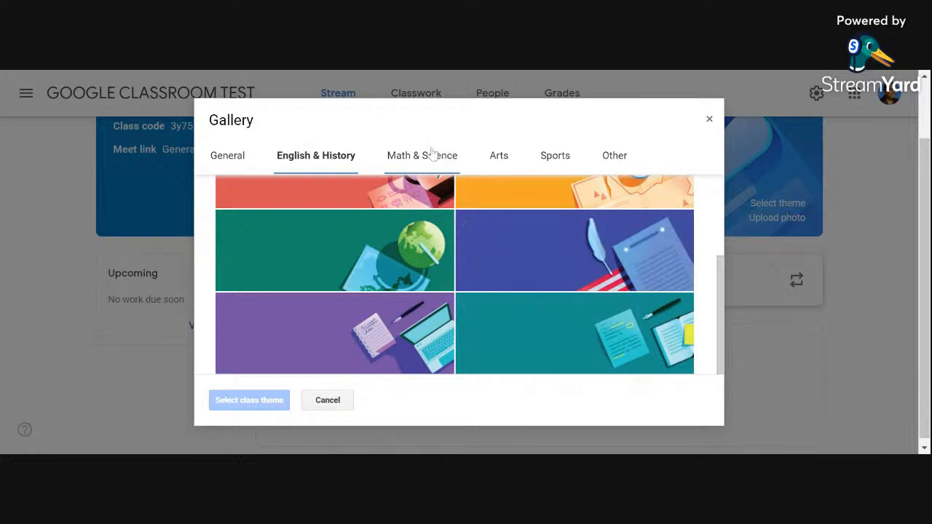
{"action": "left_click", "coordinate": [430, 155]}
{"action": "scroll", "coordinate": [637, 264], "scroll_direction": "down", "scroll_amount": 3}
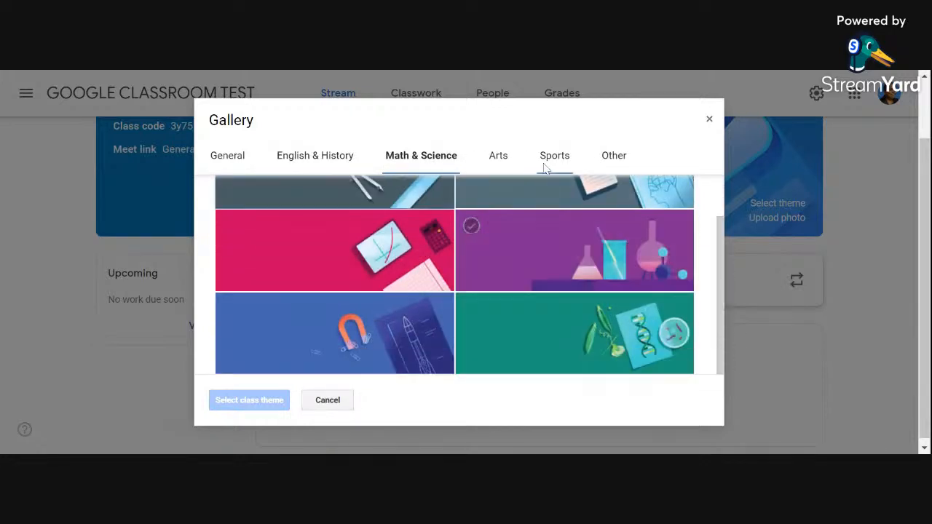
{"action": "left_click", "coordinate": [497, 162]}
{"action": "scroll", "coordinate": [685, 292], "scroll_direction": "down", "scroll_amount": 5}
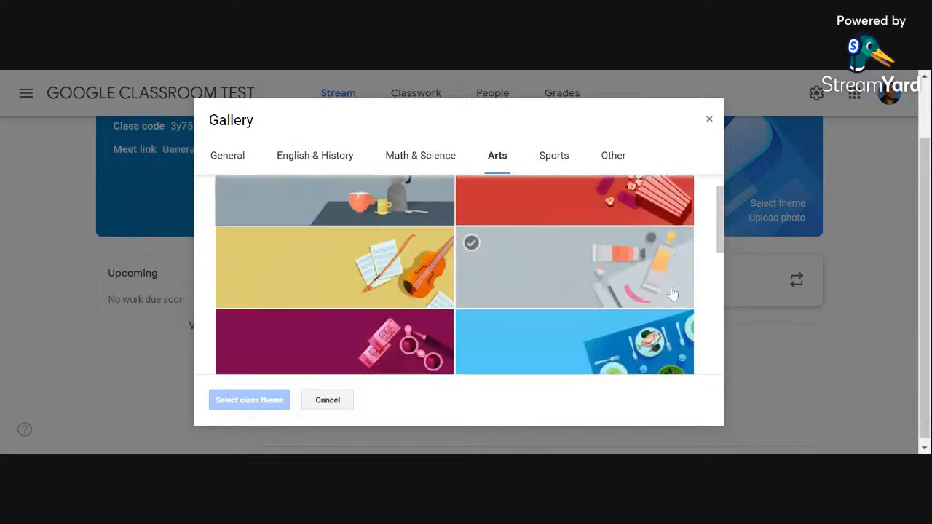
{"action": "scroll", "coordinate": [649, 291], "scroll_direction": "up", "scroll_amount": 3}
{"action": "scroll", "coordinate": [649, 287], "scroll_direction": "up", "scroll_amount": 3}
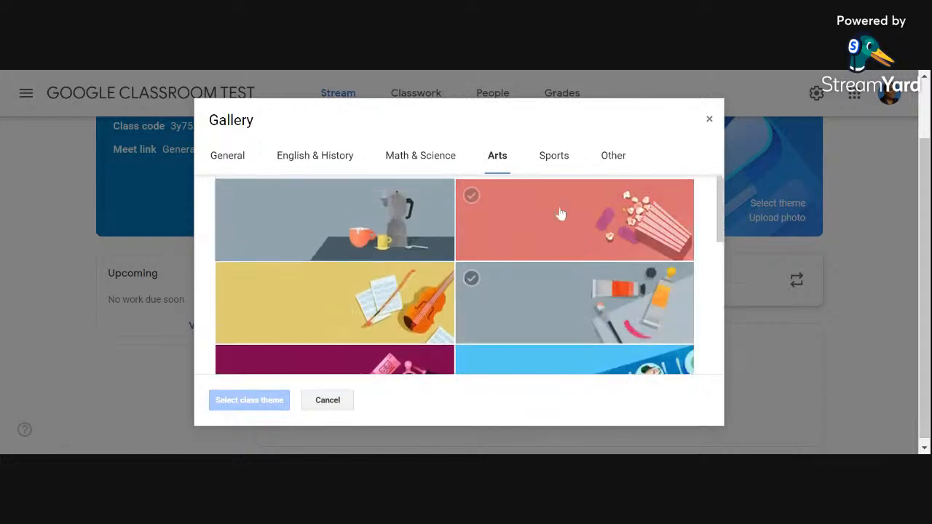
{"action": "left_click", "coordinate": [554, 155]}
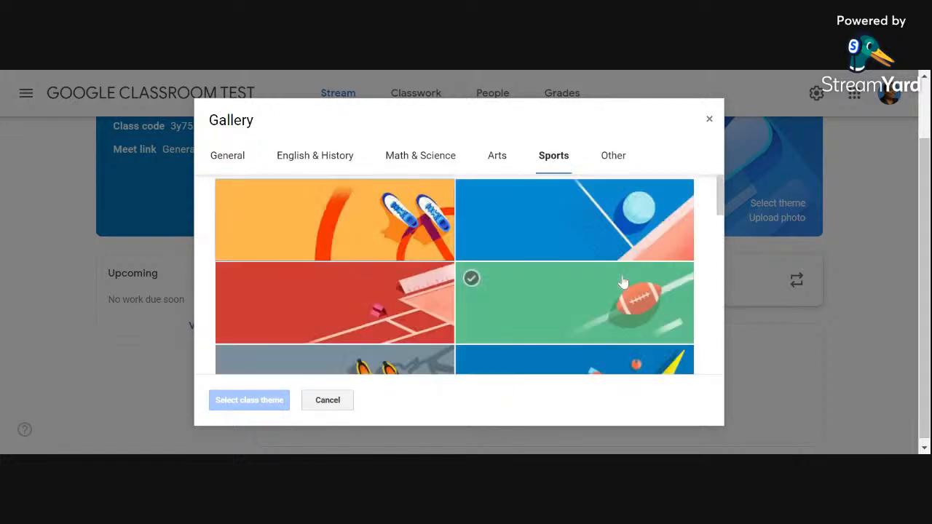
{"action": "scroll", "coordinate": [623, 283], "scroll_direction": "down", "scroll_amount": 8}
{"action": "scroll", "coordinate": [622, 287], "scroll_direction": "down", "scroll_amount": 2}
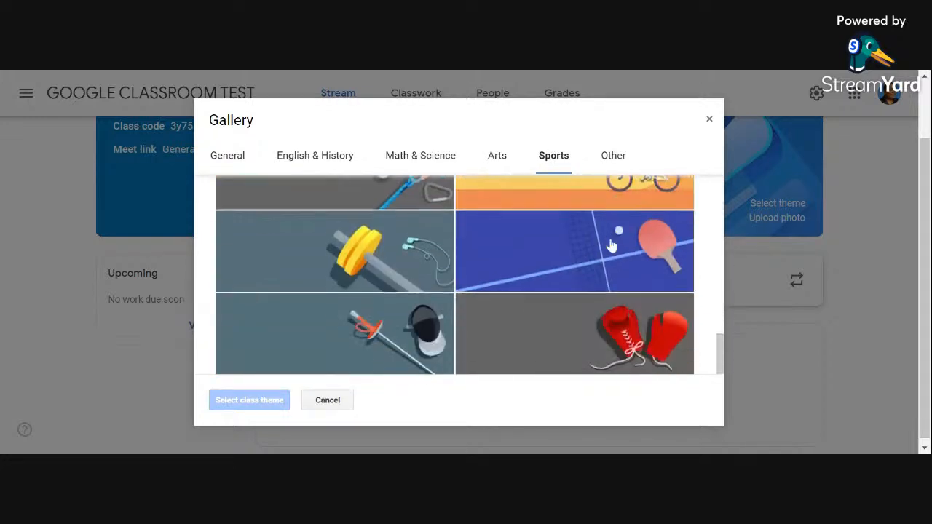
{"action": "left_click", "coordinate": [615, 155]}
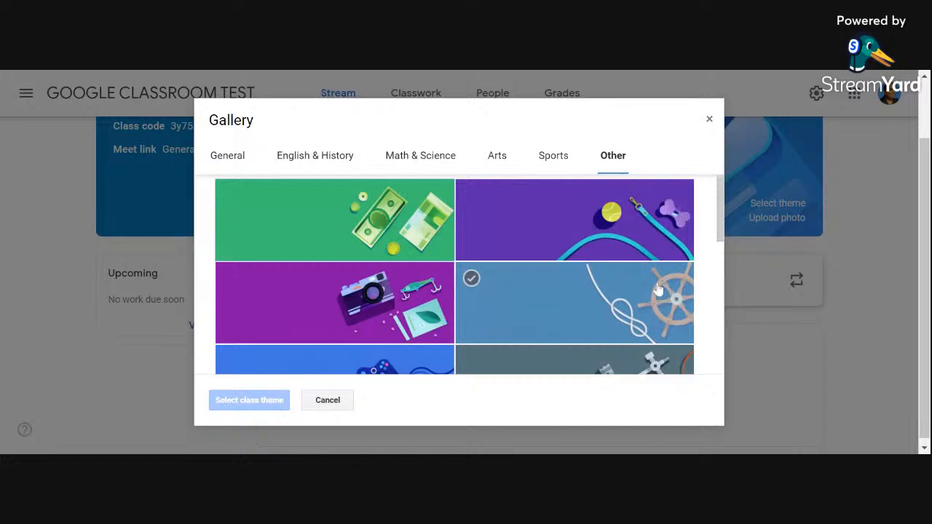
{"action": "scroll", "coordinate": [650, 291], "scroll_direction": "down", "scroll_amount": 10}
{"action": "scroll", "coordinate": [650, 295], "scroll_direction": "up", "scroll_amount": 7}
{"action": "scroll", "coordinate": [650, 295], "scroll_direction": "up", "scroll_amount": 2}
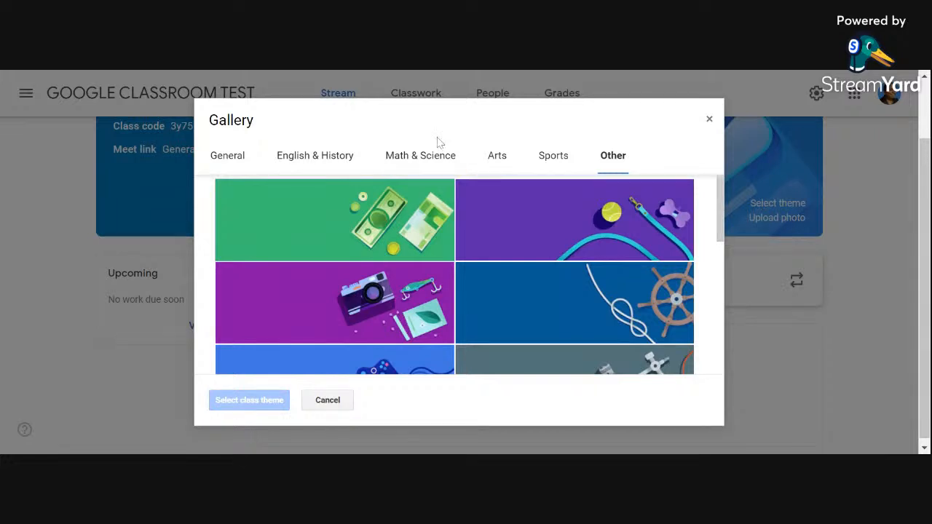
Step: Apply the purple notebook-and-laptop theme from English & History as the class theme
{"action": "left_click", "coordinate": [311, 156]}
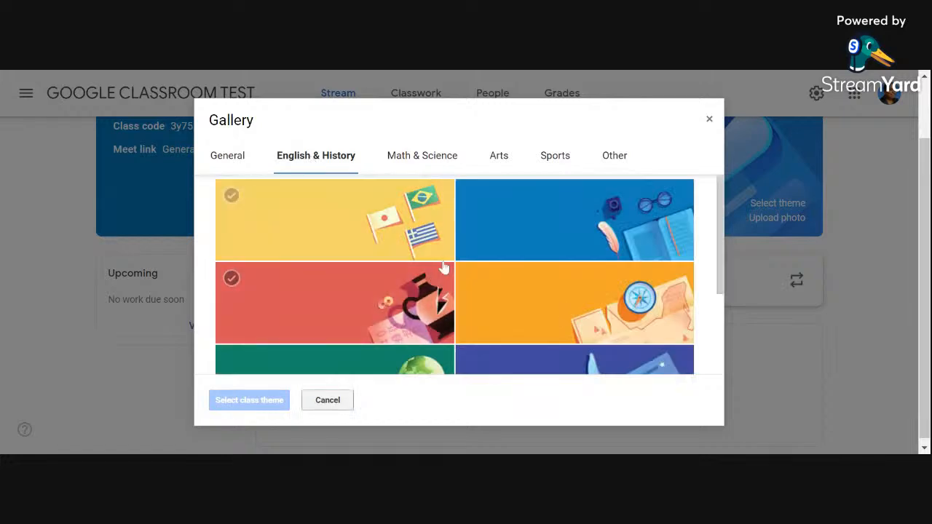
{"action": "scroll", "coordinate": [441, 265], "scroll_direction": "down", "scroll_amount": 2}
{"action": "left_click", "coordinate": [378, 343]}
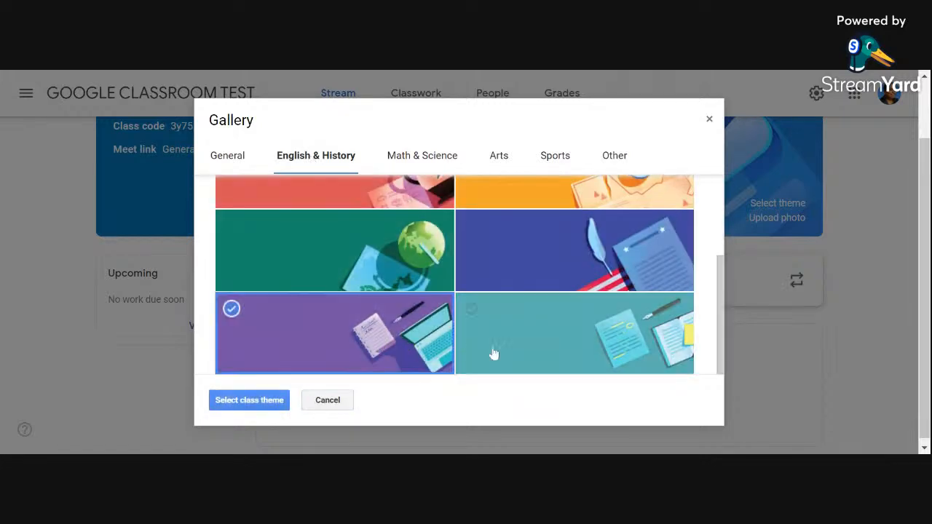
{"action": "left_click", "coordinate": [249, 400]}
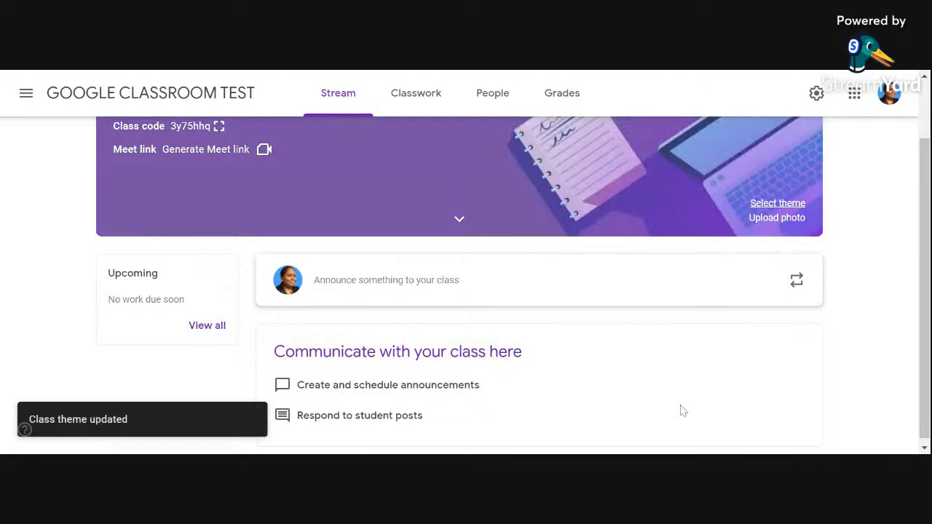
{"action": "scroll", "coordinate": [701, 365], "scroll_direction": "up", "scroll_amount": 1}
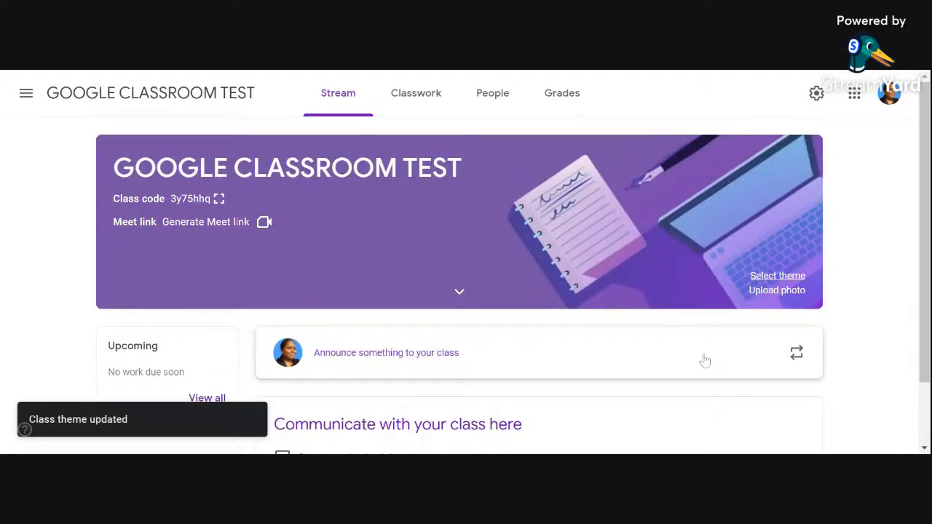
Step: View the photo upload option for the class header and close it
{"action": "left_click", "coordinate": [784, 291]}
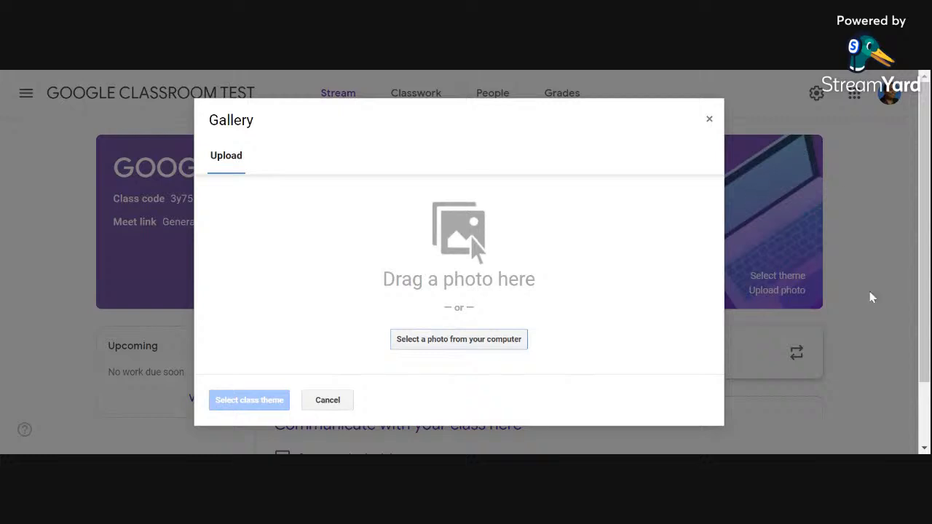
{"action": "left_click", "coordinate": [708, 120]}
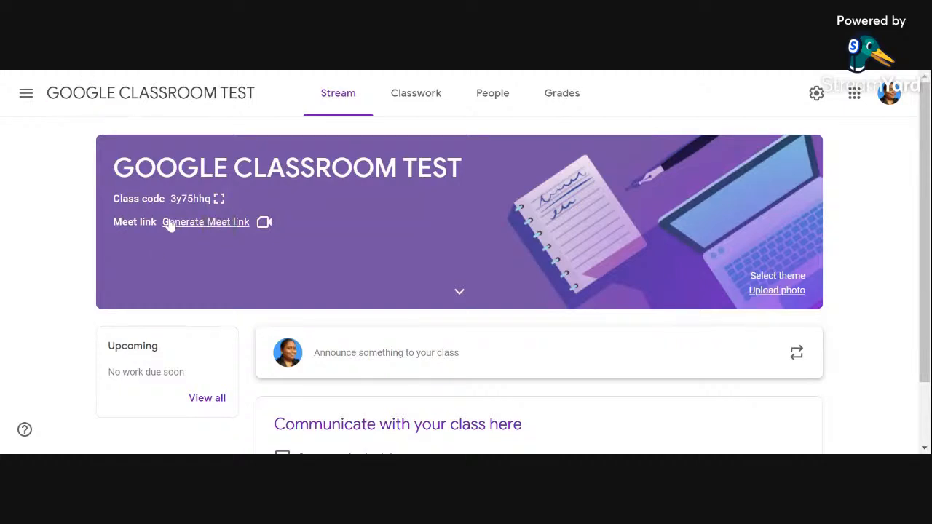
Step: Display the class code enlarged, copy the class invite link and close the code display
{"action": "left_click", "coordinate": [219, 200]}
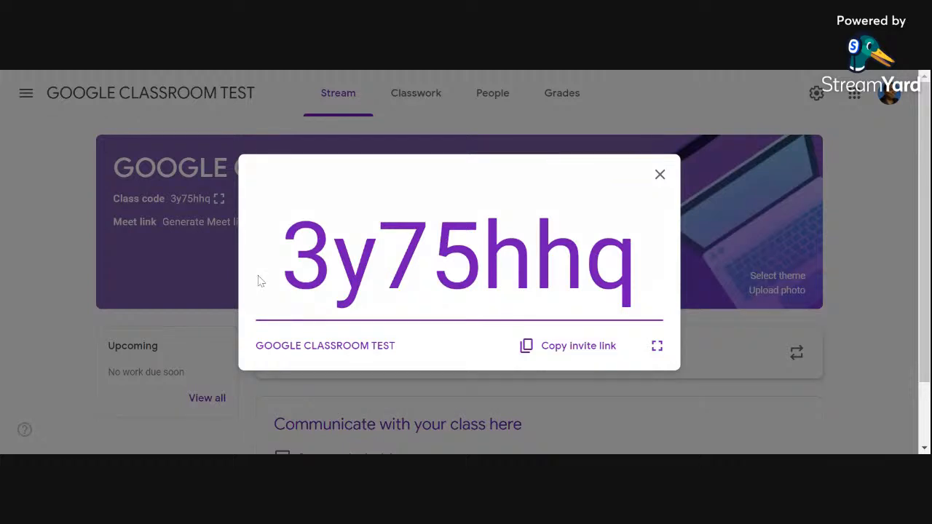
{"action": "left_click", "coordinate": [572, 350]}
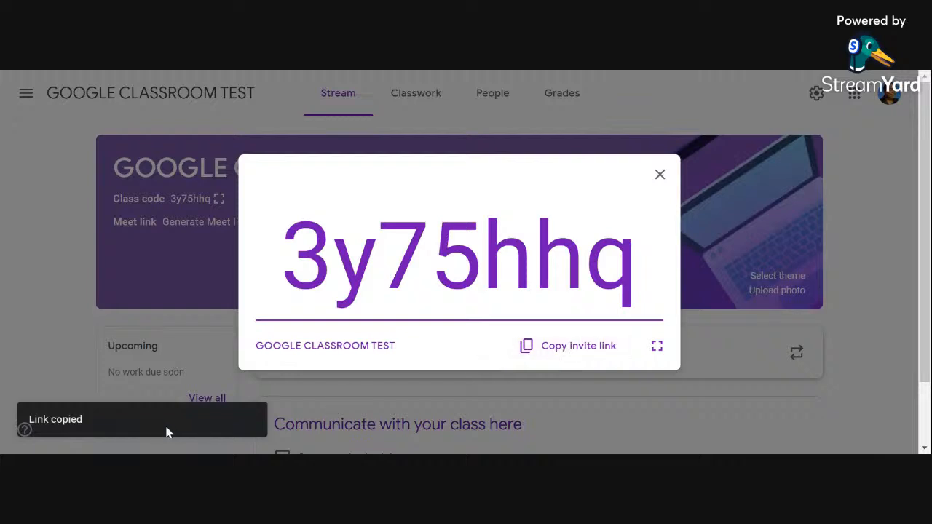
{"action": "left_click", "coordinate": [660, 174]}
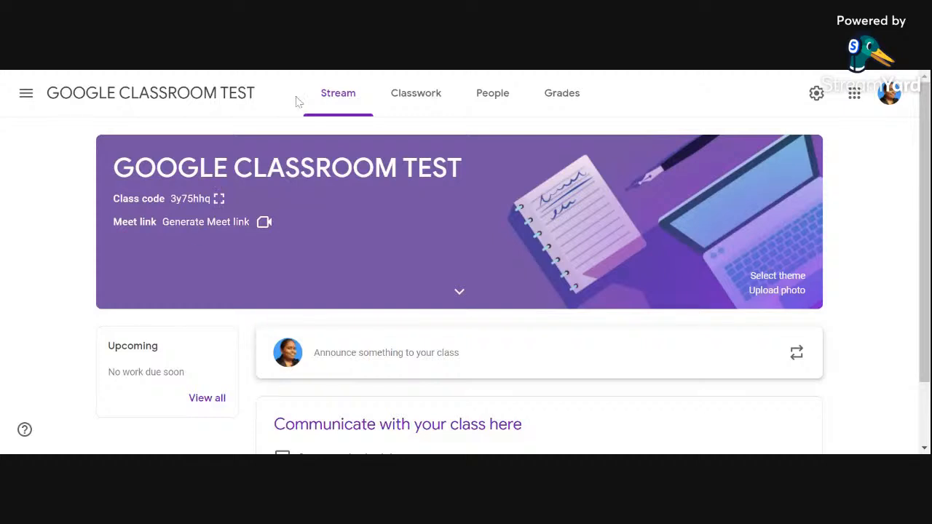
Step: Open the class settings, reset the class invite code twice and return to the class stream
{"action": "left_click", "coordinate": [816, 94]}
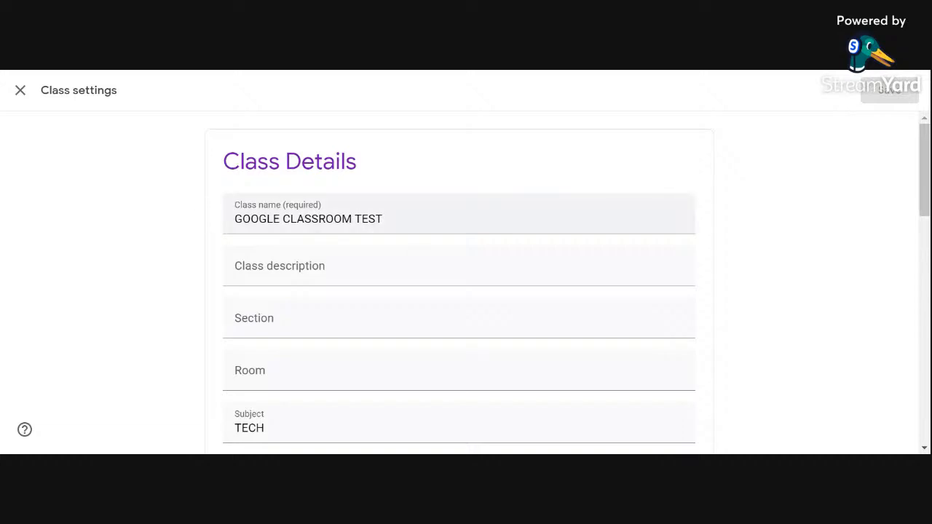
{"action": "scroll", "coordinate": [388, 220], "scroll_direction": "down", "scroll_amount": 3}
{"action": "scroll", "coordinate": [388, 220], "scroll_direction": "down", "scroll_amount": 1}
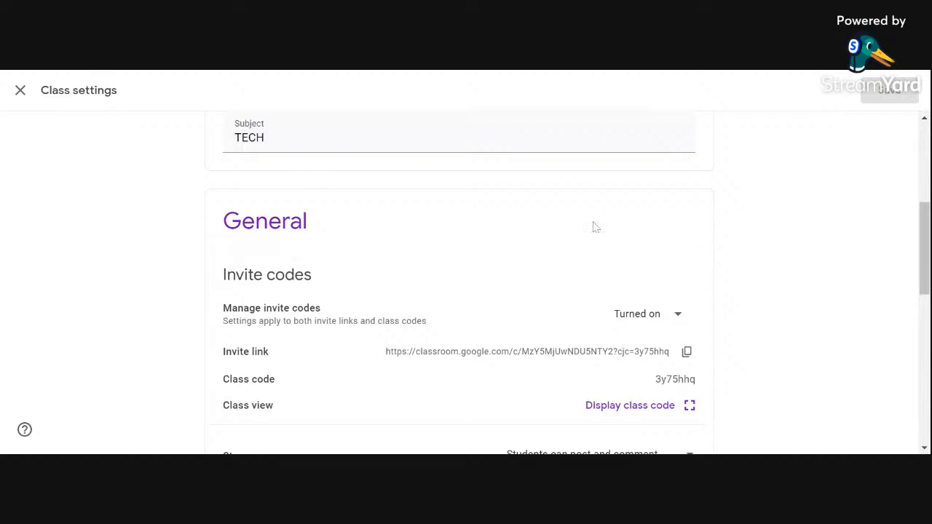
{"action": "scroll", "coordinate": [597, 226], "scroll_direction": "down", "scroll_amount": 2}
{"action": "scroll", "coordinate": [594, 228], "scroll_direction": "up", "scroll_amount": 1}
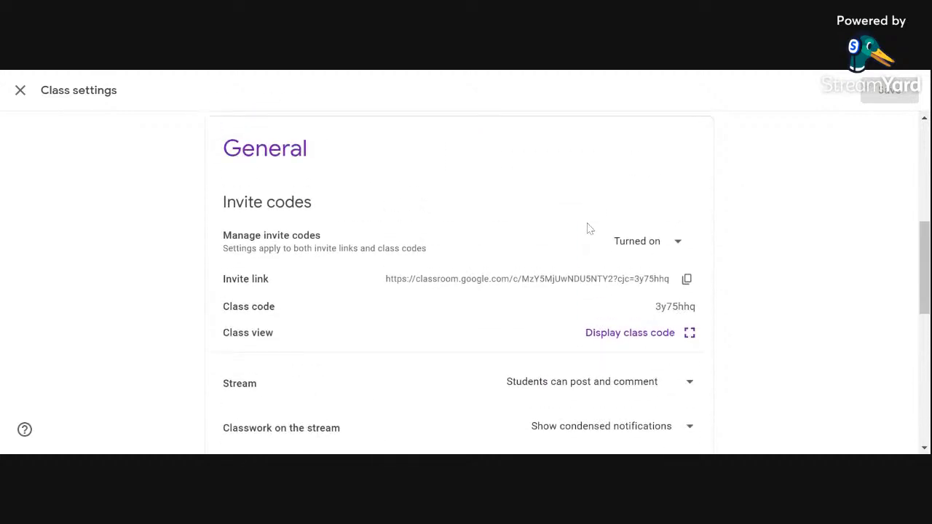
{"action": "left_click", "coordinate": [678, 243]}
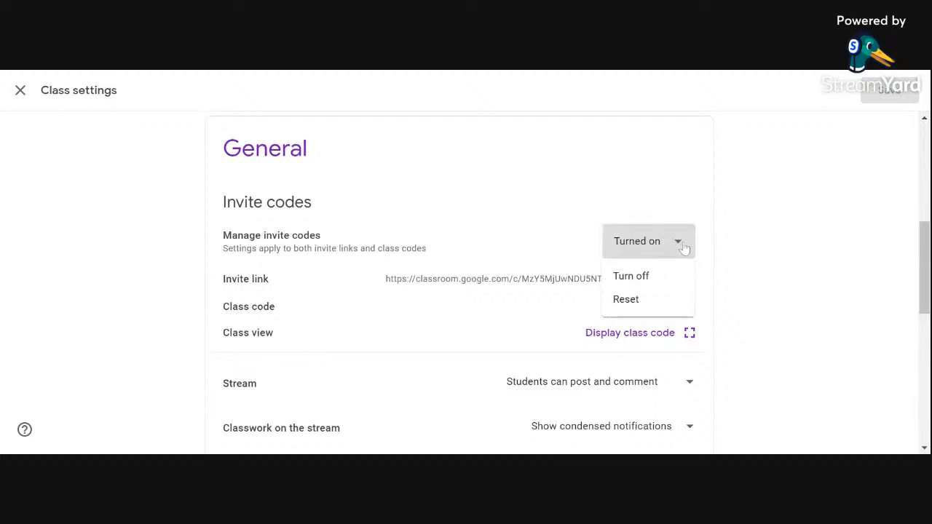
{"action": "left_click", "coordinate": [638, 302]}
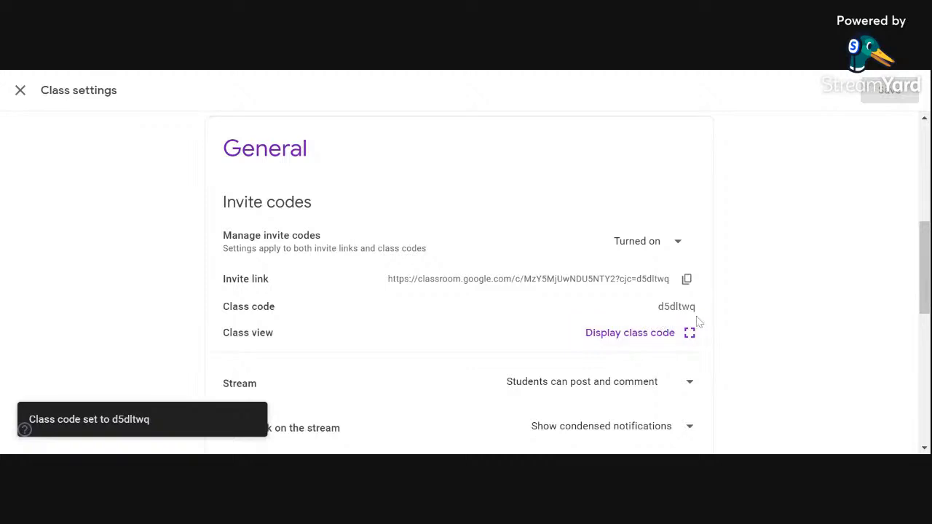
{"action": "left_click", "coordinate": [680, 243]}
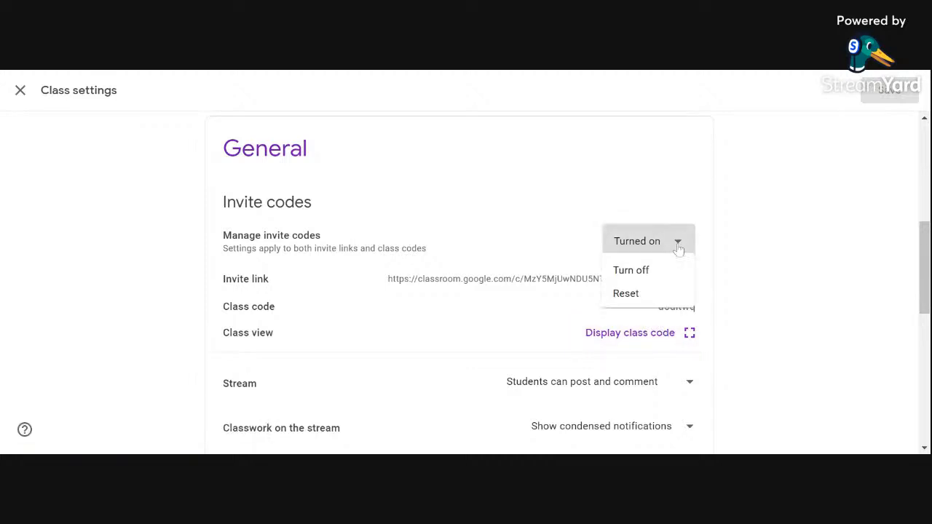
{"action": "left_click", "coordinate": [648, 308]}
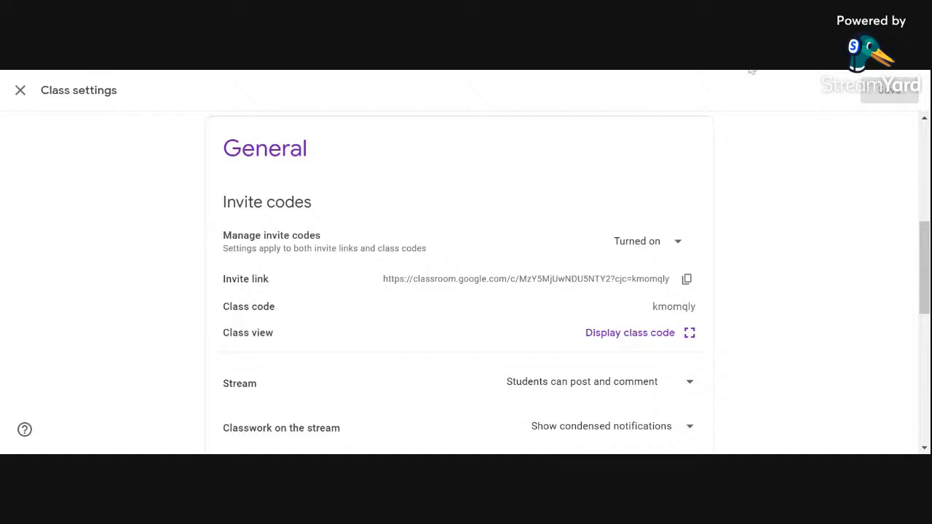
{"action": "scroll", "coordinate": [681, 260], "scroll_direction": "down", "scroll_amount": 1}
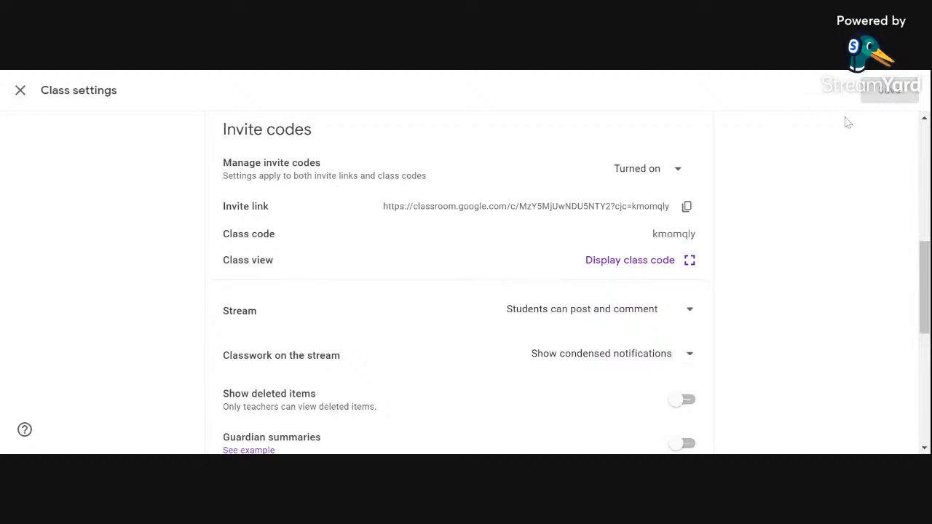
{"action": "left_click", "coordinate": [22, 91]}
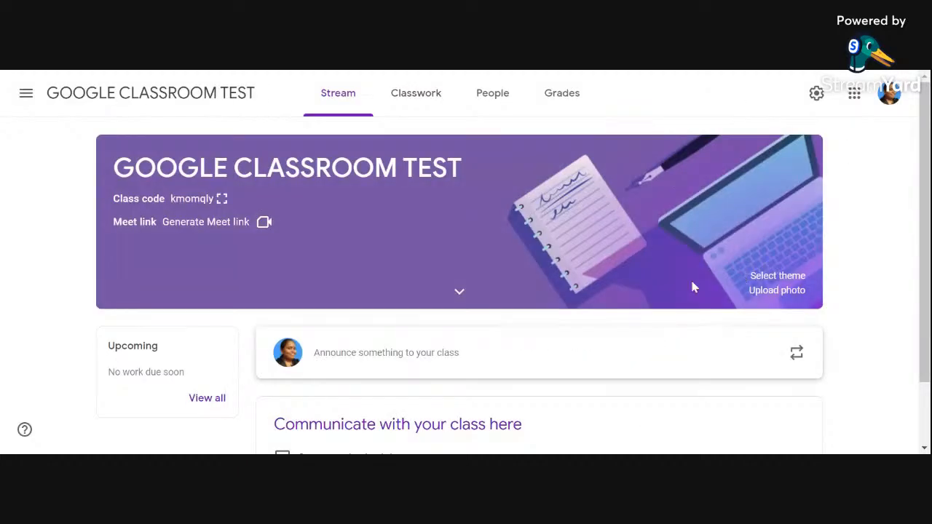
Step: Look over the class stream and examine the Stream permission choices for posting and commenting in the class settings
{"action": "scroll", "coordinate": [699, 284], "scroll_direction": "down", "scroll_amount": 1}
{"action": "scroll", "coordinate": [844, 288], "scroll_direction": "up", "scroll_amount": 1}
{"action": "scroll", "coordinate": [812, 287], "scroll_direction": "down", "scroll_amount": 1}
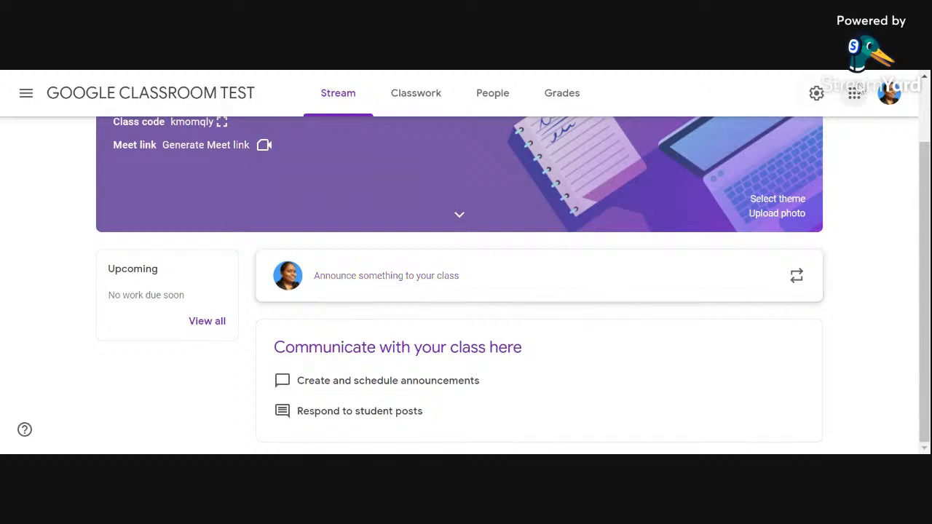
{"action": "left_click", "coordinate": [816, 93]}
{"action": "scroll", "coordinate": [670, 269], "scroll_direction": "down", "scroll_amount": 10}
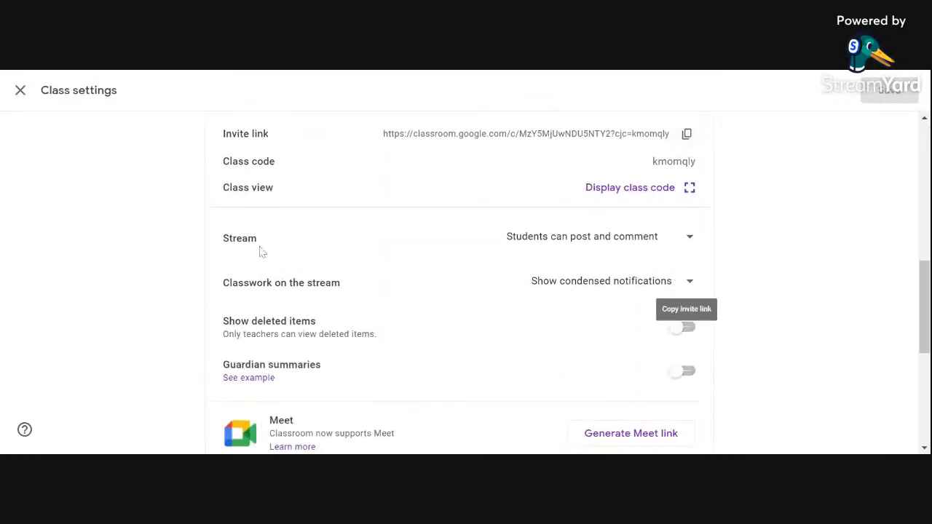
{"action": "left_click", "coordinate": [691, 243]}
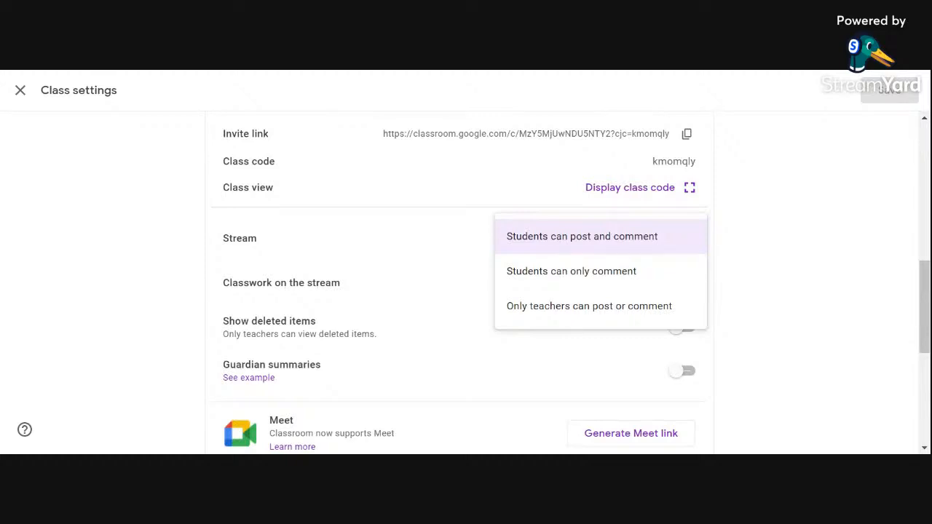
{"action": "left_click", "coordinate": [824, 271]}
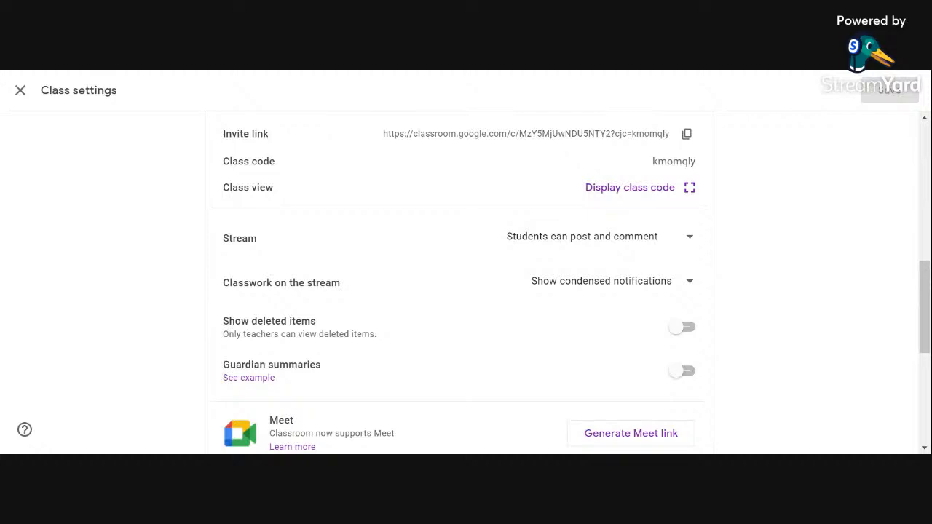
Step: Close the class settings, switch to the 4 CEMERLANG 2021 class and look through the posts in its stream
{"action": "left_click", "coordinate": [20, 90]}
{"action": "left_click", "coordinate": [26, 93]}
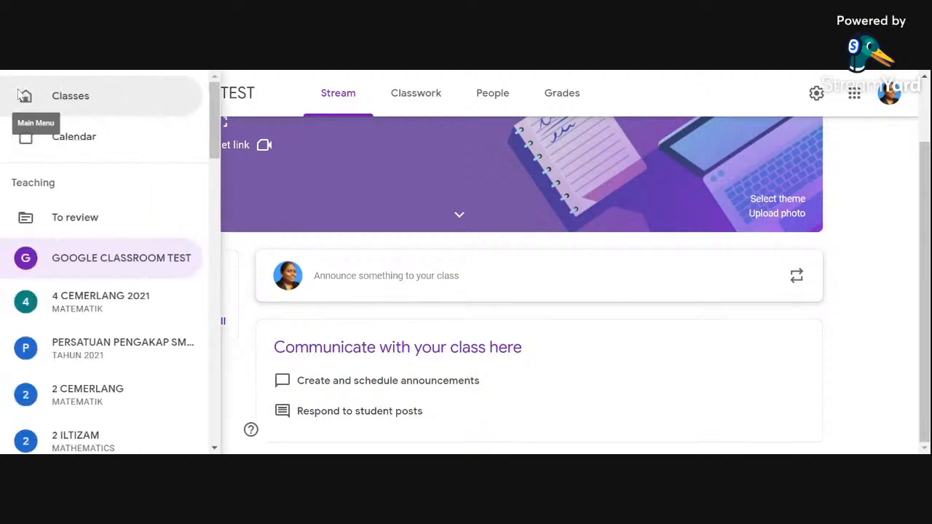
{"action": "left_click", "coordinate": [66, 300]}
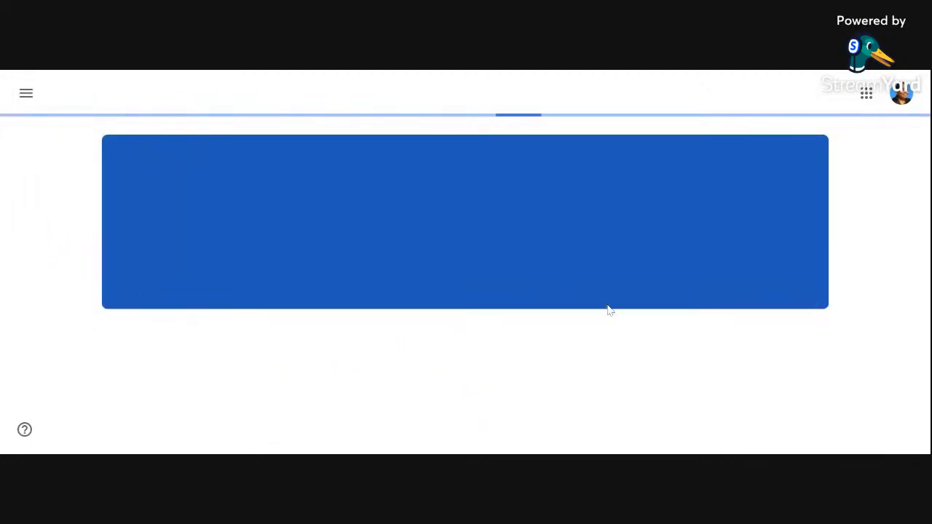
{"action": "scroll", "coordinate": [679, 326], "scroll_direction": "down", "scroll_amount": 3}
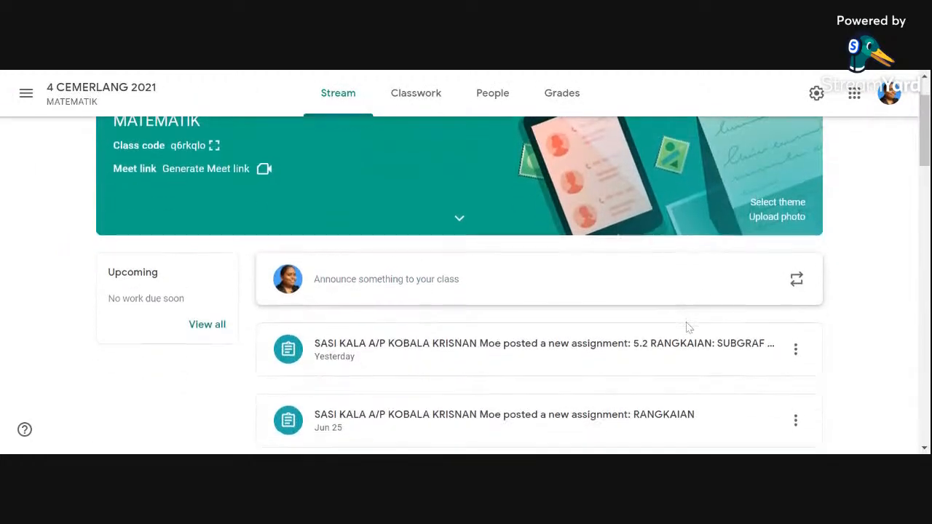
{"action": "scroll", "coordinate": [687, 329], "scroll_direction": "down", "scroll_amount": 7}
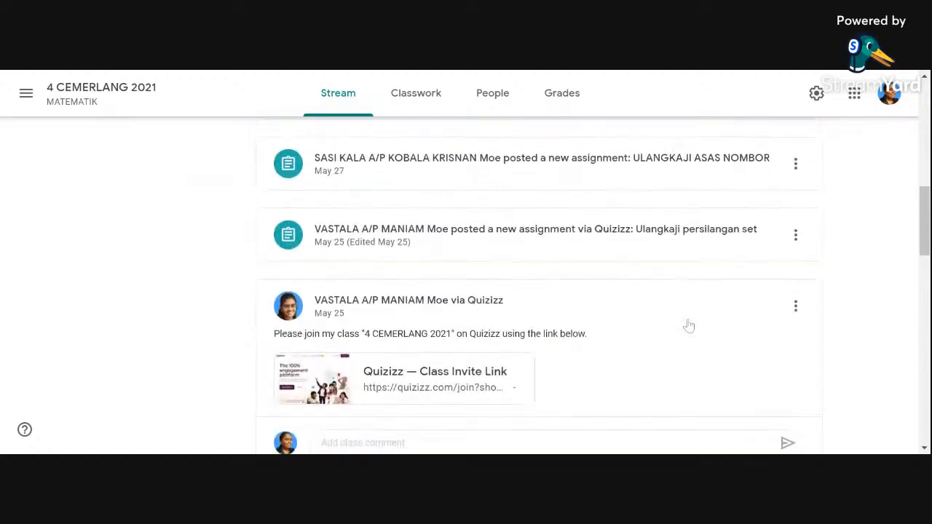
{"action": "scroll", "coordinate": [693, 322], "scroll_direction": "down", "scroll_amount": 10}
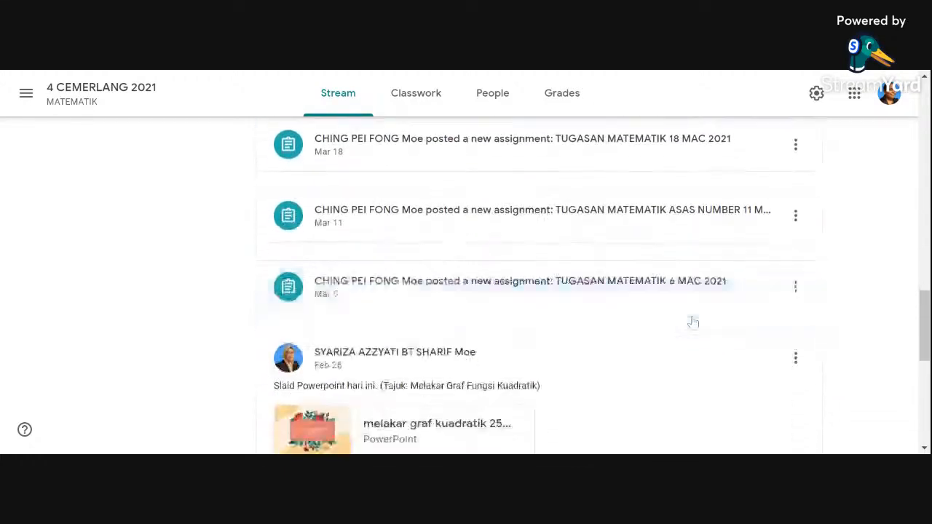
{"action": "scroll", "coordinate": [682, 318], "scroll_direction": "down", "scroll_amount": 4}
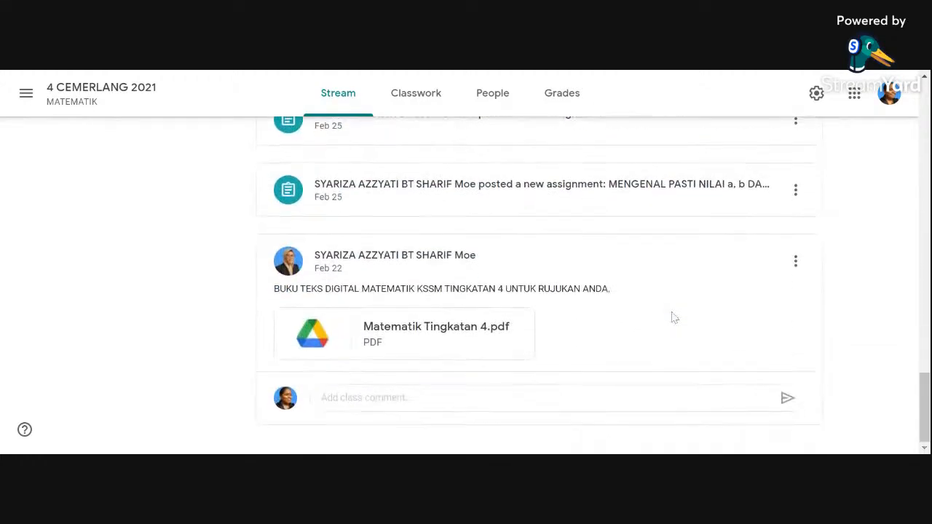
{"action": "scroll", "coordinate": [670, 318], "scroll_direction": "up", "scroll_amount": 7}
{"action": "scroll", "coordinate": [670, 320], "scroll_direction": "up", "scroll_amount": 15}
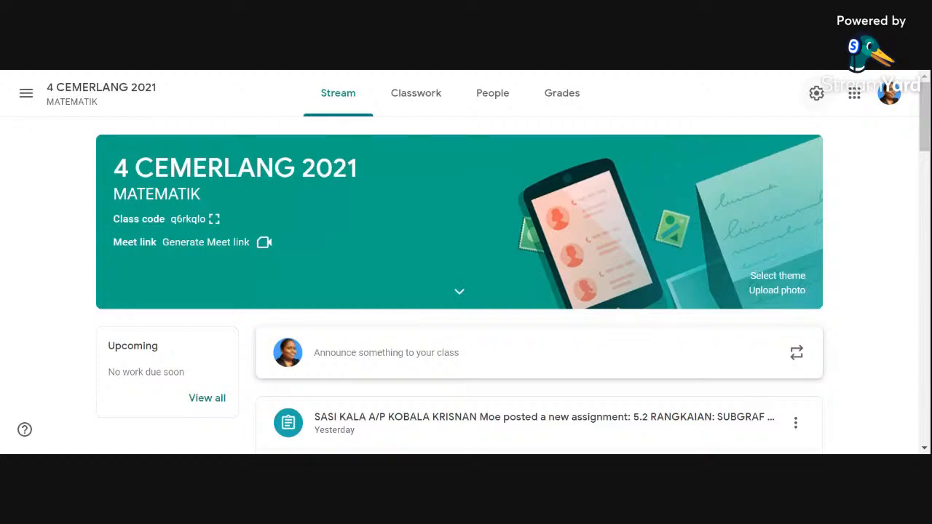
Step: Set Classwork on the stream to Hide notifications in the 4 CEMERLANG 2021 class settings and save
{"action": "left_click", "coordinate": [816, 92]}
{"action": "scroll", "coordinate": [645, 245], "scroll_direction": "down", "scroll_amount": 7}
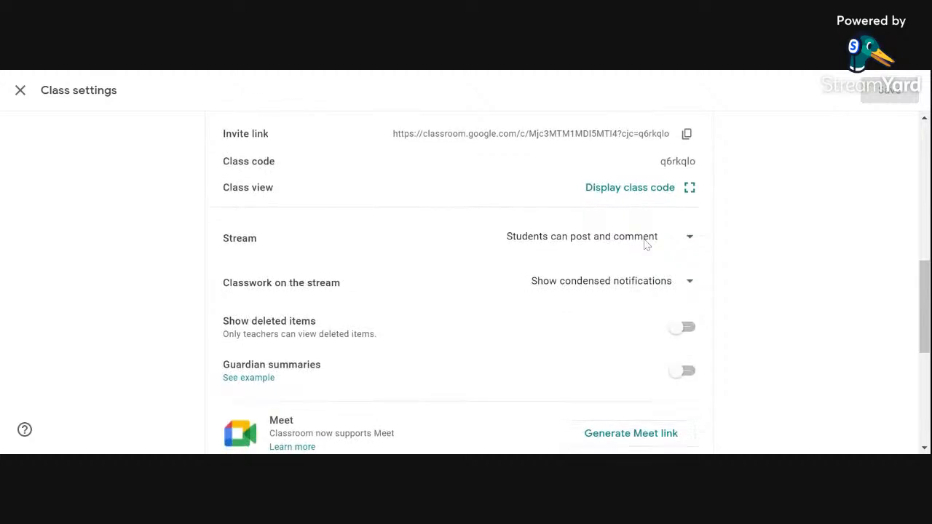
{"action": "left_click", "coordinate": [690, 281]}
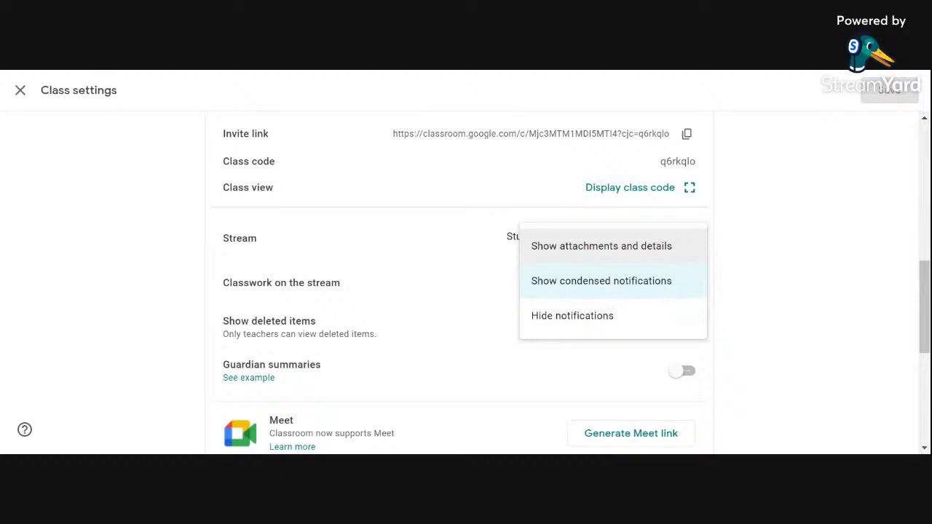
{"action": "left_click", "coordinate": [594, 327]}
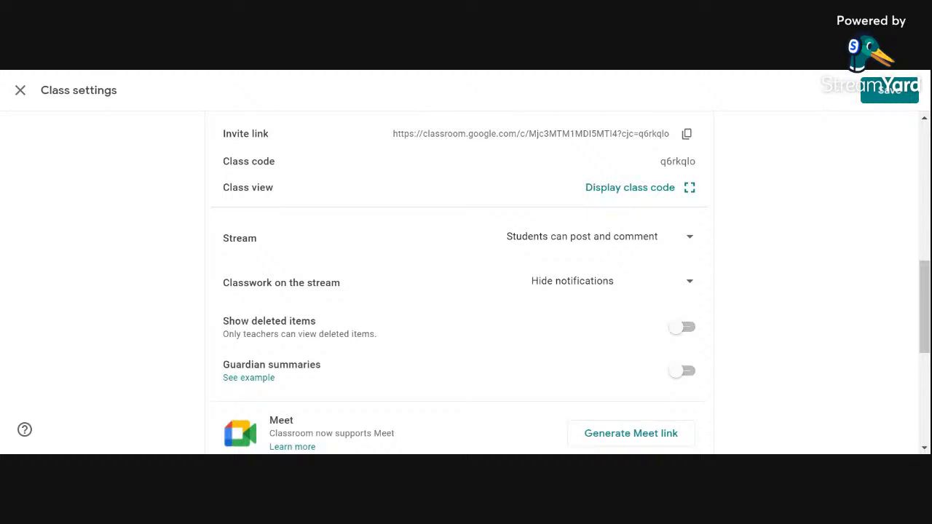
{"action": "left_click", "coordinate": [887, 96]}
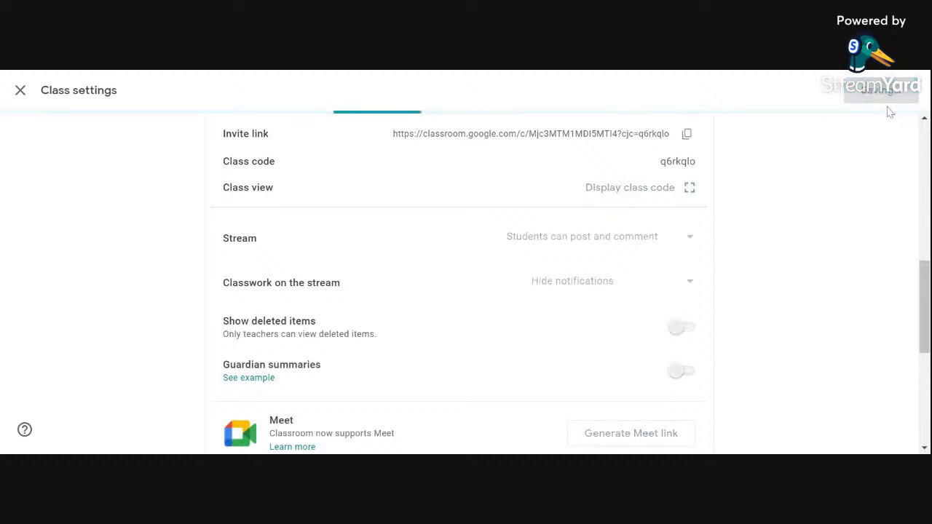
Step: Look over the 4 CEMERLANG 2021 stream to check which posts are shown with classwork notifications hidden
{"action": "scroll", "coordinate": [570, 298], "scroll_direction": "down", "scroll_amount": 2}
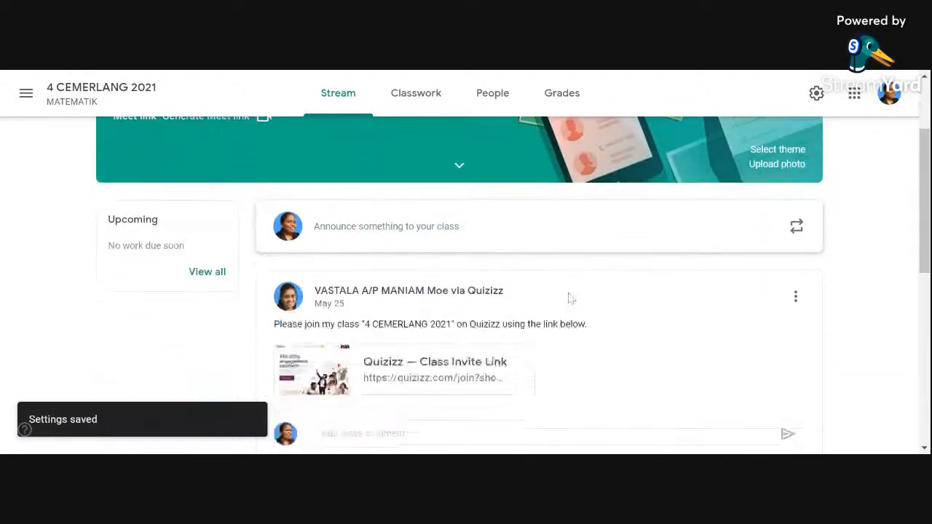
{"action": "scroll", "coordinate": [570, 299], "scroll_direction": "down", "scroll_amount": 6}
{"action": "scroll", "coordinate": [574, 298], "scroll_direction": "up", "scroll_amount": 5}
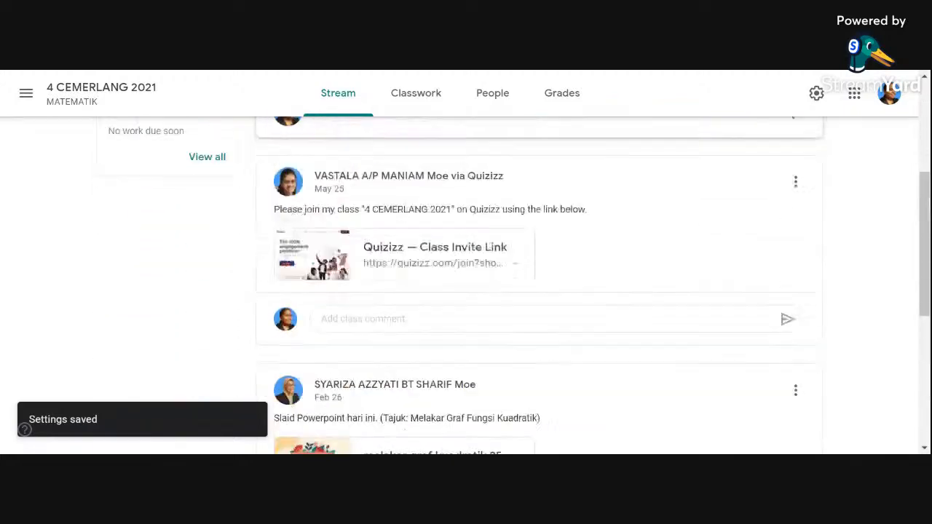
{"action": "scroll", "coordinate": [574, 306], "scroll_direction": "up", "scroll_amount": 3}
{"action": "scroll", "coordinate": [580, 308], "scroll_direction": "down", "scroll_amount": 6}
{"action": "scroll", "coordinate": [574, 320], "scroll_direction": "up", "scroll_amount": 5}
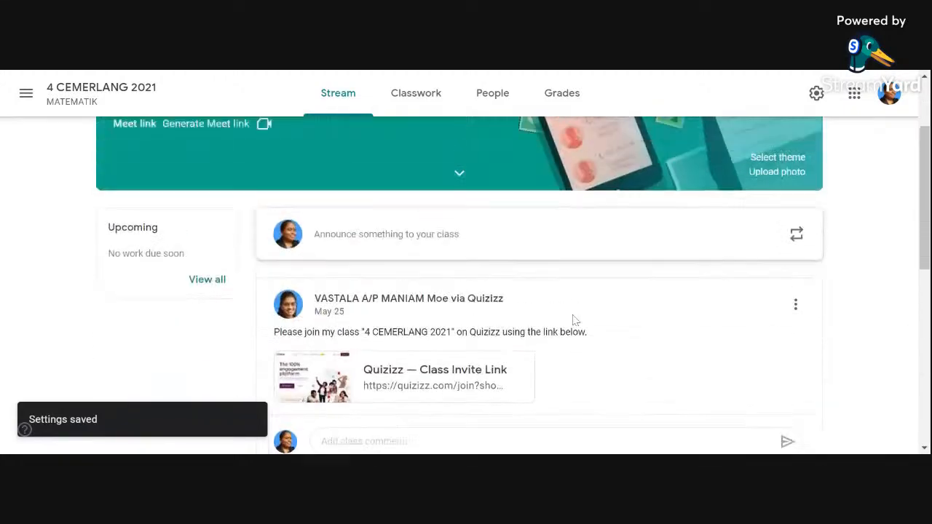
{"action": "scroll", "coordinate": [575, 320], "scroll_direction": "up", "scroll_amount": 2}
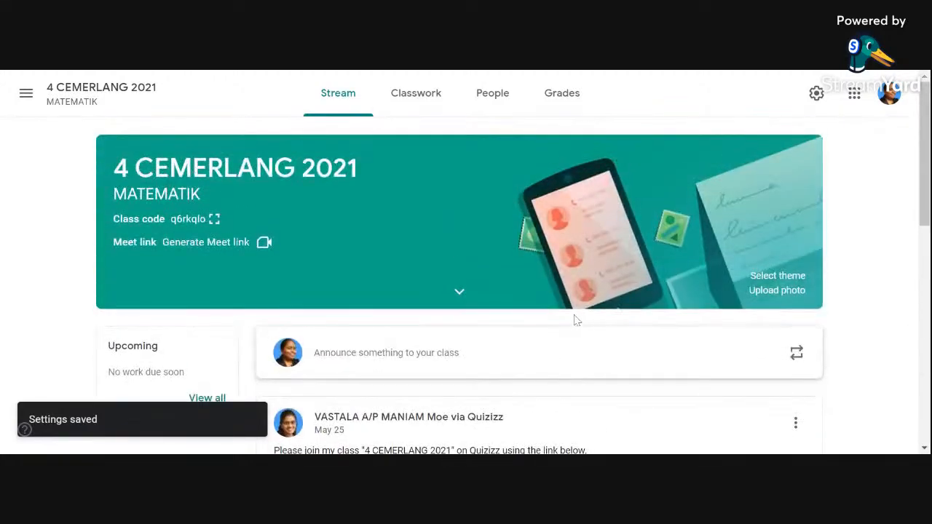
Step: Set Classwork on the stream back to Show condensed notifications for 4 CEMERLANG 2021 and save the settings
{"action": "left_click", "coordinate": [820, 105]}
{"action": "scroll", "coordinate": [605, 236], "scroll_direction": "down", "scroll_amount": 5}
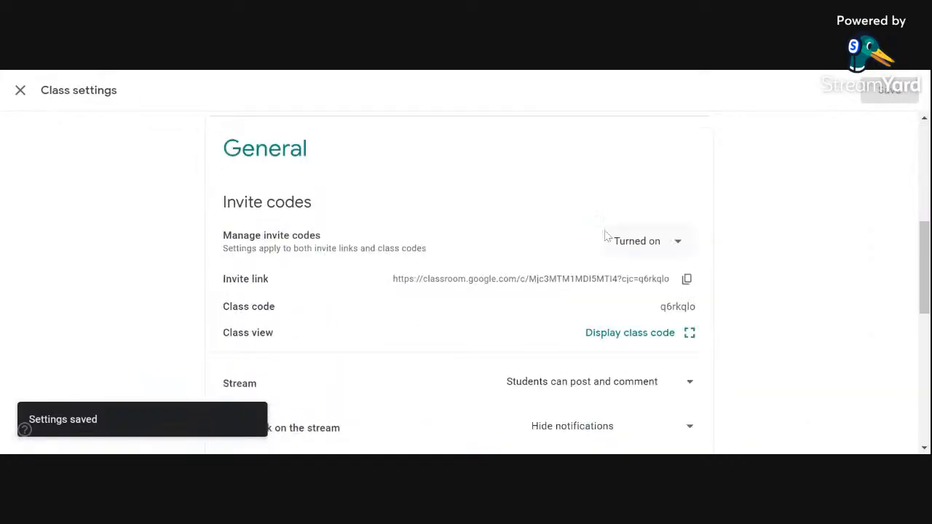
{"action": "scroll", "coordinate": [604, 237], "scroll_direction": "down", "scroll_amount": 3}
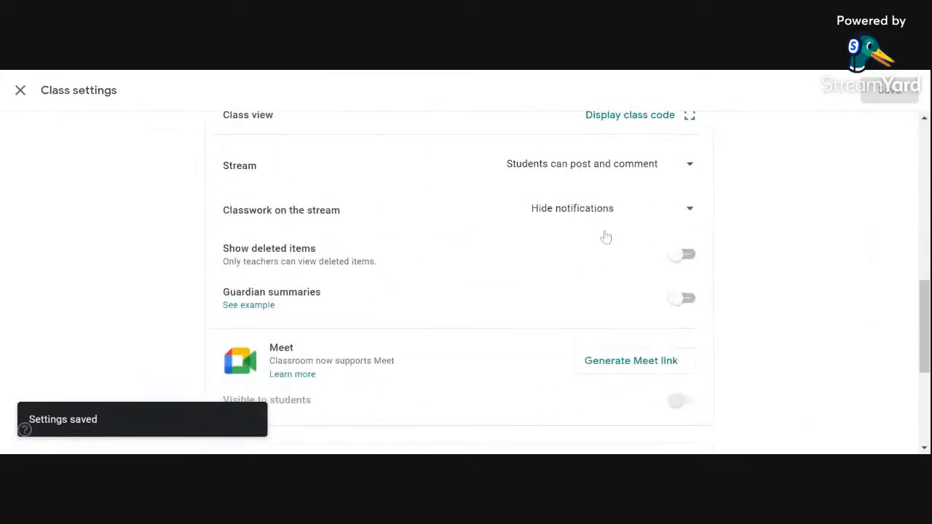
{"action": "left_click", "coordinate": [689, 219]}
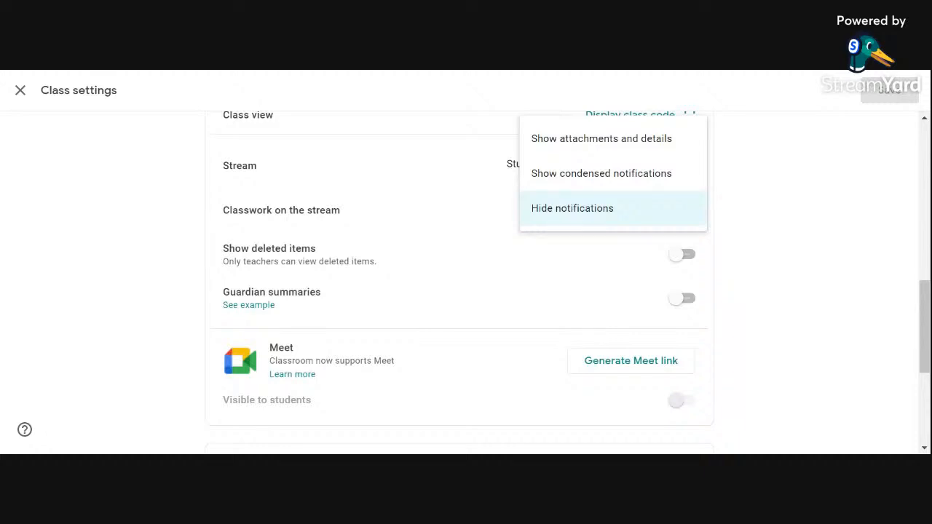
{"action": "left_click", "coordinate": [663, 184]}
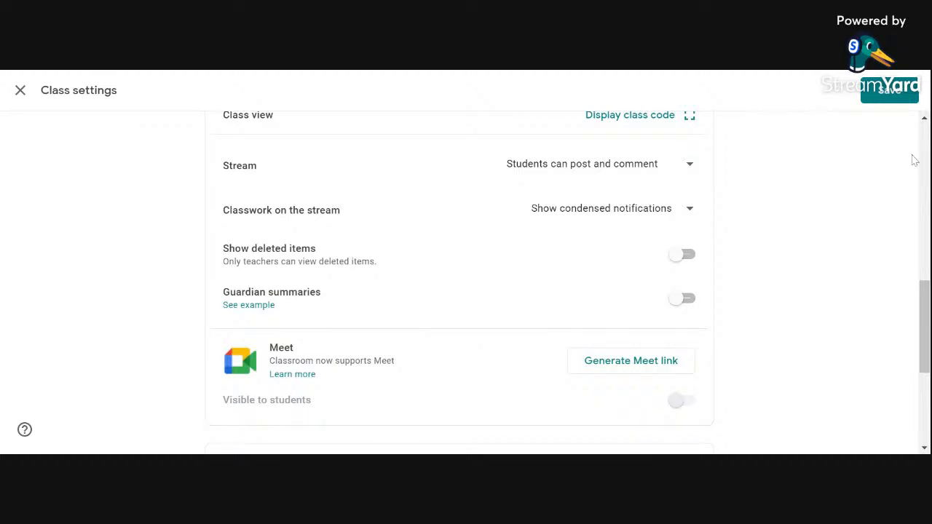
{"action": "left_click", "coordinate": [889, 91]}
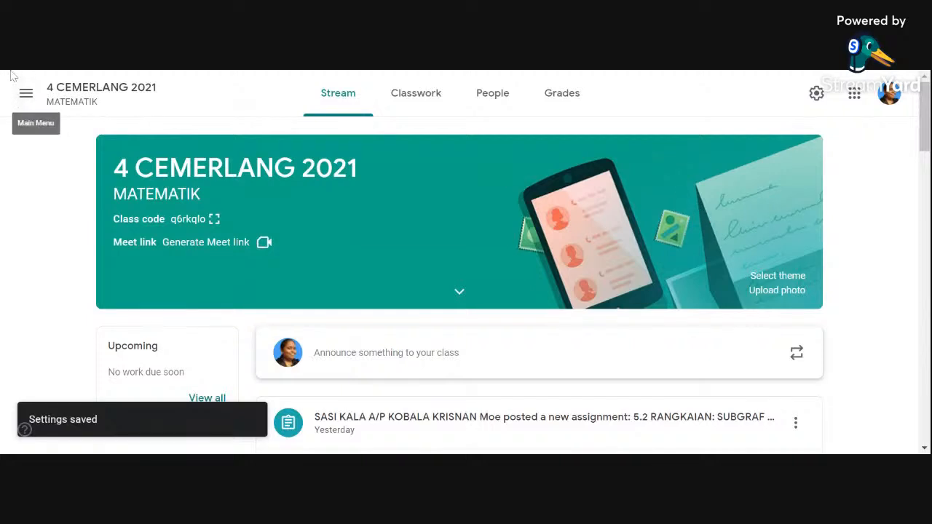
Step: In the GOOGLE CLASSROOM TEST class settings, set Classwork on the stream to Hide notifications and turn on Show deleted items
{"action": "left_click", "coordinate": [25, 93]}
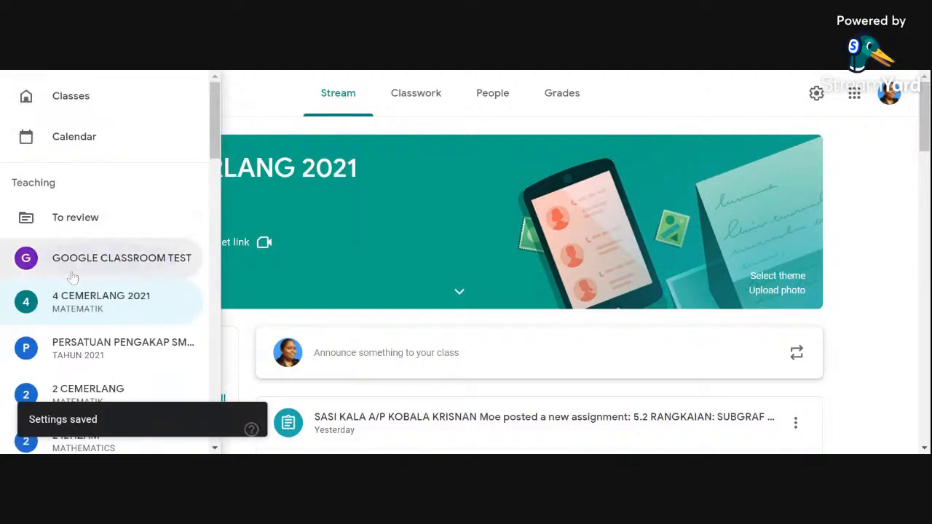
{"action": "left_click", "coordinate": [73, 274]}
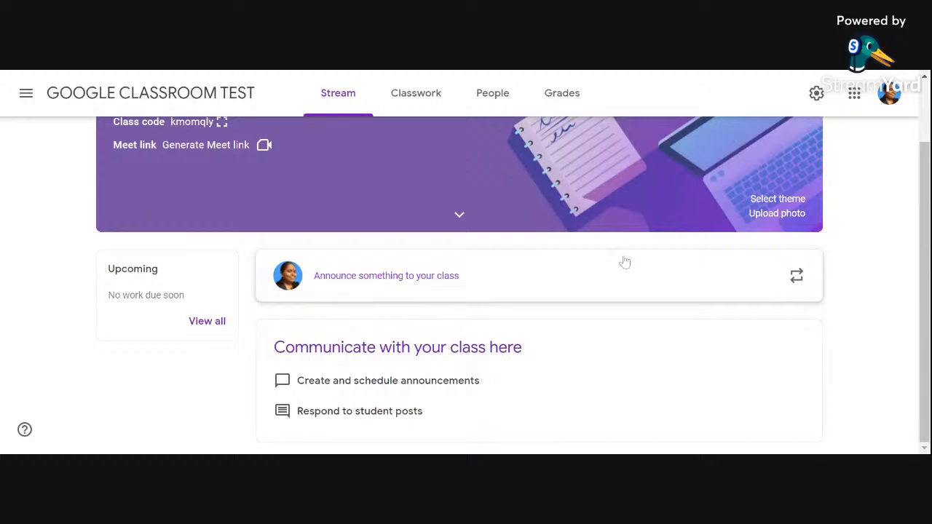
{"action": "left_click", "coordinate": [811, 96]}
{"action": "scroll", "coordinate": [691, 182], "scroll_direction": "down", "scroll_amount": 8}
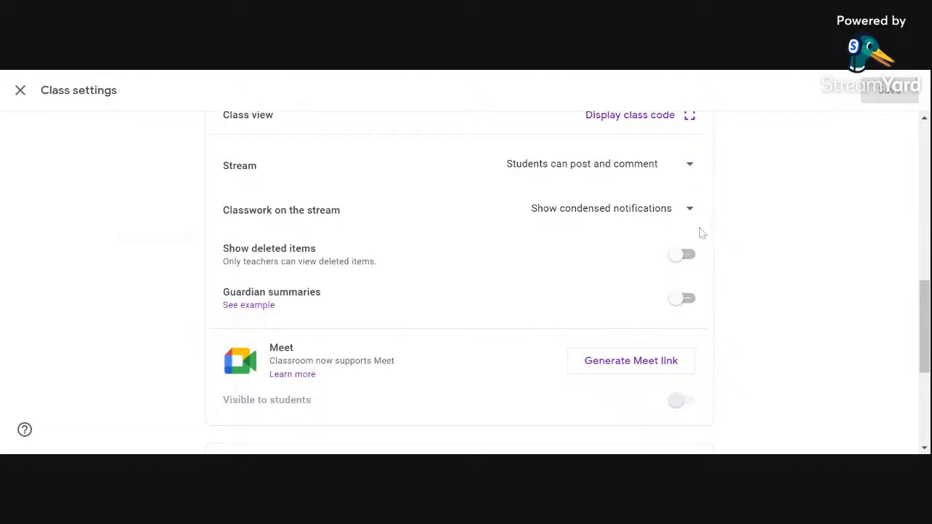
{"action": "left_click", "coordinate": [692, 215]}
{"action": "left_click", "coordinate": [629, 247]}
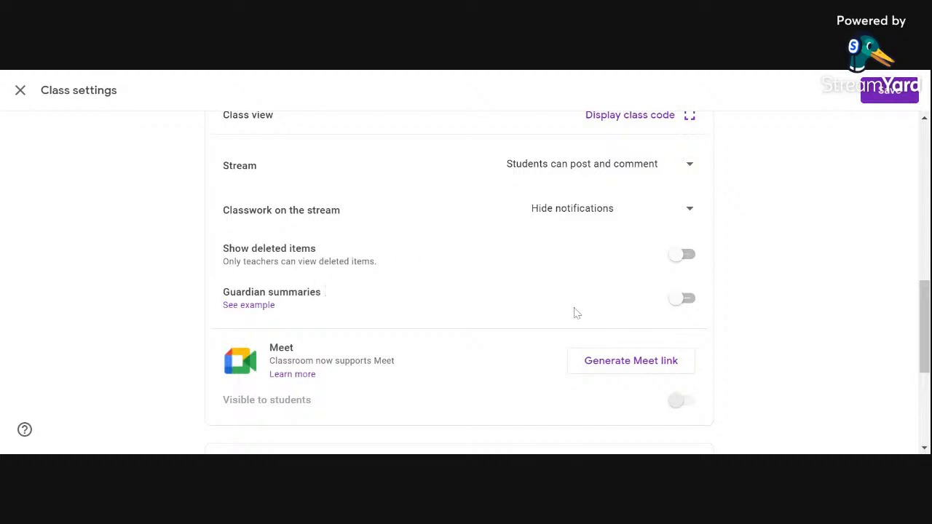
{"action": "left_click", "coordinate": [685, 265]}
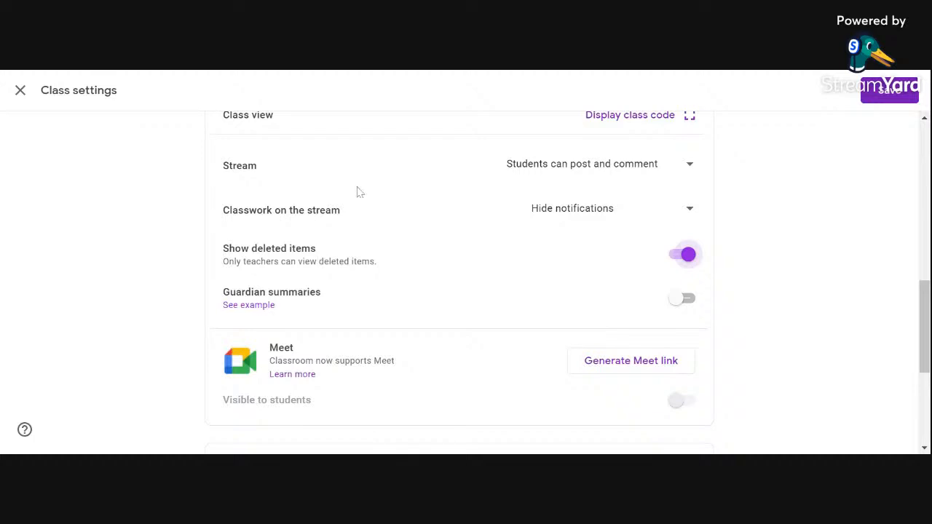
Step: Generate a Meet link for the GOOGLE CLASSROOM TEST class and save the class settings
{"action": "scroll", "coordinate": [539, 343], "scroll_direction": "down", "scroll_amount": 1}
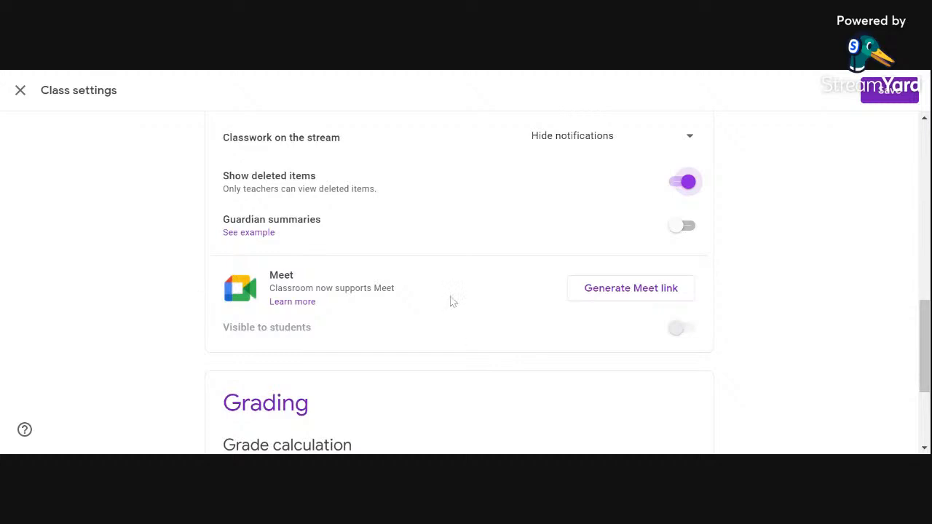
{"action": "left_click", "coordinate": [620, 290]}
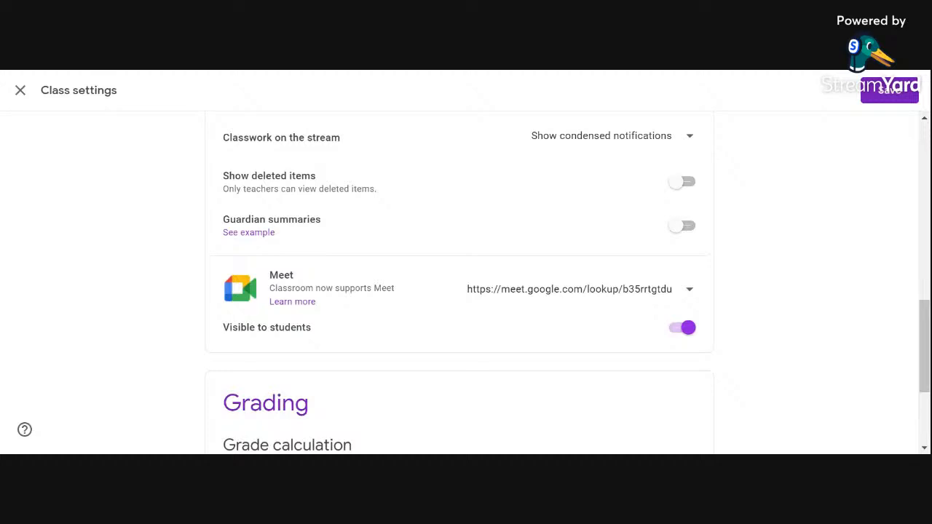
{"action": "scroll", "coordinate": [499, 287], "scroll_direction": "down", "scroll_amount": 3}
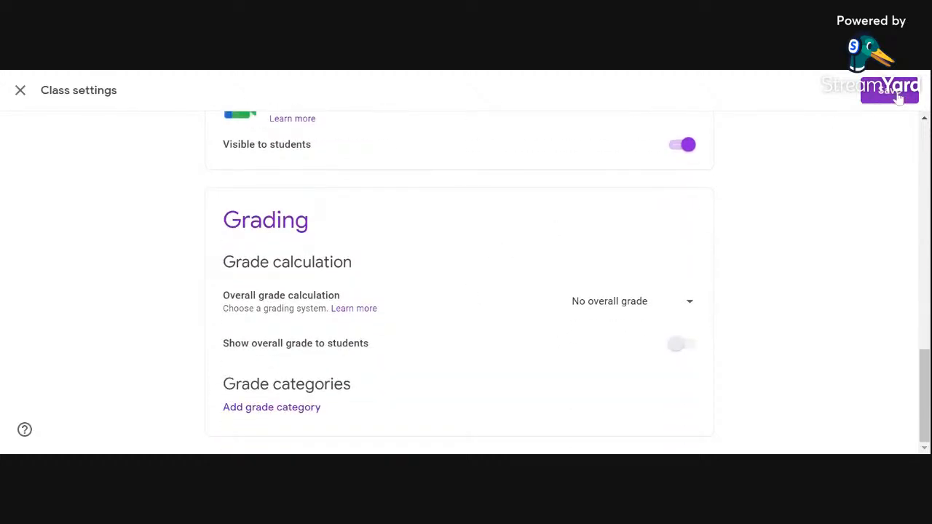
{"action": "left_click", "coordinate": [887, 92]}
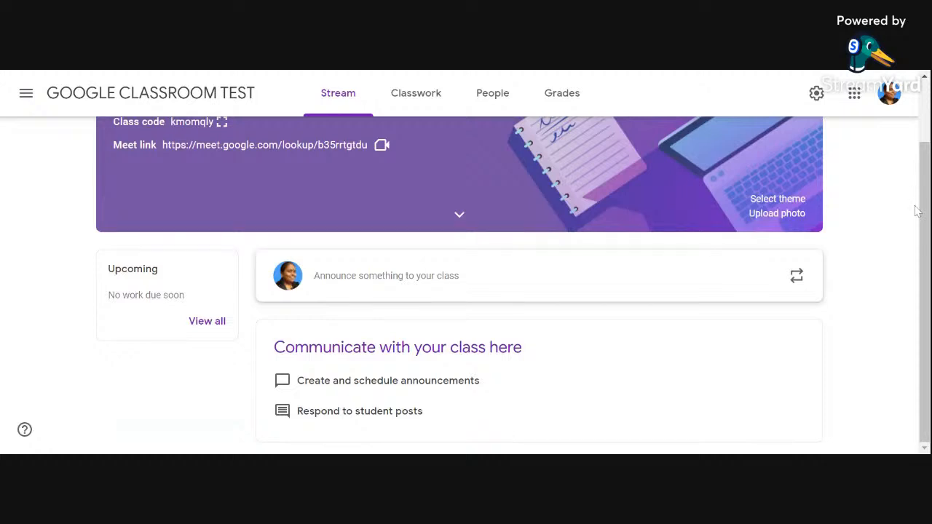
Step: View the teacher invitation dialog on the class's People page and close it without inviting anyone
{"action": "left_click", "coordinate": [492, 97]}
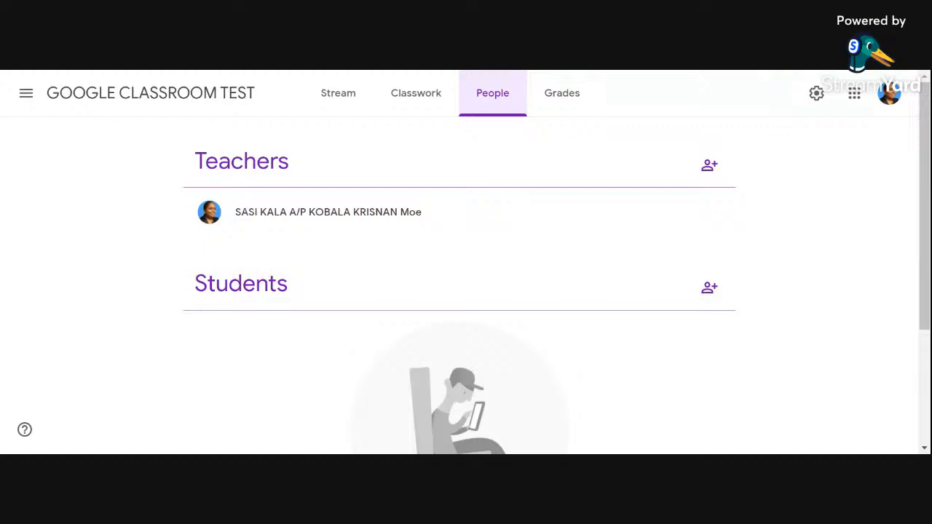
{"action": "left_click", "coordinate": [707, 172]}
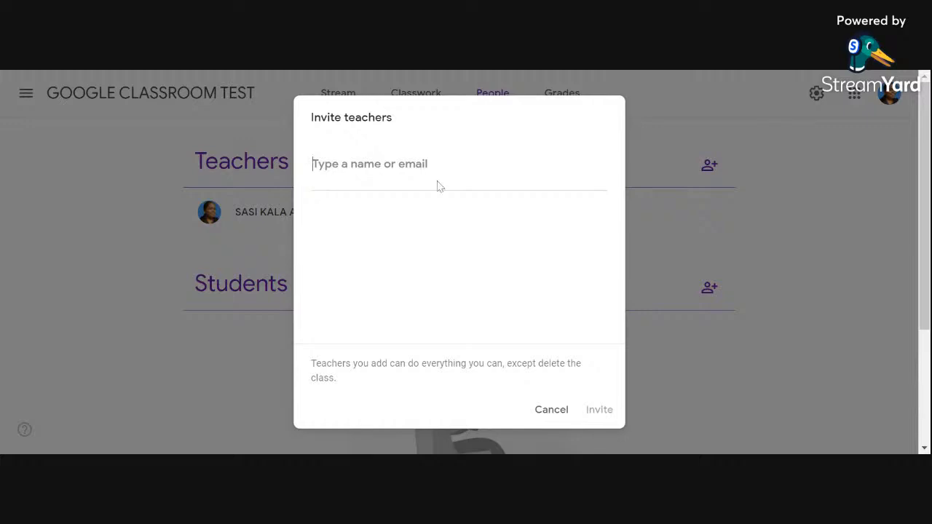
{"action": "left_click", "coordinate": [545, 411]}
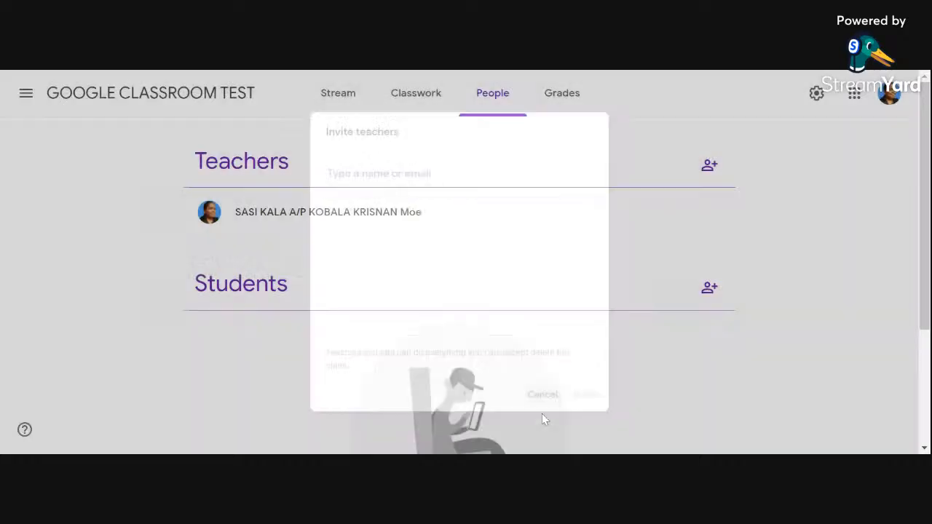
Step: View the student invitation dialog with its invite link on the class's People page and close it without inviting anyone
{"action": "scroll", "coordinate": [542, 393], "scroll_direction": "down", "scroll_amount": 2}
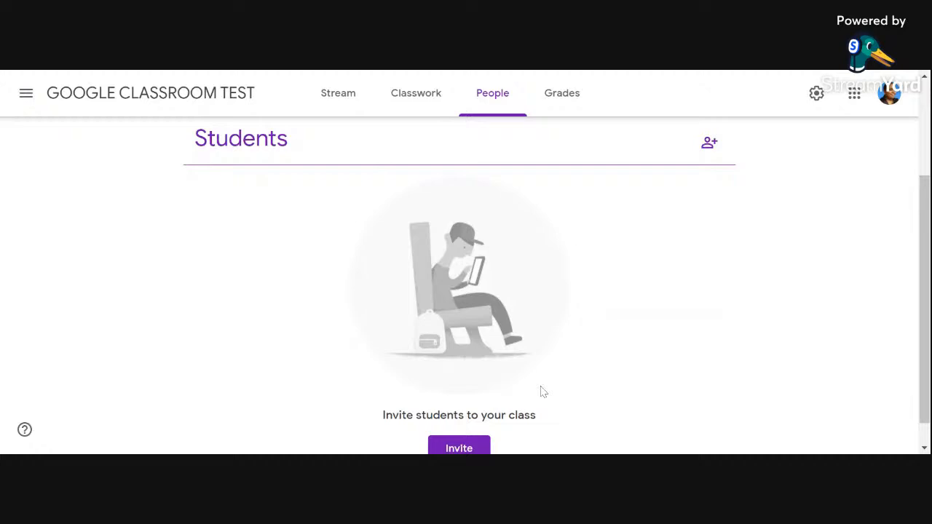
{"action": "scroll", "coordinate": [542, 393], "scroll_direction": "up", "scroll_amount": 1}
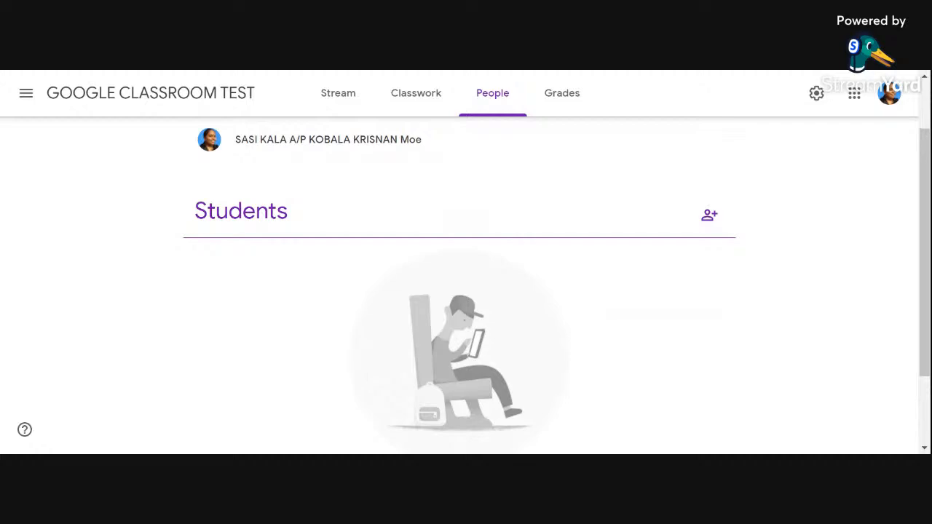
{"action": "left_click", "coordinate": [709, 217]}
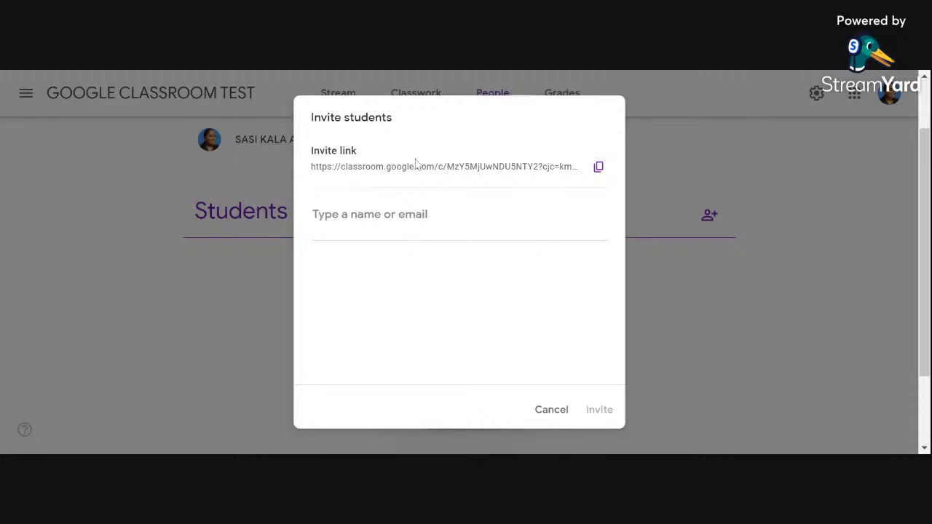
{"action": "left_click", "coordinate": [551, 410]}
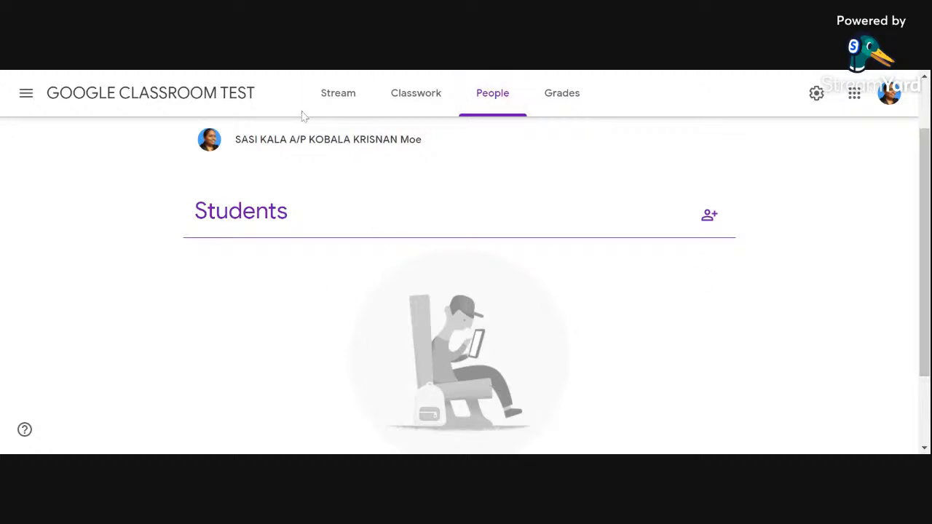
Step: Switch from GOOGLE CLASSROOM TEST to the 5 Wawasan class
{"action": "left_click", "coordinate": [25, 93]}
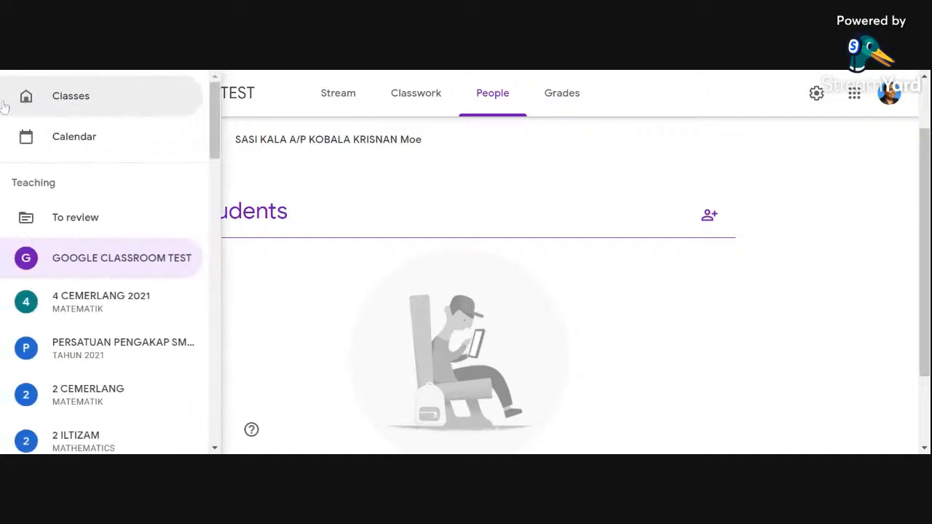
{"action": "scroll", "coordinate": [51, 331], "scroll_direction": "down", "scroll_amount": 3}
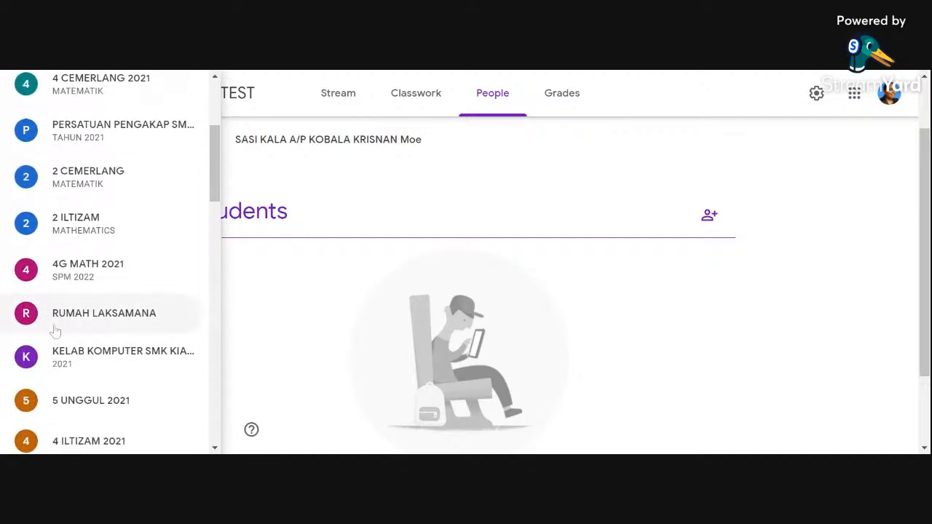
{"action": "scroll", "coordinate": [55, 331], "scroll_direction": "down", "scroll_amount": 3}
{"action": "left_click", "coordinate": [91, 302]}
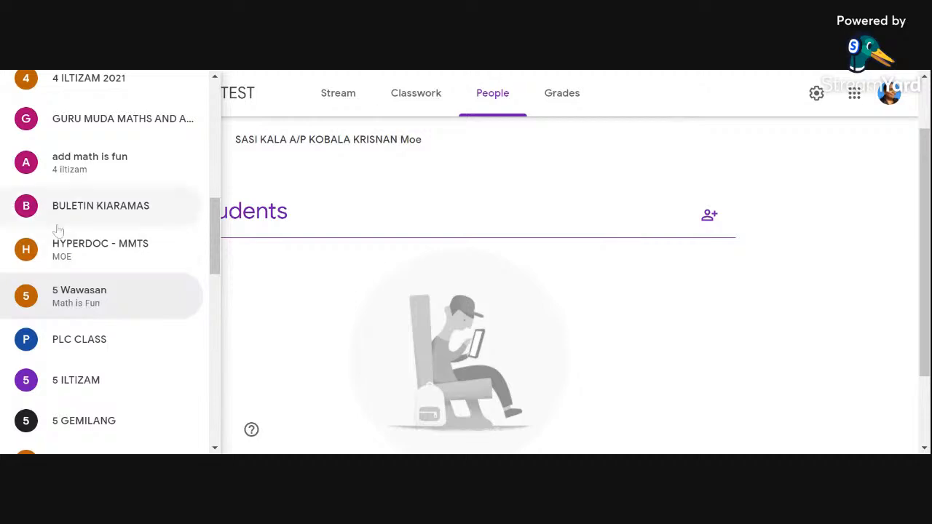
{"action": "left_click", "coordinate": [92, 313]}
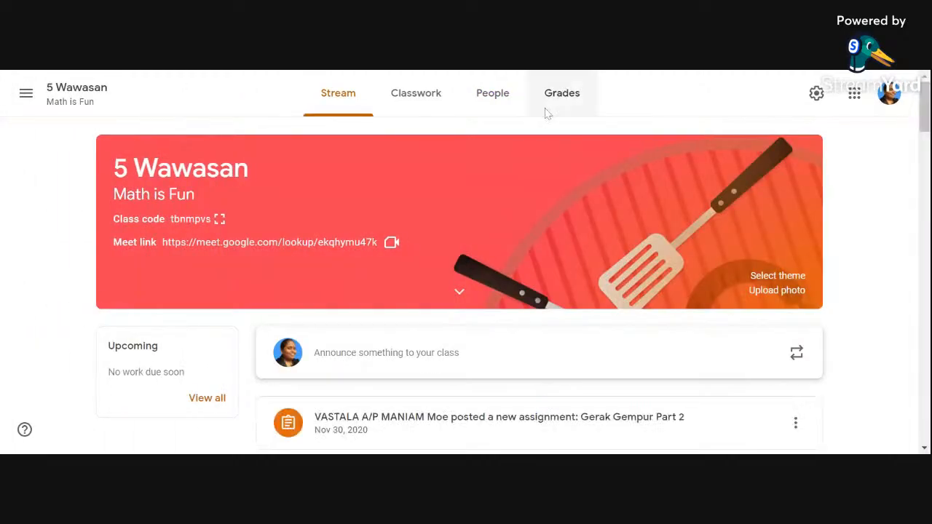
Step: Look through the 5 Wawasan People page for the student list and each student's guardian entry
{"action": "left_click", "coordinate": [501, 99]}
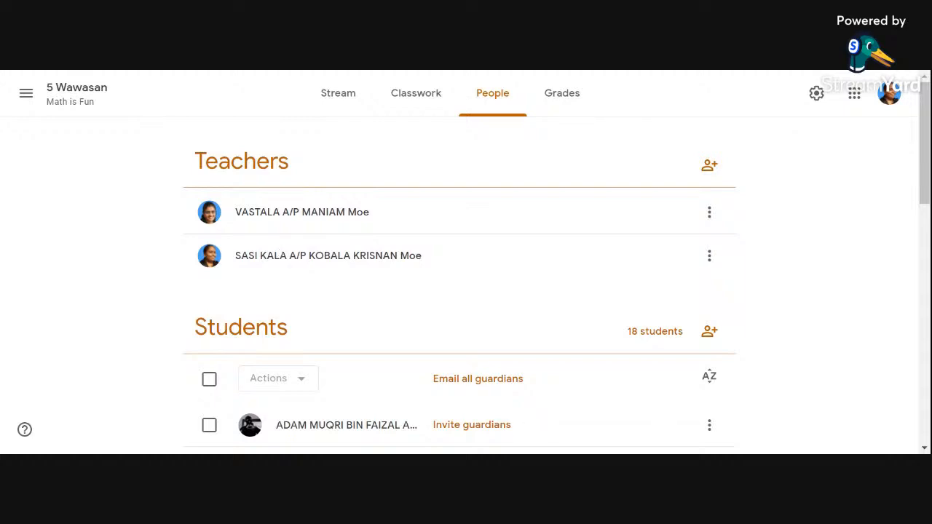
{"action": "scroll", "coordinate": [636, 258], "scroll_direction": "down", "scroll_amount": 2}
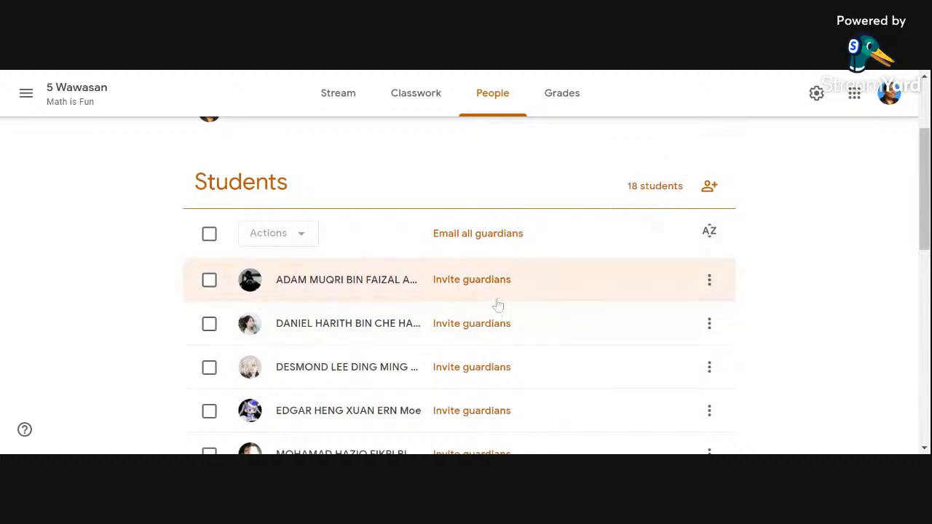
{"action": "scroll", "coordinate": [480, 291], "scroll_direction": "down", "scroll_amount": 1}
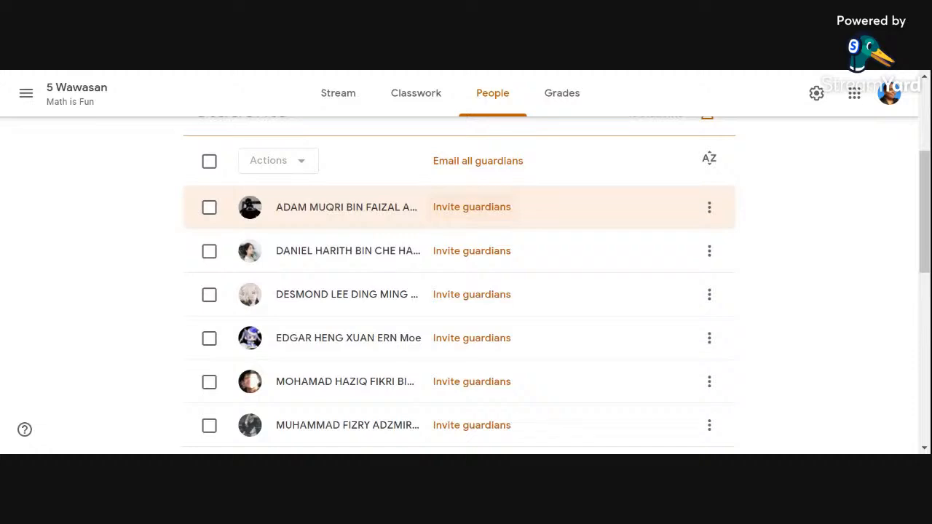
{"action": "scroll", "coordinate": [535, 269], "scroll_direction": "down", "scroll_amount": 7}
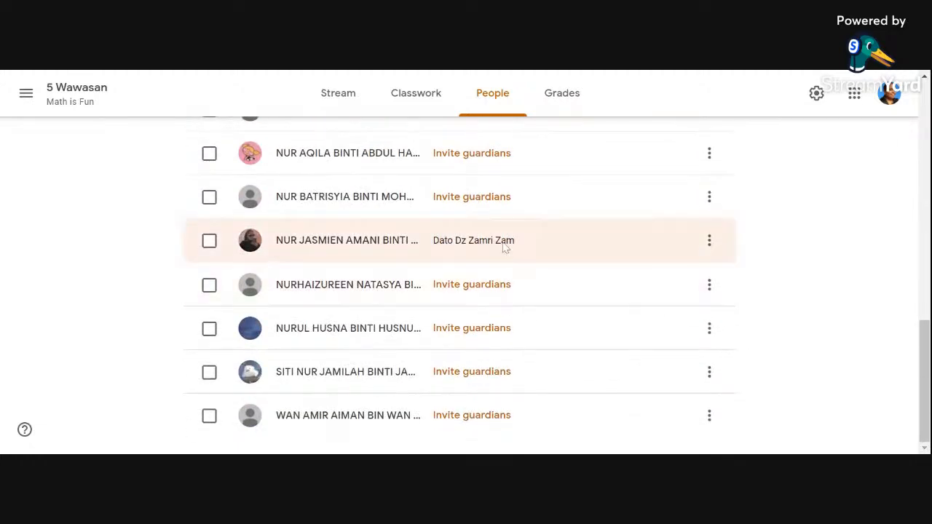
Step: Review the assignment overview of the student with a linked guardian and return to the GOOGLE CLASSROOM TEST class
{"action": "left_click", "coordinate": [505, 247]}
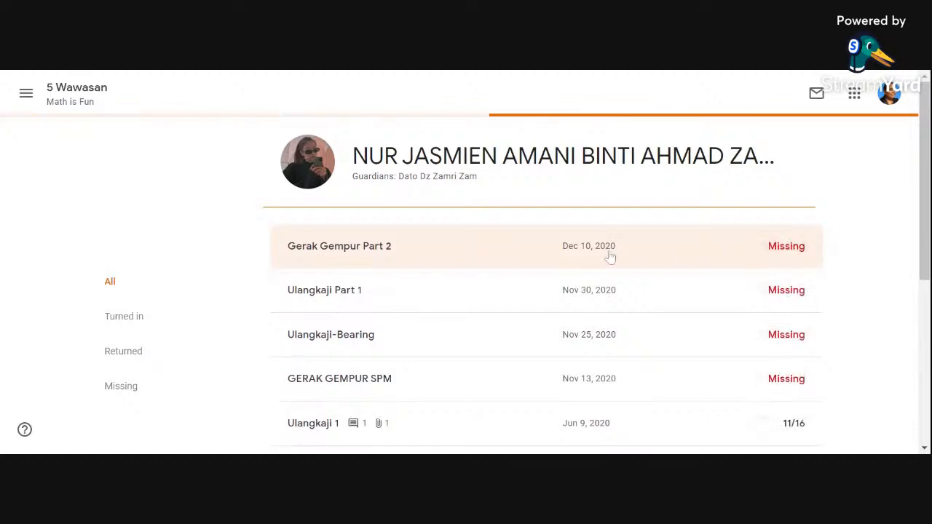
{"action": "scroll", "coordinate": [550, 262], "scroll_direction": "down", "scroll_amount": 1}
{"action": "scroll", "coordinate": [551, 260], "scroll_direction": "up", "scroll_amount": 2}
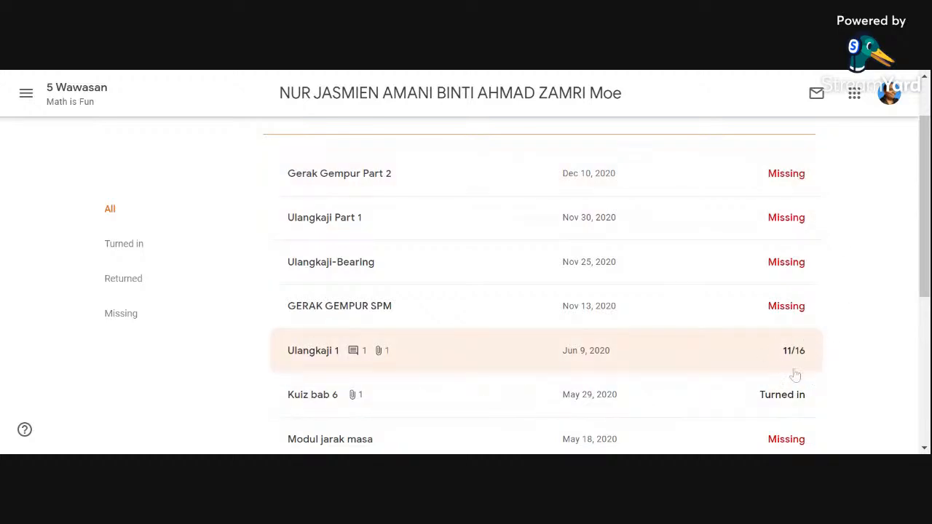
{"action": "scroll", "coordinate": [815, 357], "scroll_direction": "down", "scroll_amount": 1}
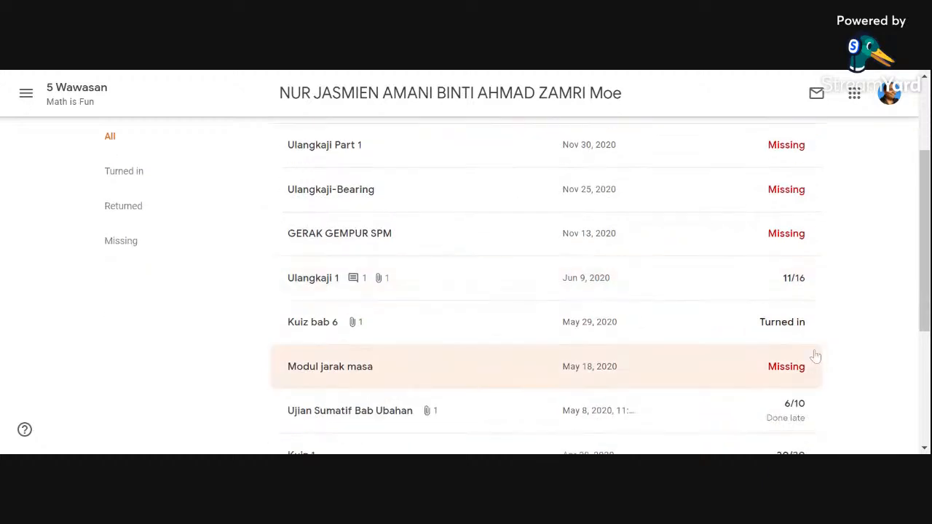
{"action": "scroll", "coordinate": [618, 272], "scroll_direction": "down", "scroll_amount": 3}
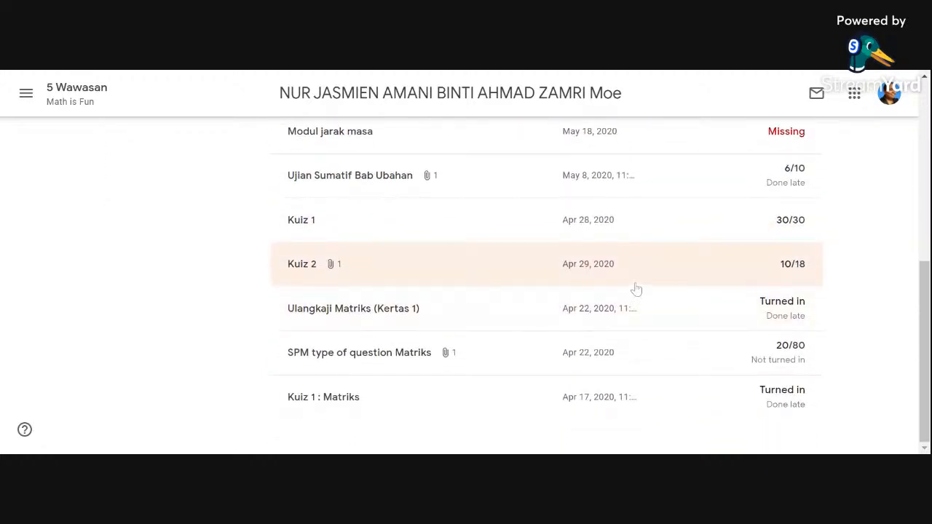
{"action": "scroll", "coordinate": [666, 325], "scroll_direction": "up", "scroll_amount": 6}
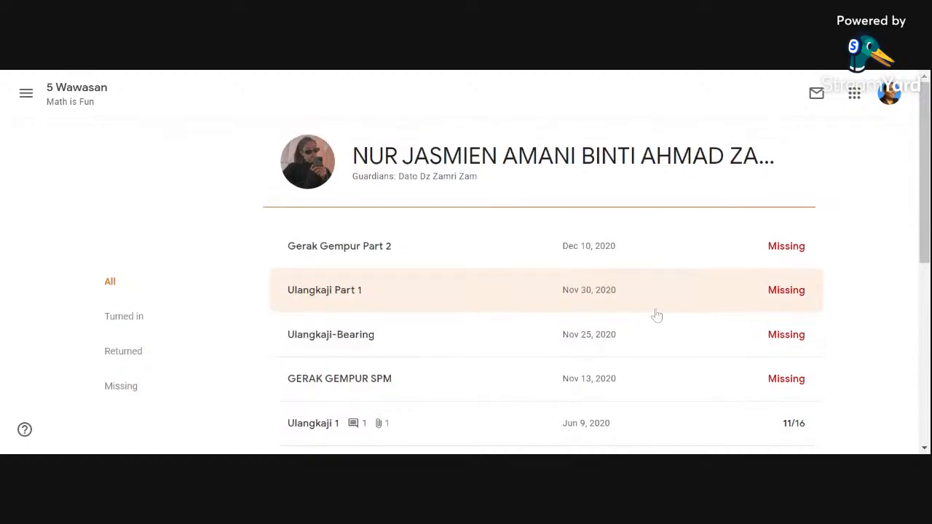
{"action": "left_click", "coordinate": [26, 93]}
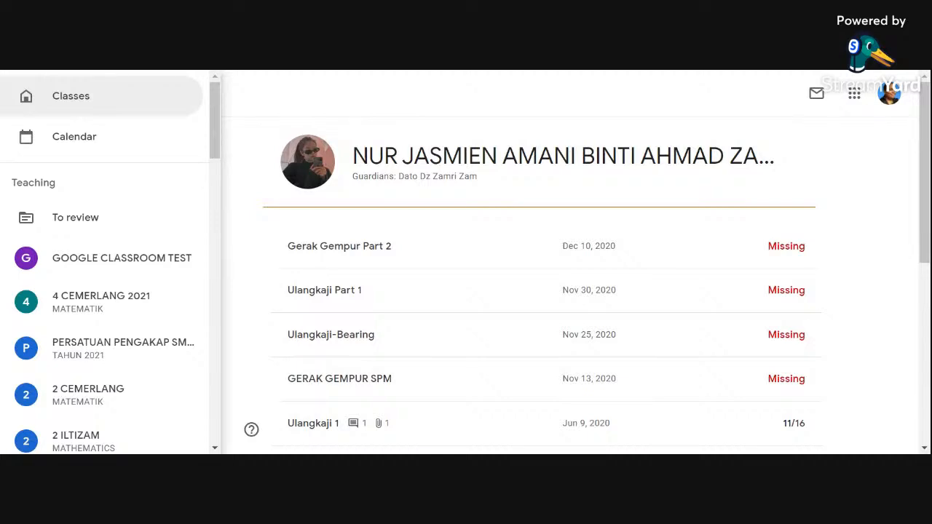
{"action": "left_click", "coordinate": [134, 268]}
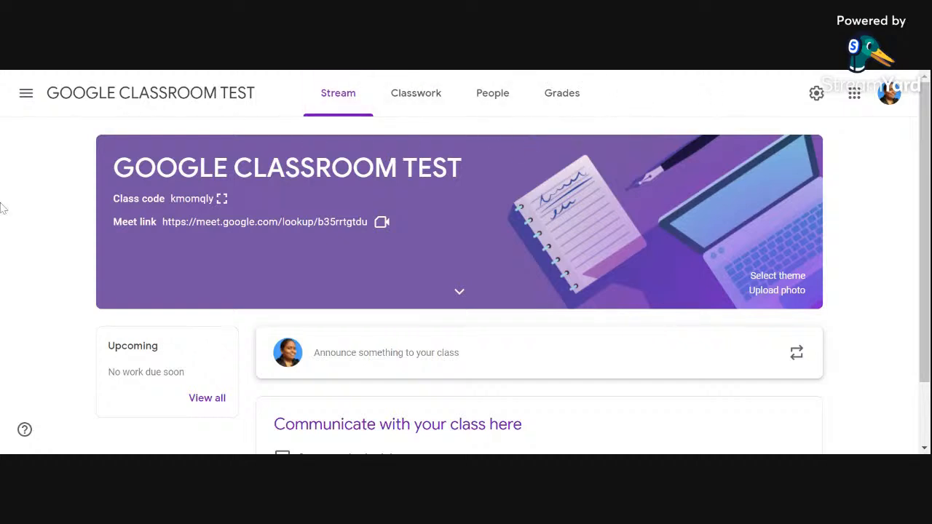
{"action": "left_click", "coordinate": [27, 100]}
{"action": "scroll", "coordinate": [44, 291], "scroll_direction": "down", "scroll_amount": 5}
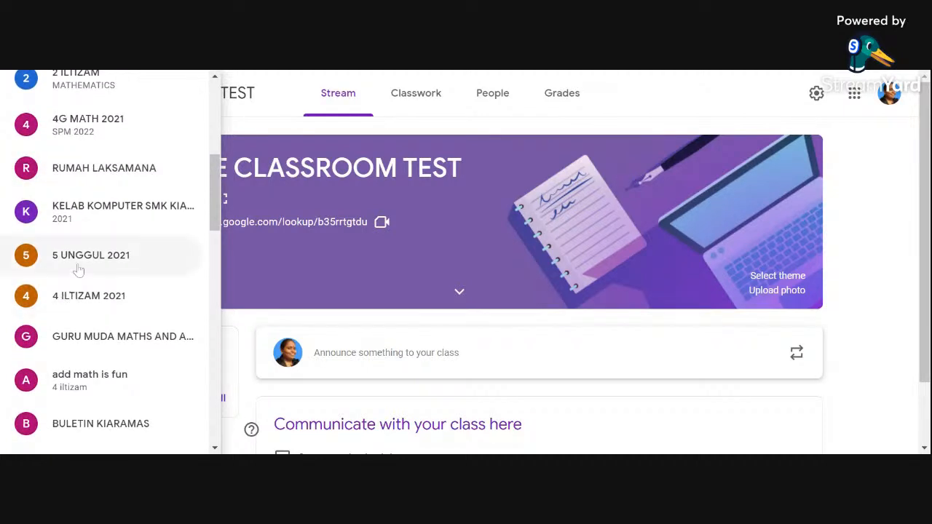
{"action": "left_click", "coordinate": [79, 268]}
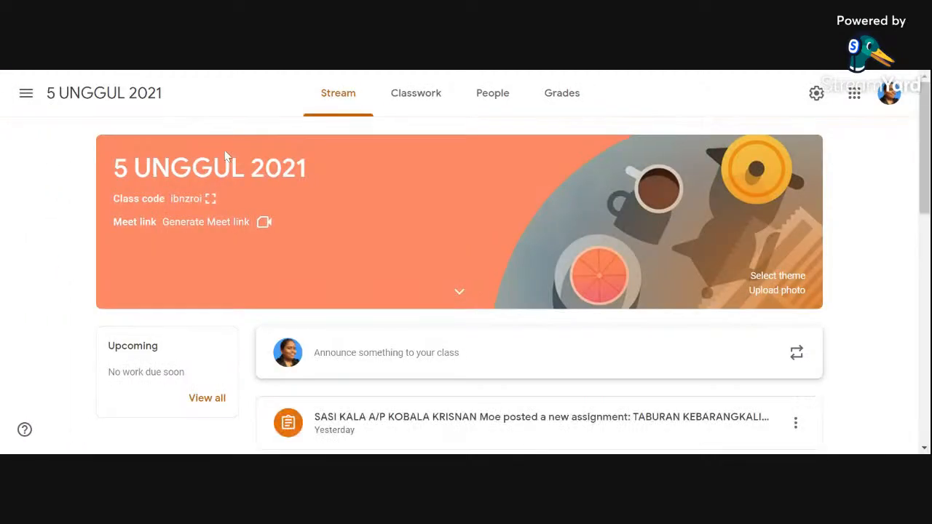
Step: Switch to the 5 Wawasan class and open its Grades page
{"action": "left_click", "coordinate": [26, 98]}
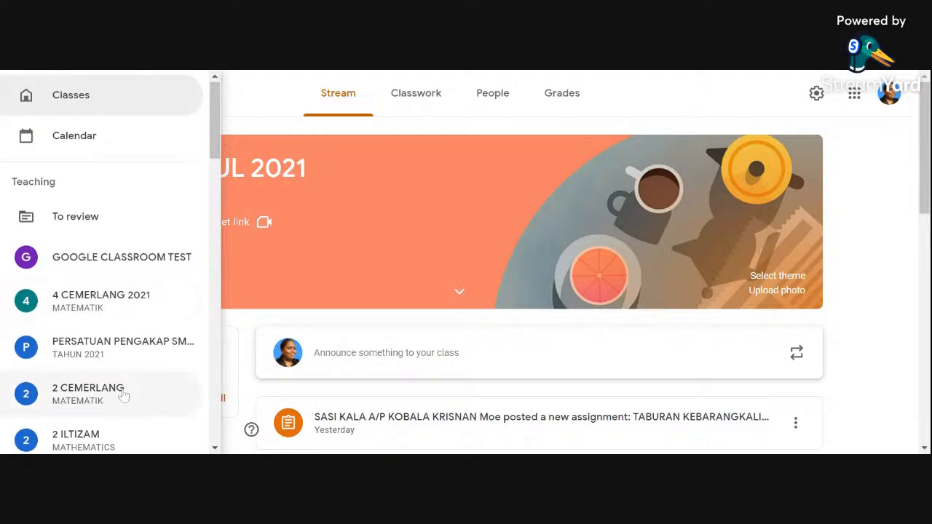
{"action": "scroll", "coordinate": [120, 389], "scroll_direction": "down", "scroll_amount": 4}
{"action": "scroll", "coordinate": [121, 393], "scroll_direction": "down", "scroll_amount": 5}
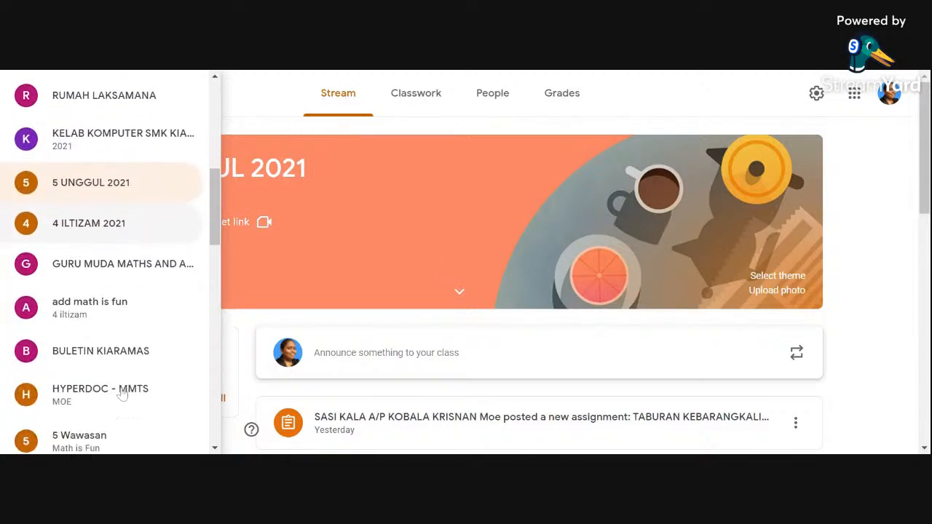
{"action": "left_click", "coordinate": [115, 316]}
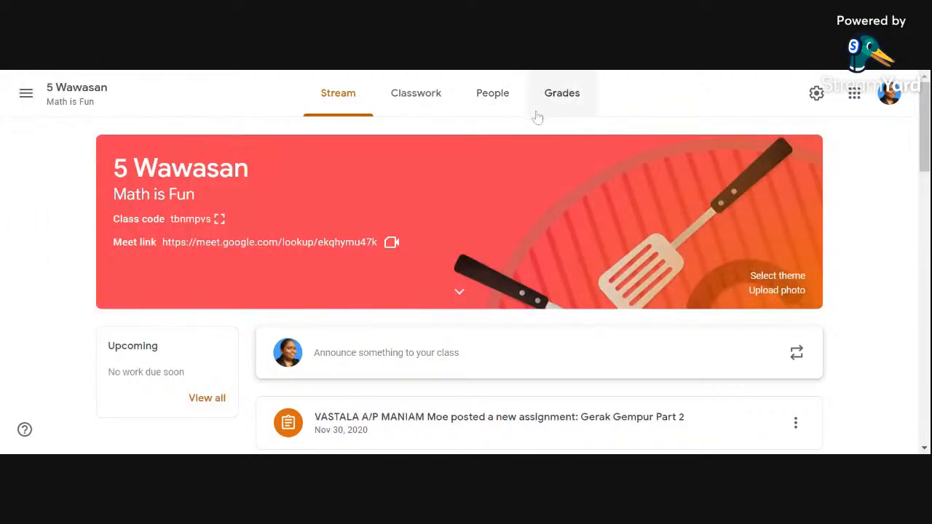
{"action": "left_click", "coordinate": [562, 95]}
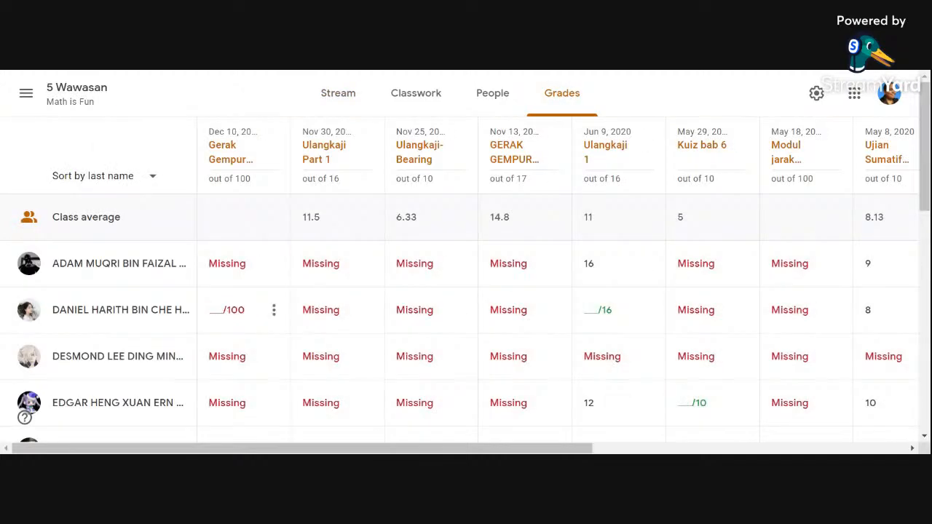
Step: Examine the 5 Wawasan gradebook for class averages, student scores and missing work across the assignments
{"action": "mouse_move", "coordinate": [356, 452]}
{"action": "left_mouse_down"}
{"action": "mouse_move", "coordinate": [670, 452]}
{"action": "mouse_move", "coordinate": [389, 453]}
{"action": "mouse_move", "coordinate": [357, 437]}
{"action": "left_mouse_up"}
{"action": "scroll", "coordinate": [462, 292], "scroll_direction": "down", "scroll_amount": 5}
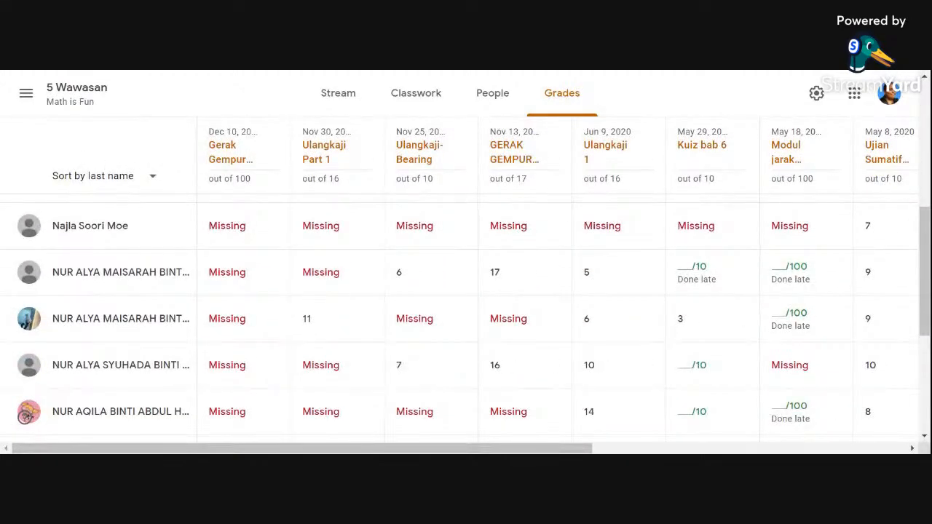
{"action": "left_click_drag", "start_coordinate": [372, 449], "coordinate": [383, 448]}
{"action": "scroll", "coordinate": [538, 357], "scroll_direction": "down", "scroll_amount": 4}
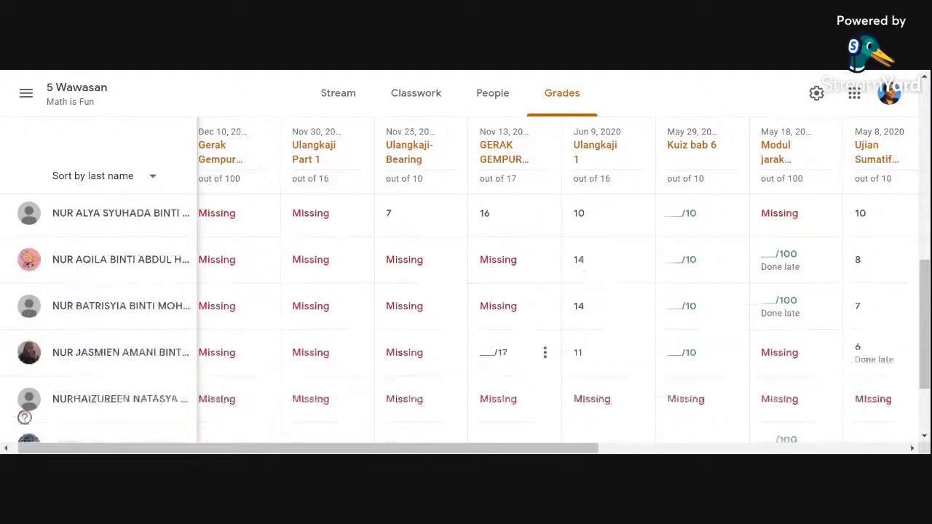
{"action": "scroll", "coordinate": [539, 356], "scroll_direction": "up", "scroll_amount": 9}
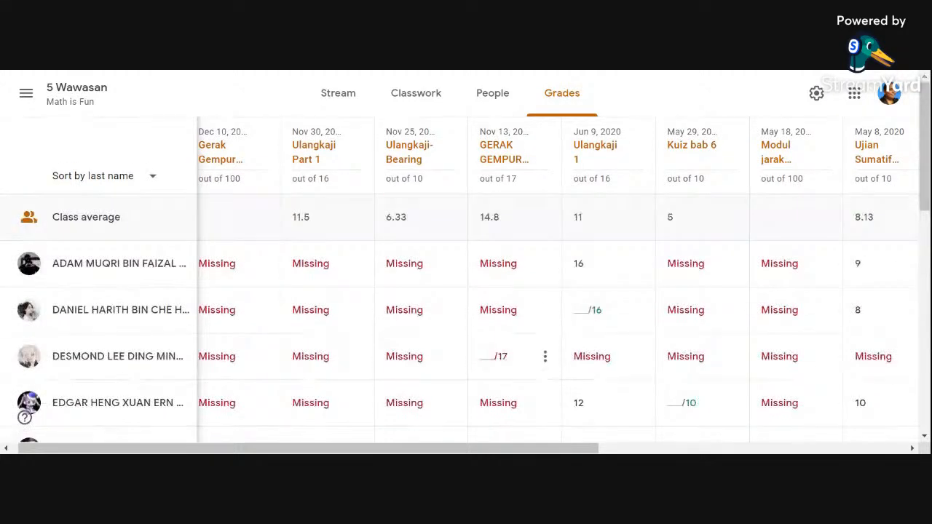
{"action": "left_click_drag", "start_coordinate": [366, 449], "coordinate": [356, 450]}
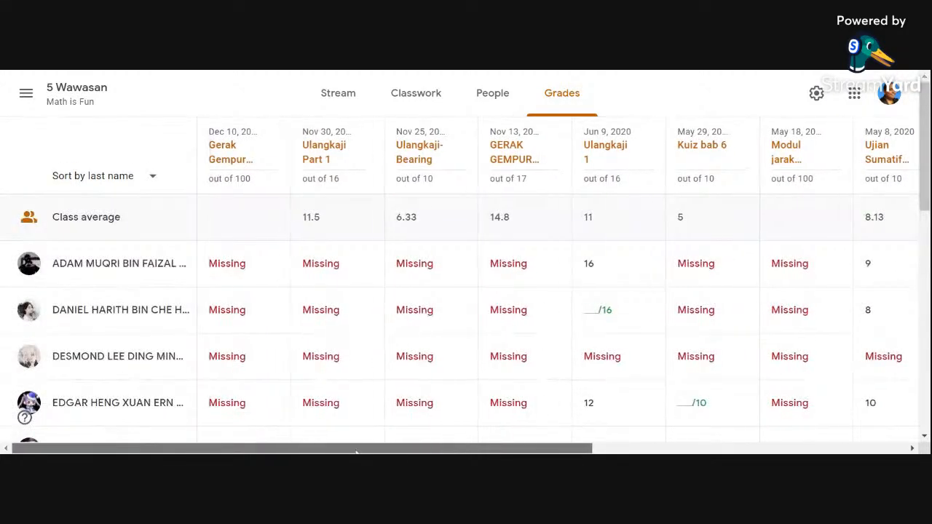
Step: Return to the GOOGLE CLASSROOM TEST class and view the available creation options on its Classwork page
{"action": "left_click", "coordinate": [26, 93]}
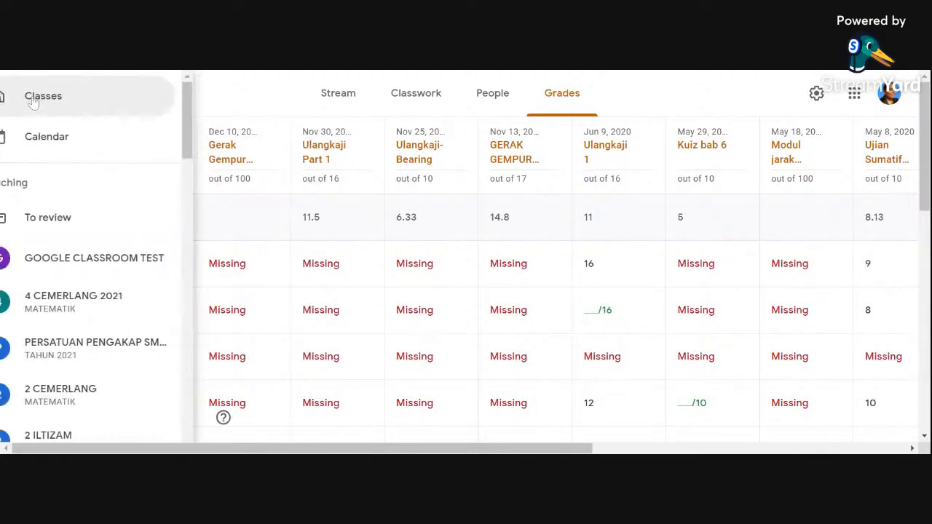
{"action": "left_click", "coordinate": [102, 260]}
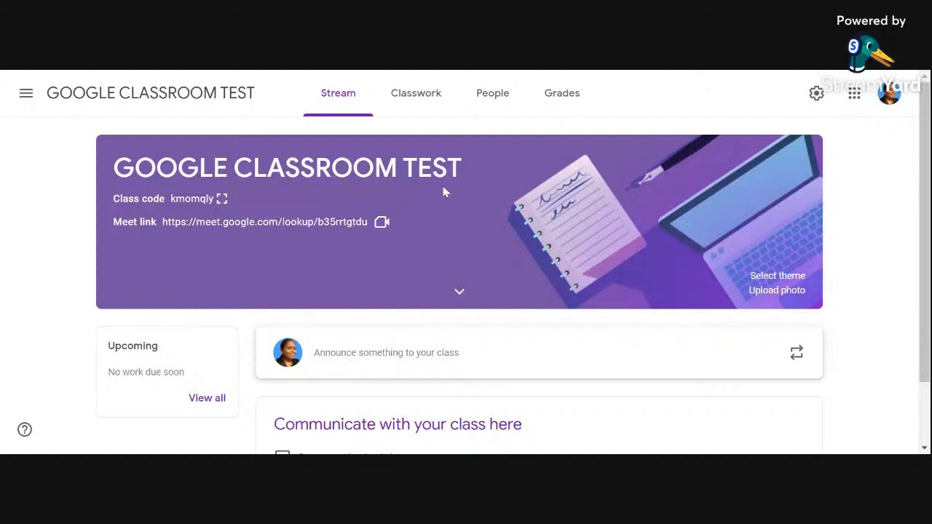
{"action": "left_click", "coordinate": [425, 106]}
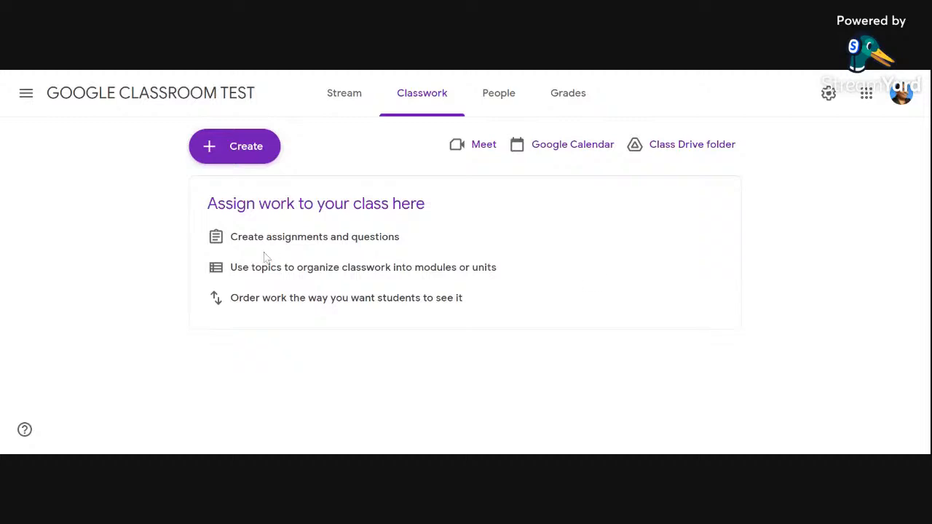
{"action": "left_click", "coordinate": [245, 152]}
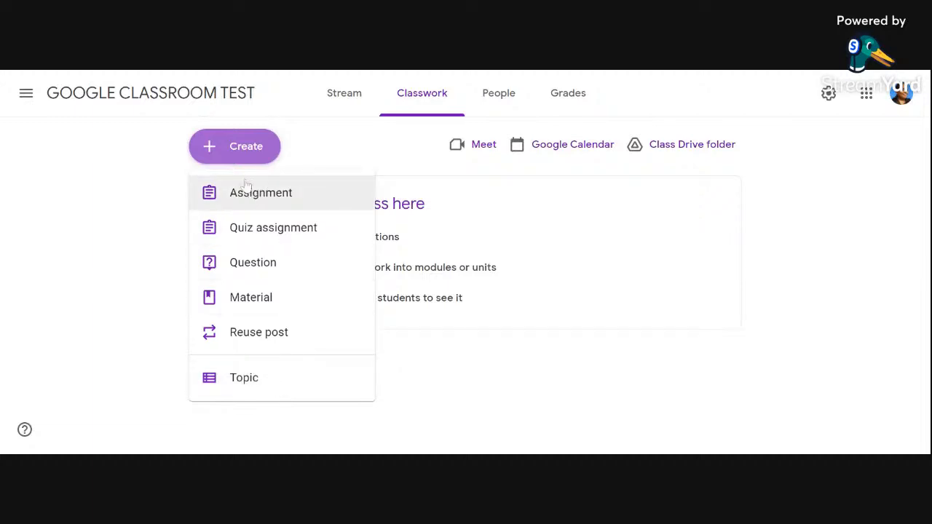
Step: Switch to the 5 UNGGUL 2021 class and open its Classwork page
{"action": "left_click", "coordinate": [28, 94]}
{"action": "left_click", "coordinate": [28, 94]}
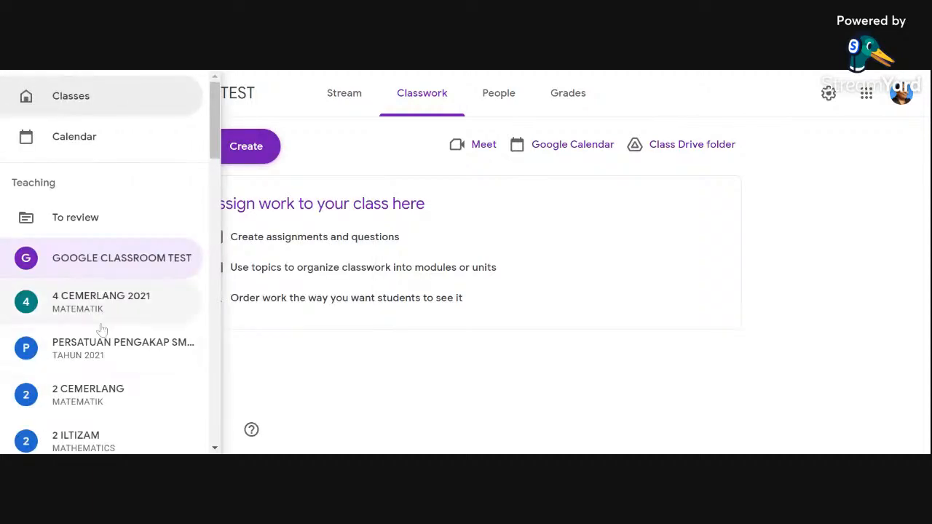
{"action": "scroll", "coordinate": [113, 354], "scroll_direction": "down", "scroll_amount": 3}
{"action": "scroll", "coordinate": [113, 354], "scroll_direction": "down", "scroll_amount": 2}
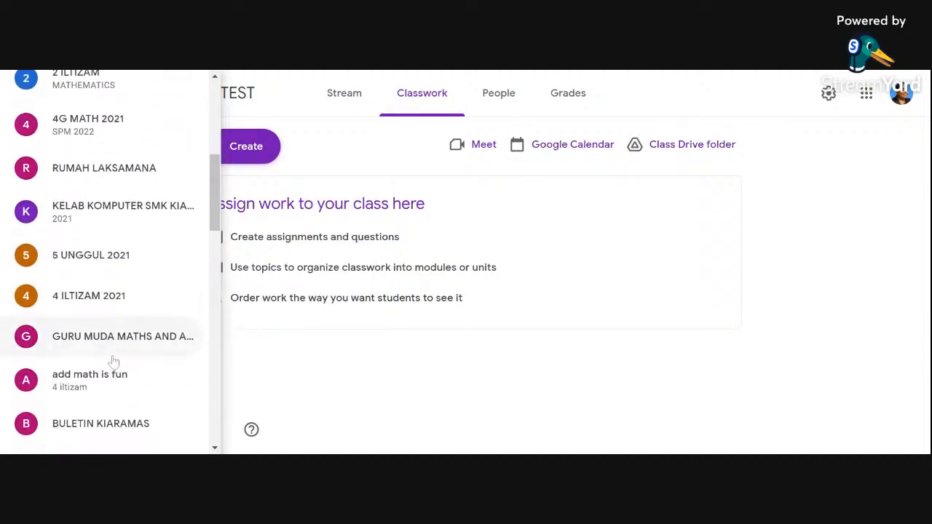
{"action": "left_click", "coordinate": [100, 262]}
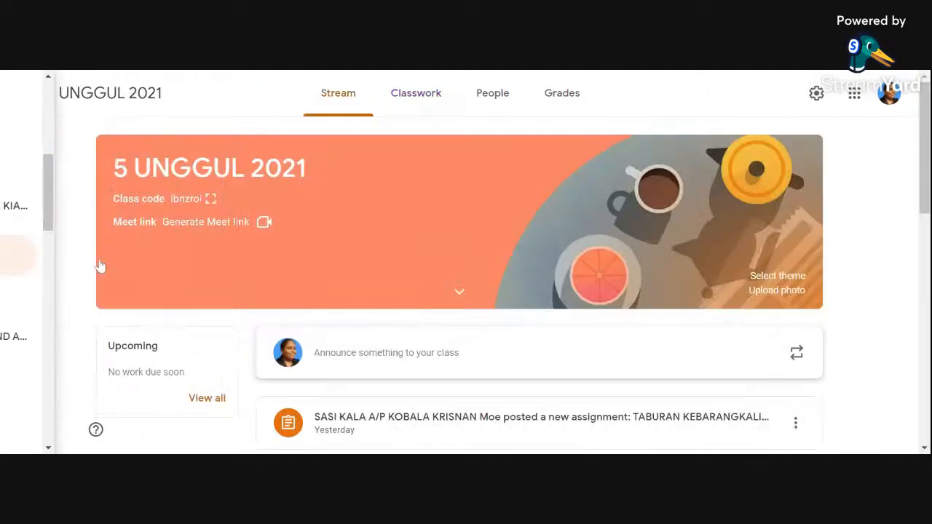
{"action": "left_click", "coordinate": [392, 100]}
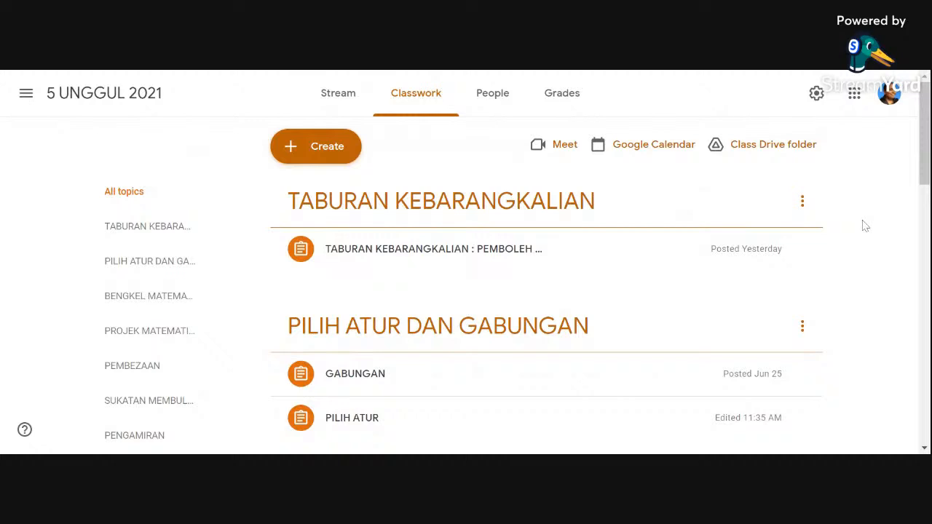
Step: Examine how the 5 UNGGUL 2021 classwork is organized into topics with assignments and materials
{"action": "scroll", "coordinate": [864, 233], "scroll_direction": "down", "scroll_amount": 1}
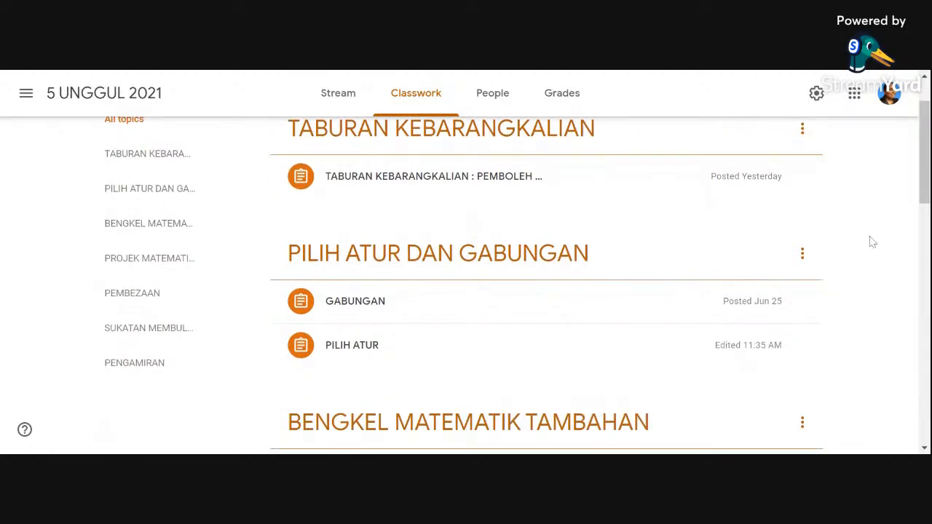
{"action": "scroll", "coordinate": [874, 258], "scroll_direction": "down", "scroll_amount": 3}
{"action": "scroll", "coordinate": [875, 261], "scroll_direction": "down", "scroll_amount": 1}
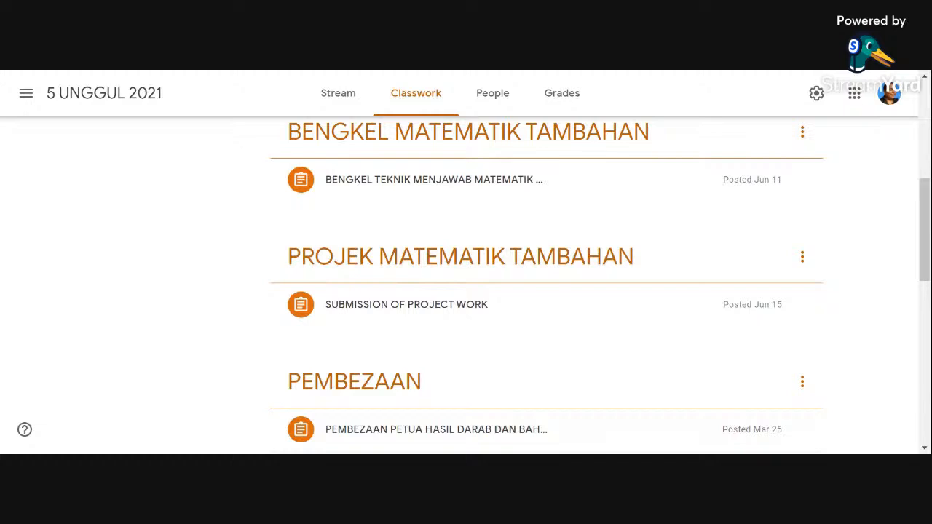
{"action": "scroll", "coordinate": [888, 266], "scroll_direction": "down", "scroll_amount": 10}
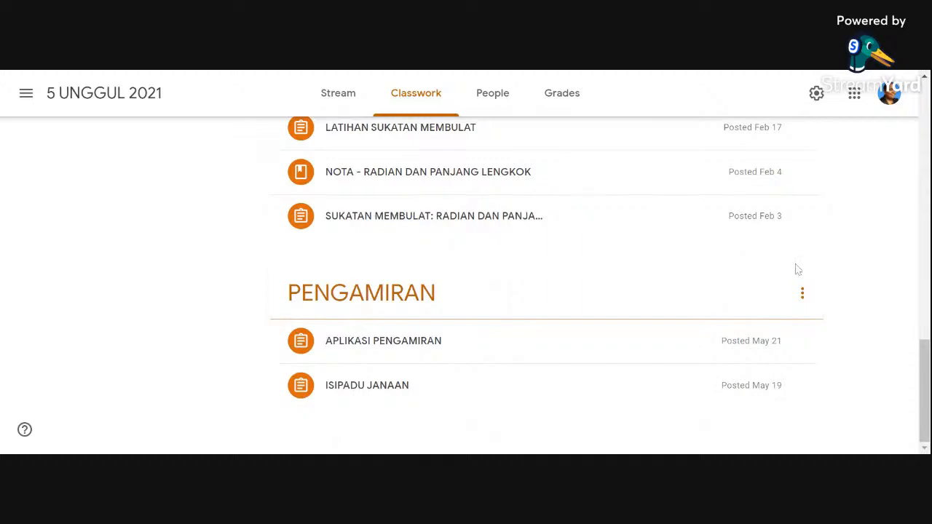
{"action": "scroll", "coordinate": [904, 254], "scroll_direction": "up", "scroll_amount": 15}
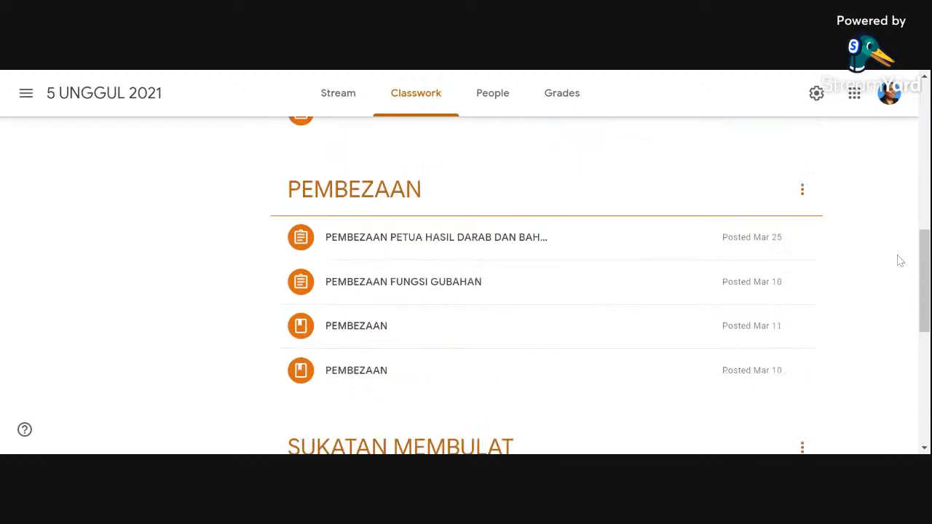
{"action": "scroll", "coordinate": [706, 264], "scroll_direction": "up", "scroll_amount": 3}
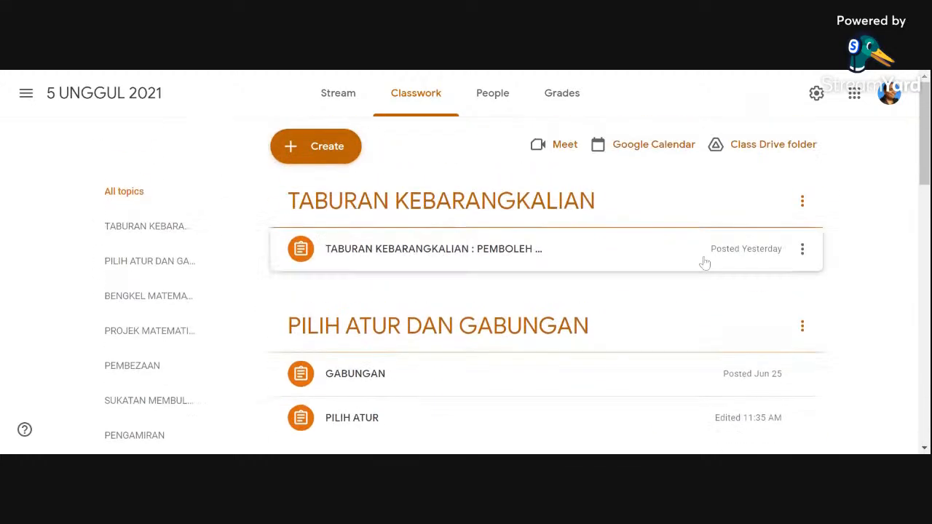
{"action": "scroll", "coordinate": [426, 206], "scroll_direction": "down", "scroll_amount": 2}
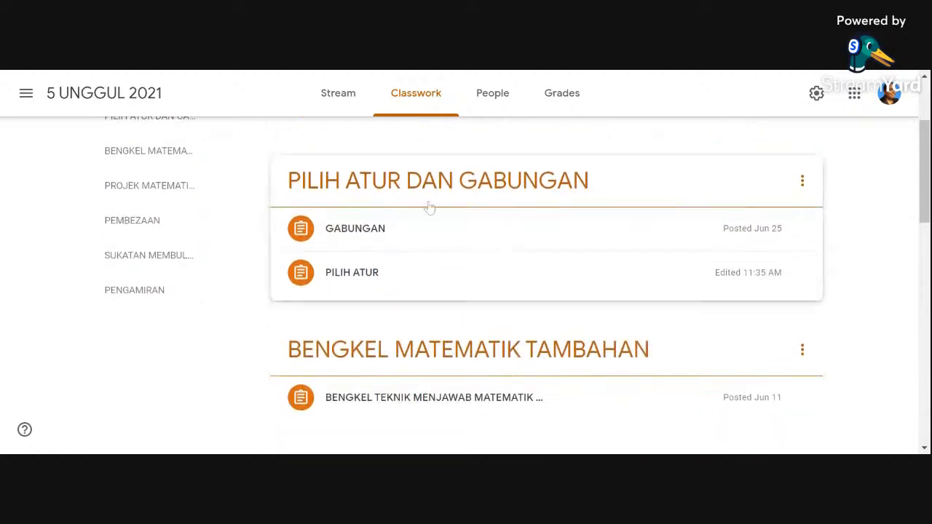
Step: Expand the TABURAN KEBARANGKALIAN and PILIH ATUR assignments to review their instructions, attachments and submission status
{"action": "scroll", "coordinate": [535, 240], "scroll_direction": "up", "scroll_amount": 1}
{"action": "scroll", "coordinate": [535, 240], "scroll_direction": "up", "scroll_amount": 1}
{"action": "left_click", "coordinate": [453, 262]}
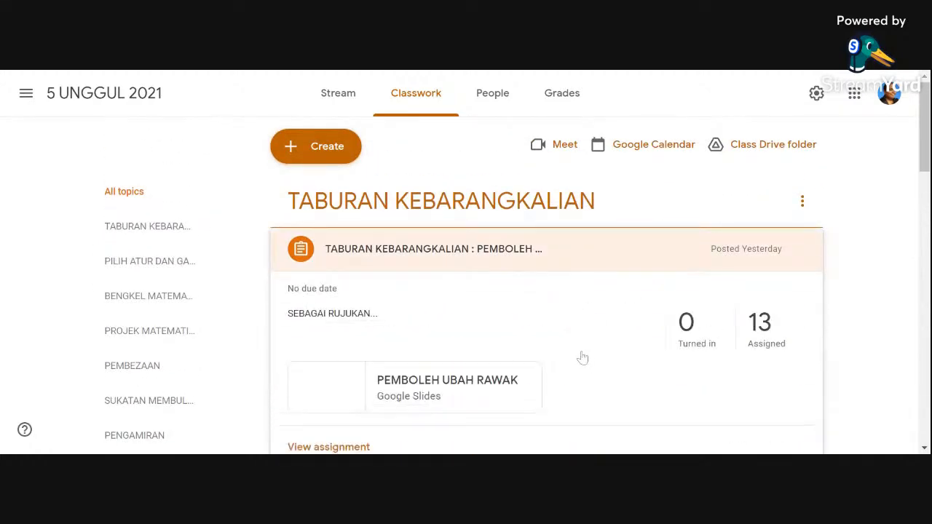
{"action": "scroll", "coordinate": [585, 353], "scroll_direction": "down", "scroll_amount": 2}
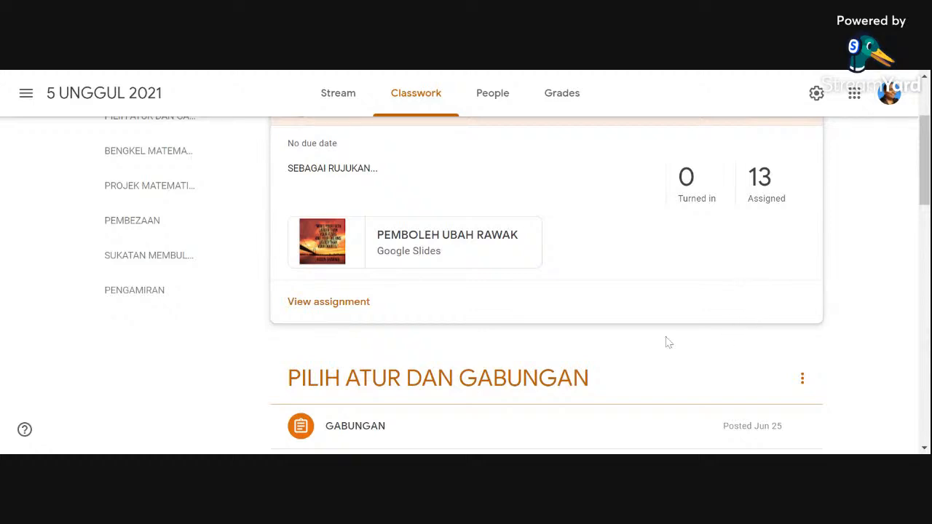
{"action": "scroll", "coordinate": [641, 334], "scroll_direction": "up", "scroll_amount": 1}
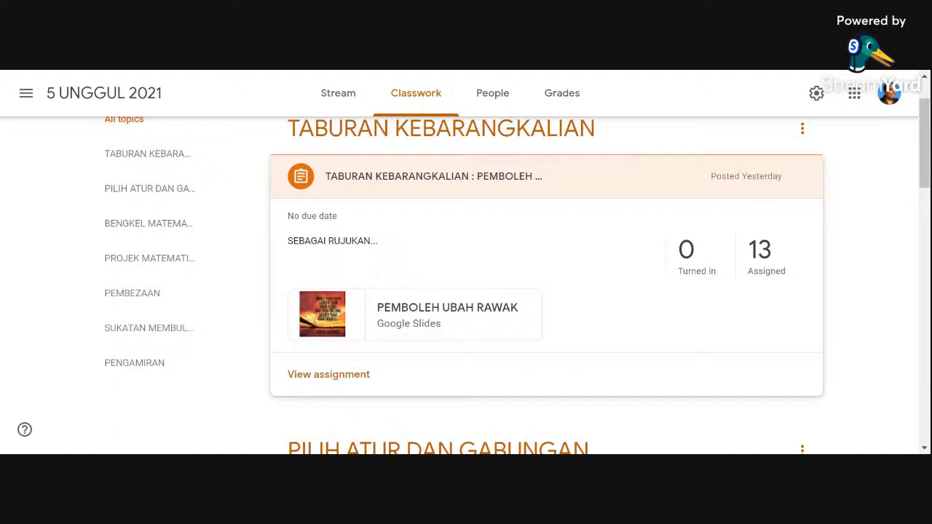
{"action": "scroll", "coordinate": [880, 291], "scroll_direction": "down", "scroll_amount": 3}
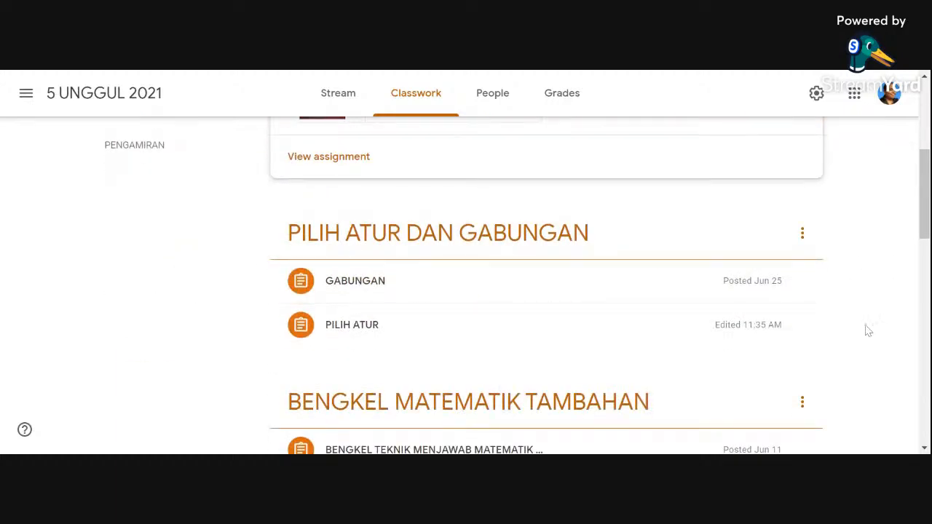
{"action": "left_click", "coordinate": [730, 333]}
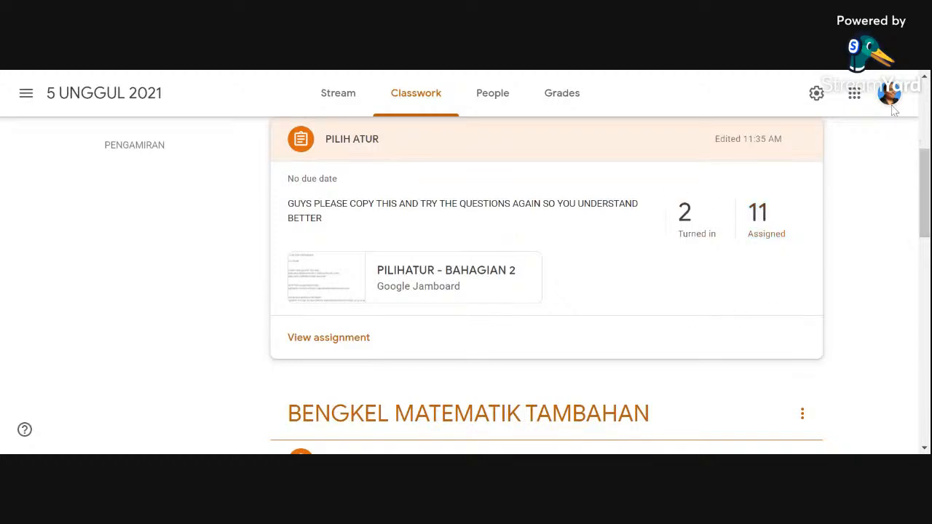
Step: Return to the GOOGLE CLASSROOM TEST class and open its Classwork page
{"action": "left_click", "coordinate": [27, 93]}
{"action": "left_click", "coordinate": [78, 258]}
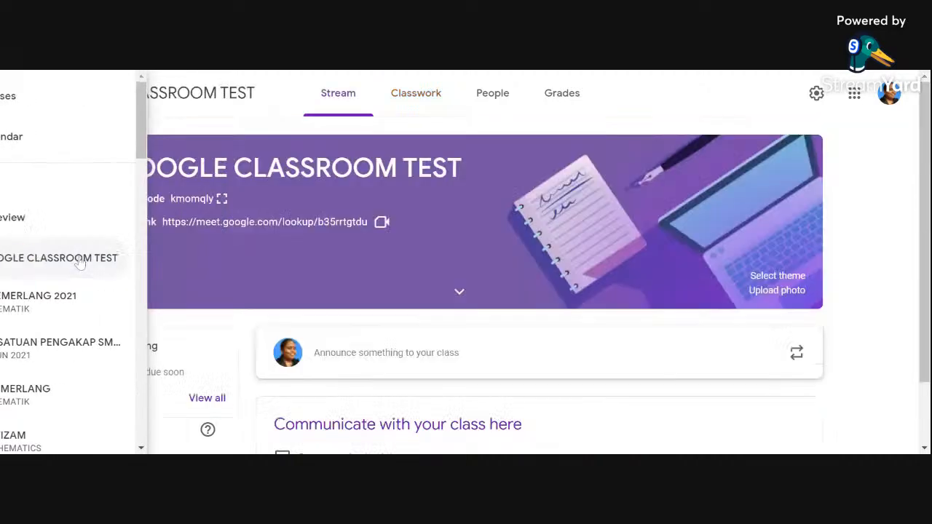
{"action": "left_click", "coordinate": [414, 102]}
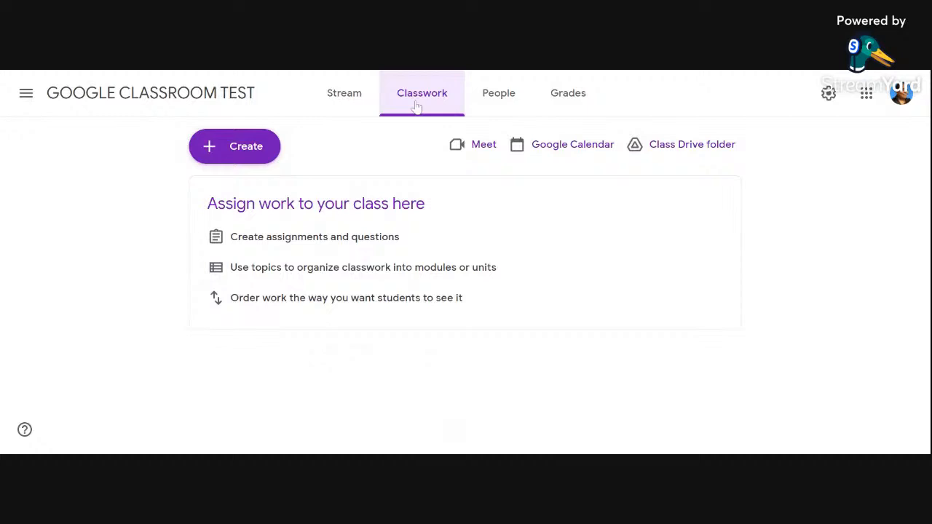
Step: Create a new assignment titled "GOOGLE CLASSROOM TEST 1"
{"action": "left_click", "coordinate": [261, 161]}
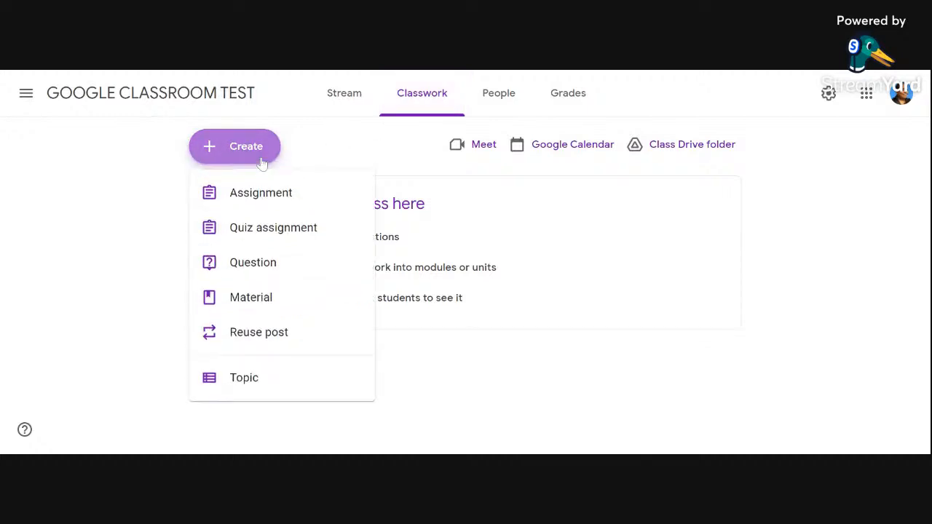
{"action": "left_click", "coordinate": [267, 194]}
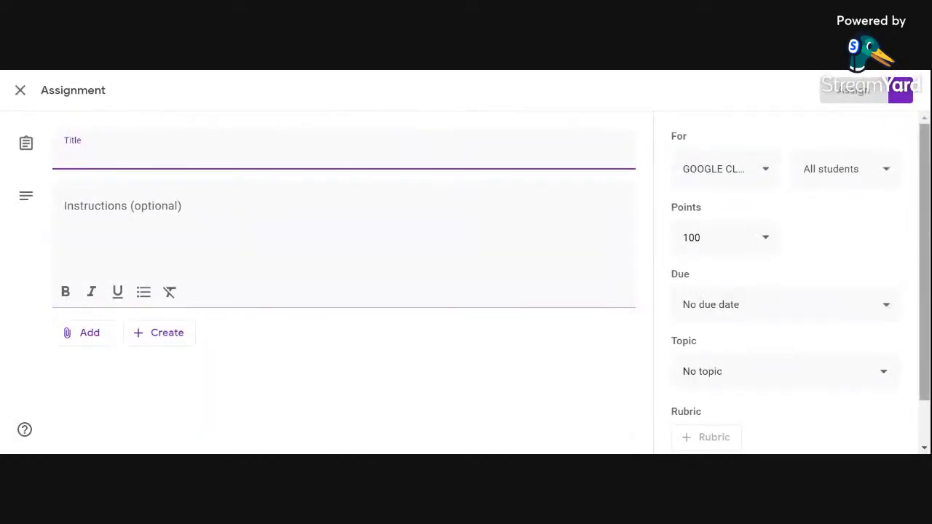
{"action": "type", "text": "GOOGL"}
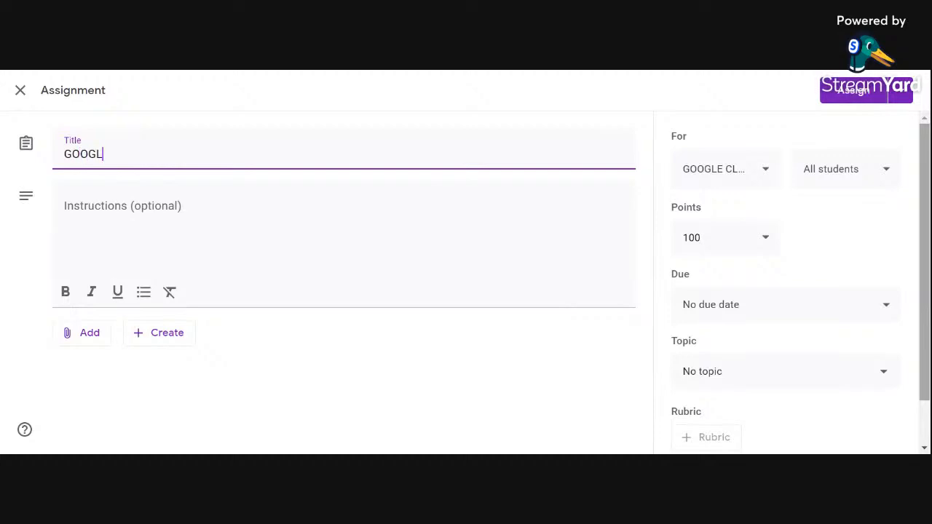
{"action": "type", "text": "E CLASSROO"}
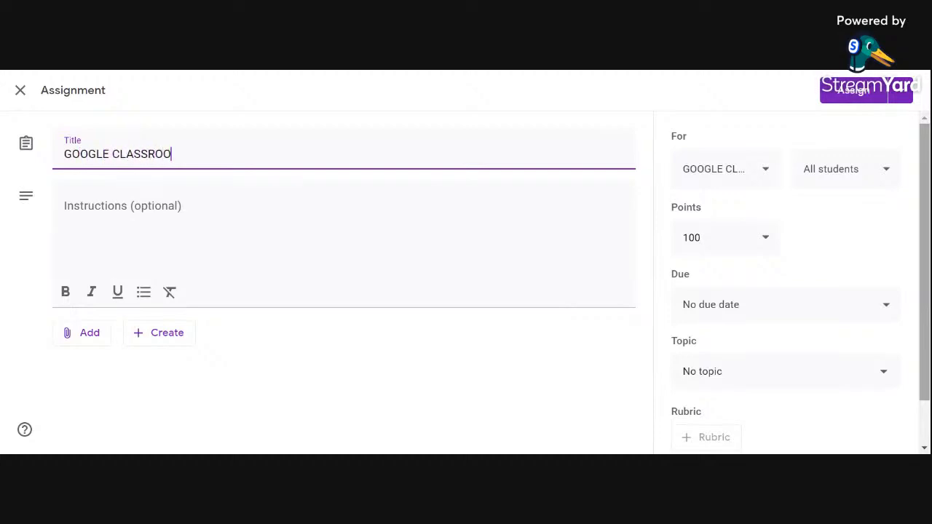
{"action": "type", "text": "M TEST"}
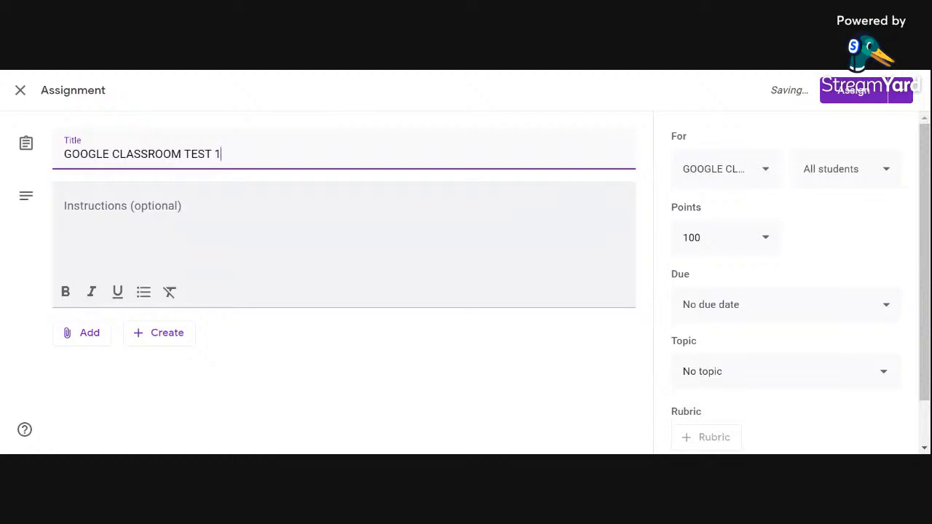
Step: Enter the assignment instructions "Please read up the notes on the Google SLides given and do a summary of the story narrated in the notes."
{"action": "left_click", "coordinate": [233, 225]}
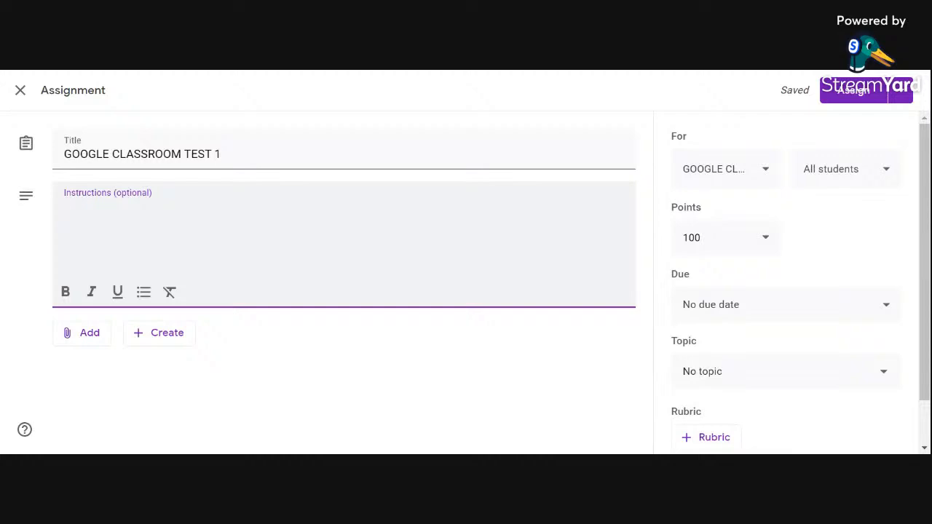
{"action": "type", "text": "Please read up the notes on t"}
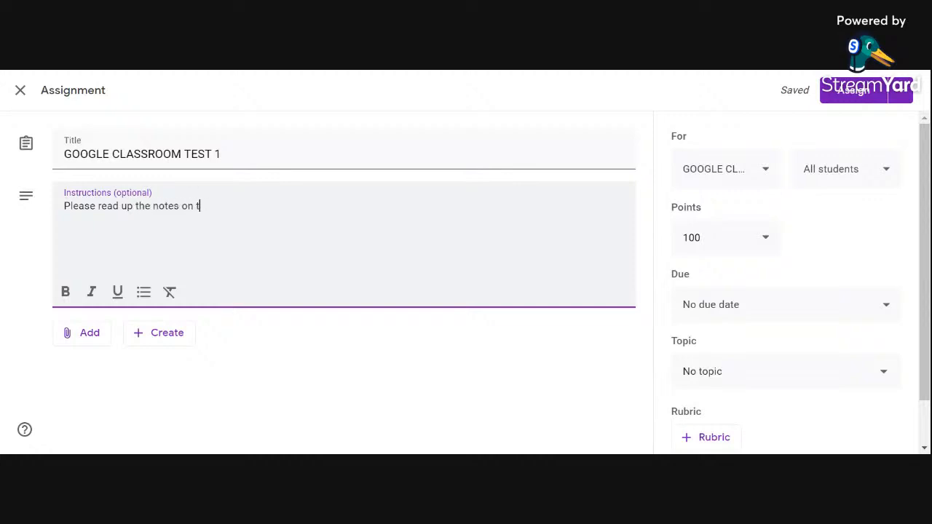
{"action": "type", "text": "he Google SLides given"}
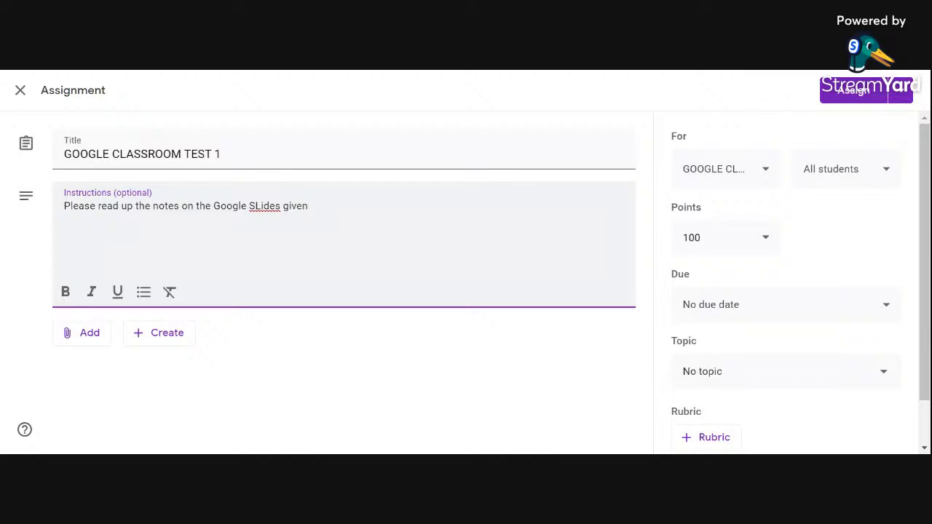
{"action": "type", "text": " and DO"}
{"action": "key", "text": "BackSpace"}
{"action": "key", "text": "BackSpace"}
{"action": "type", "text": "do s summar"}
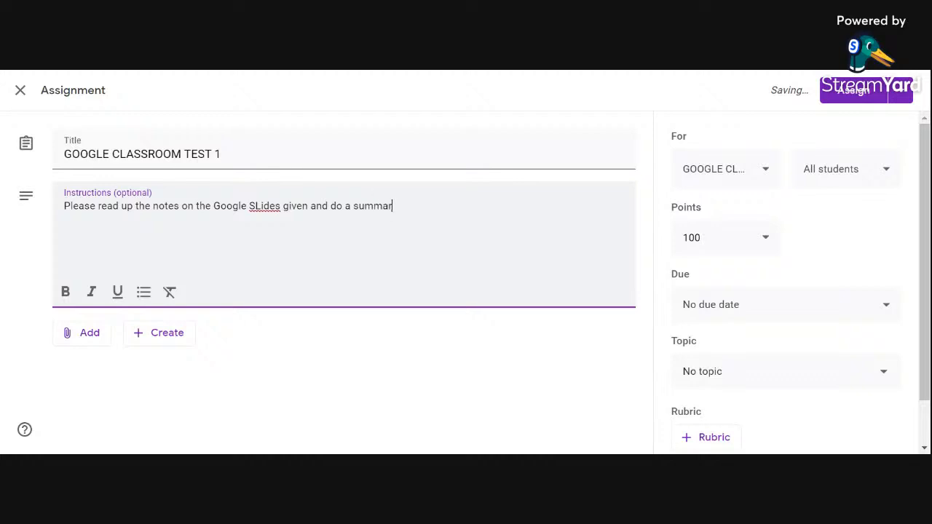
{"action": "type", "text": "y of the S"}
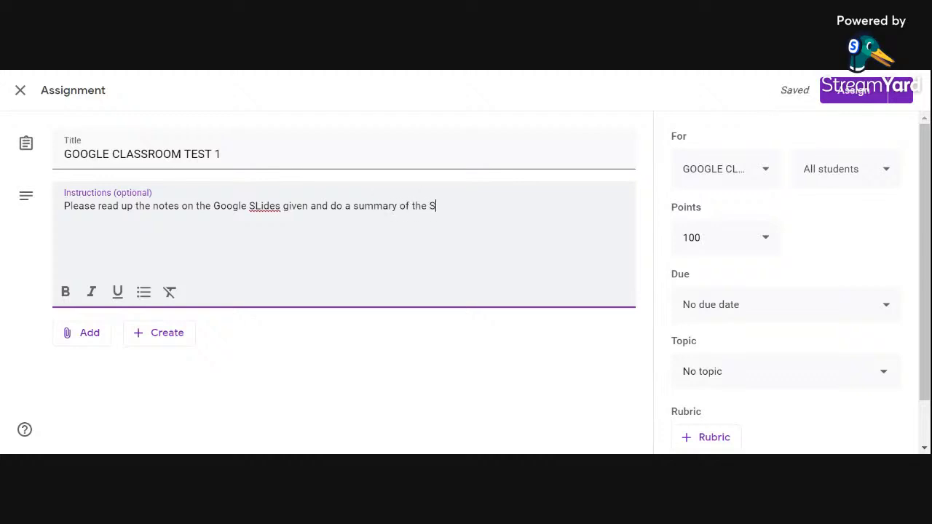
{"action": "type", "text": "tor"}
{"action": "key", "text": "BackSpace"}
{"action": "type", "text": "story narrated in the notes."}
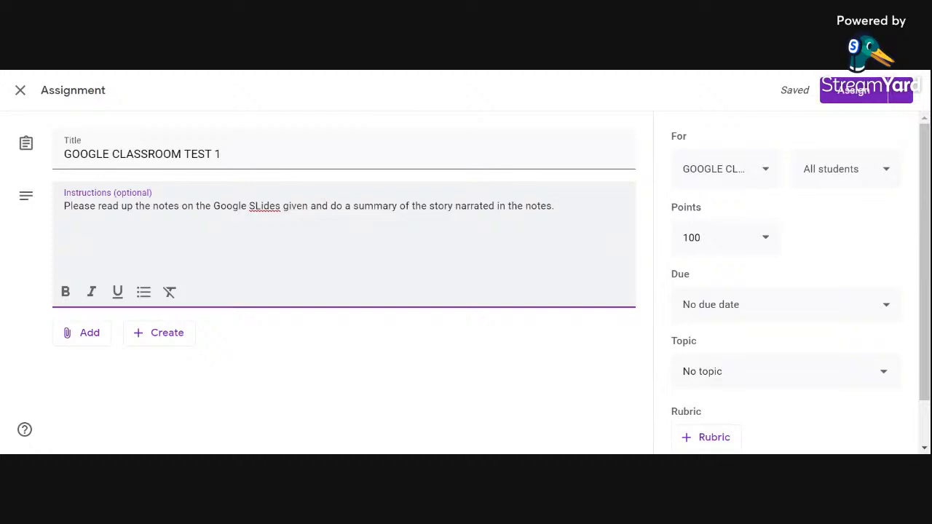
Step: Bold the phrases "read up the notes" and "summary of the story narrated" in the assignment instructions
{"action": "left_click", "coordinate": [66, 292]}
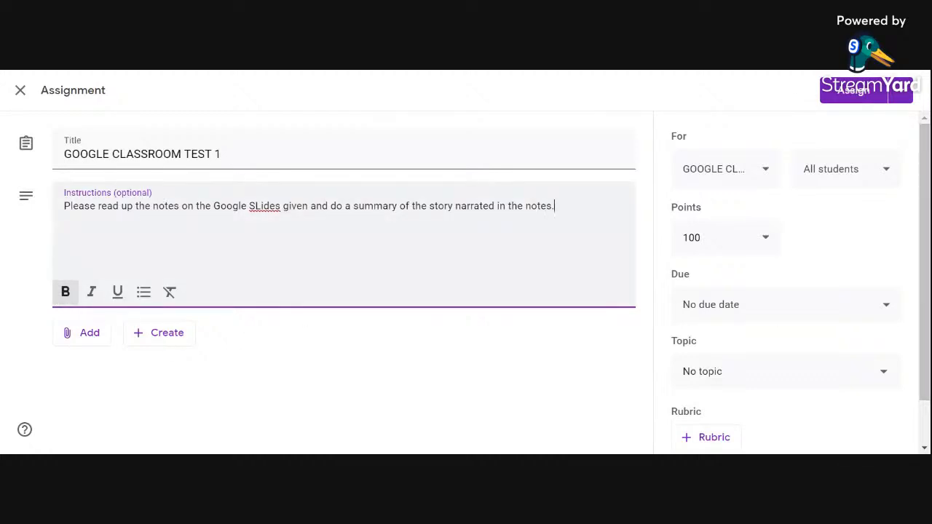
{"action": "left_click_drag", "start_coordinate": [96, 206], "coordinate": [181, 206]}
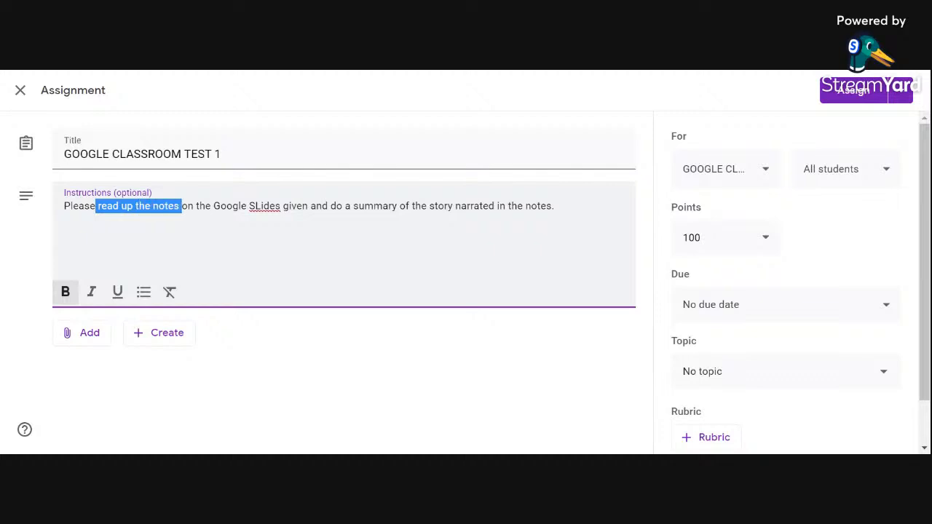
{"action": "left_click", "coordinate": [66, 292]}
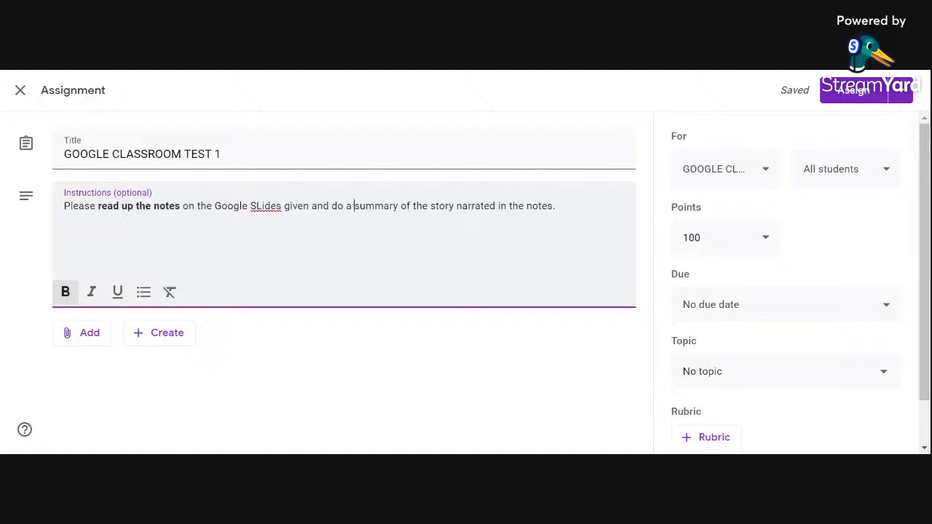
{"action": "left_click_drag", "start_coordinate": [354, 206], "coordinate": [498, 206]}
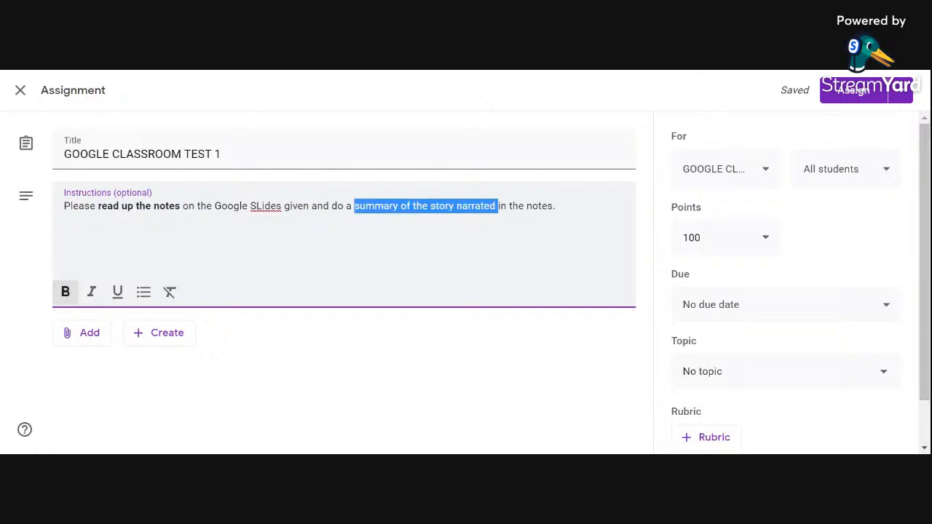
{"action": "left_click", "coordinate": [65, 291]}
{"action": "left_click", "coordinate": [426, 290]}
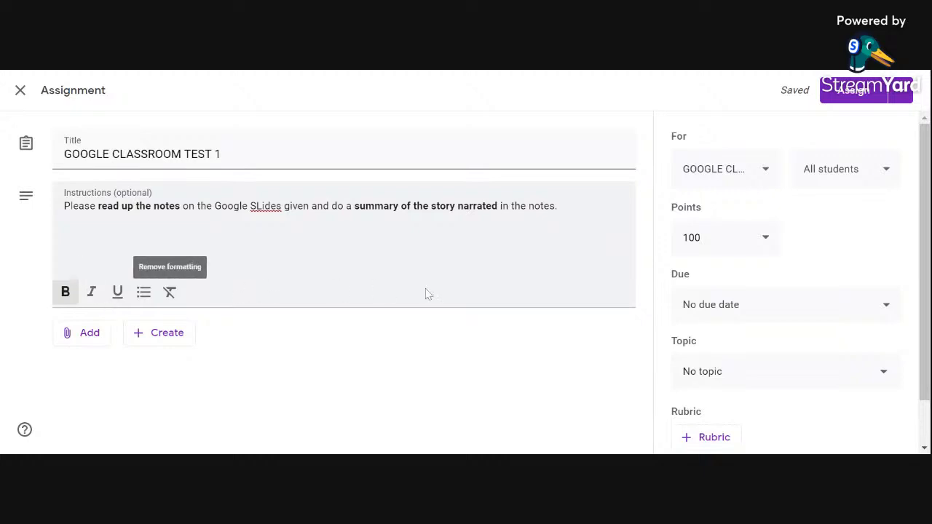
Step: Look through the Google Drive attachment sources, including recent files, Upload, My Drive and shared drives, without attaching anything
{"action": "left_click", "coordinate": [87, 335]}
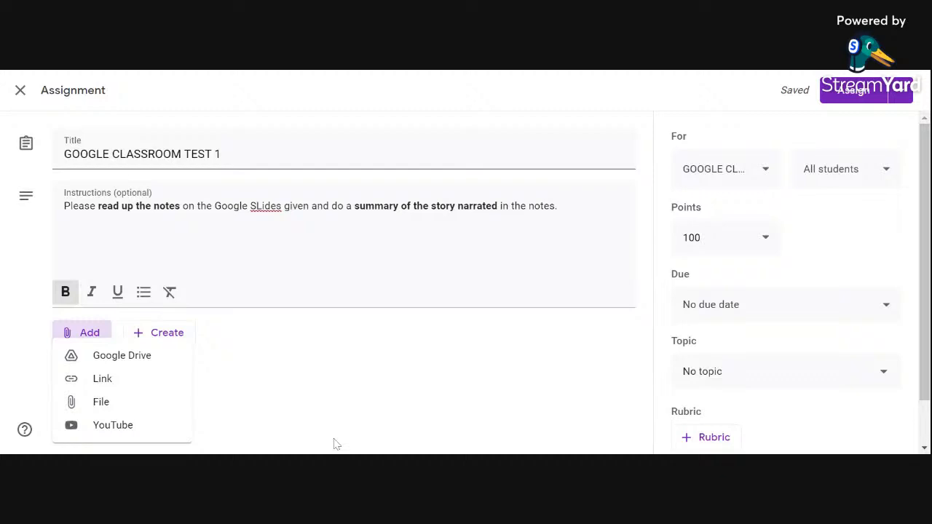
{"action": "left_click", "coordinate": [105, 357]}
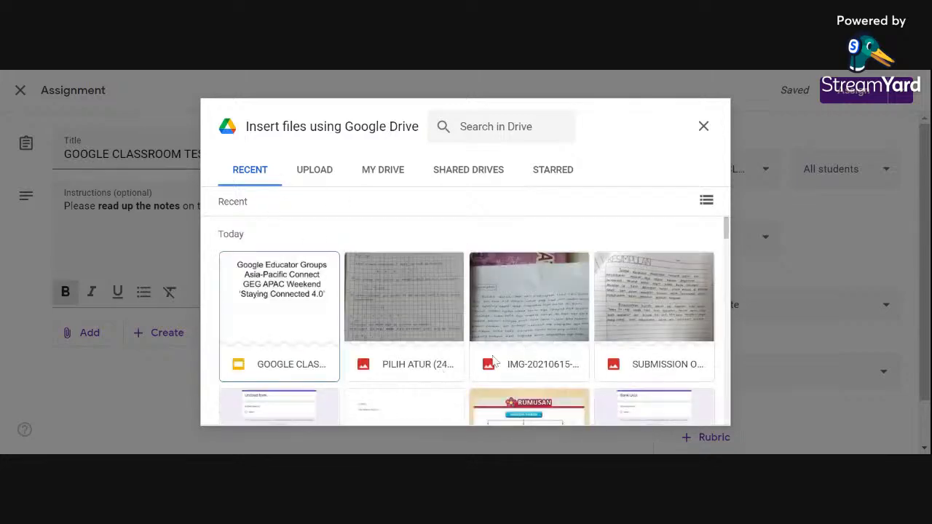
{"action": "left_click", "coordinate": [318, 173]}
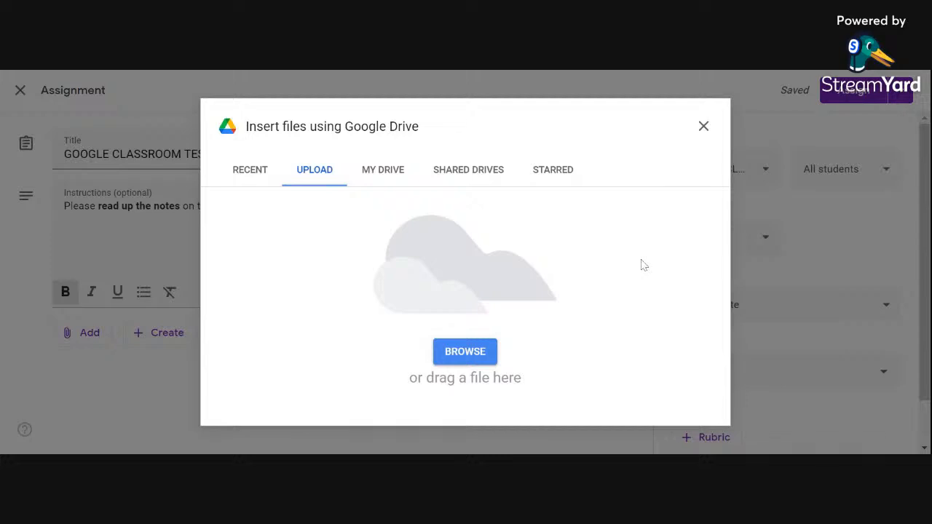
{"action": "left_click", "coordinate": [385, 174]}
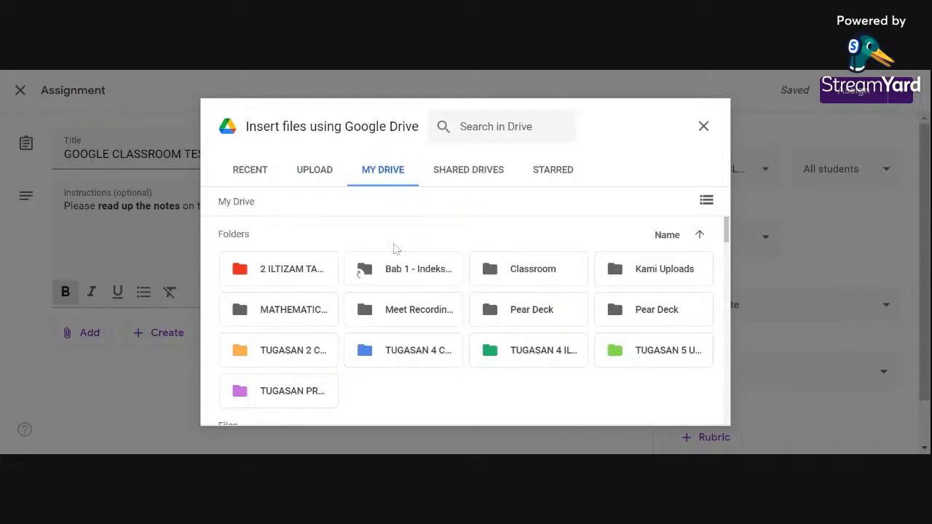
{"action": "left_click", "coordinate": [479, 169]}
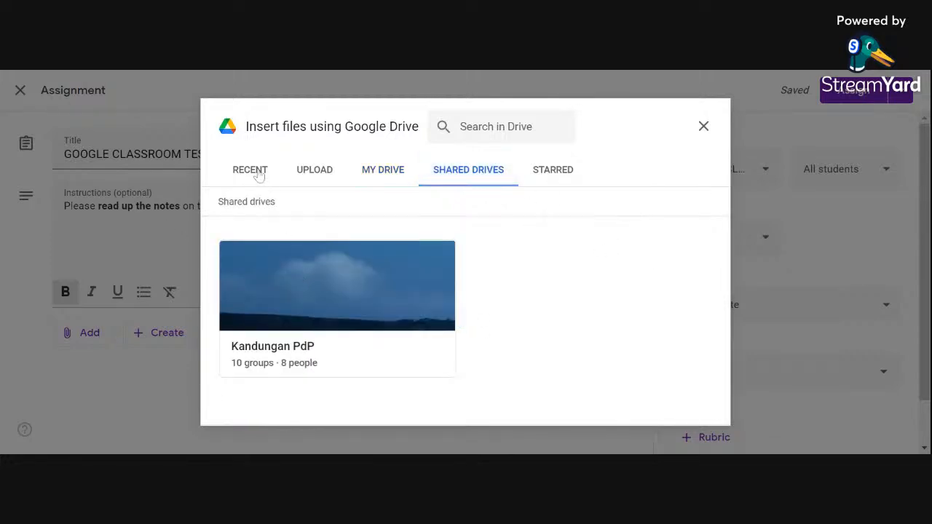
{"action": "left_click", "coordinate": [703, 126]}
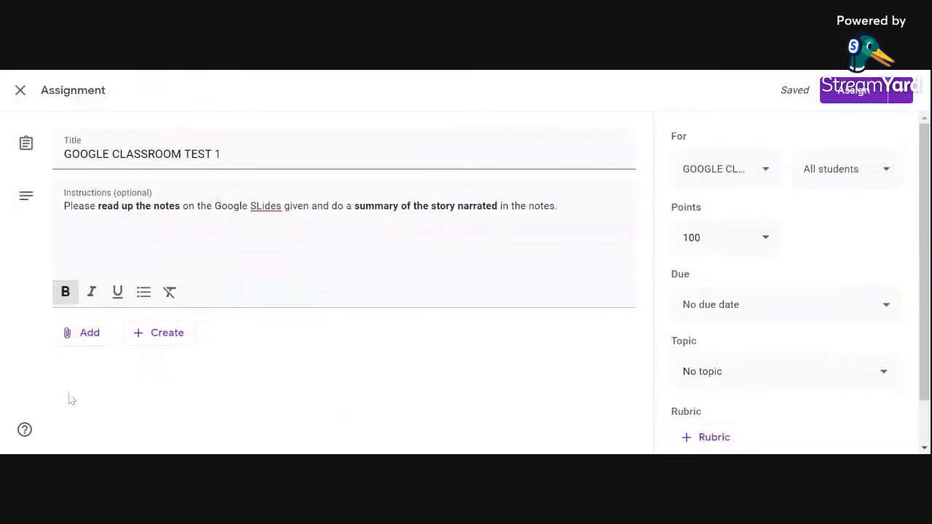
Step: Review the File attachment option and its Recent, Upload, My Drive and Shared drives sources, leaving without selecting a file
{"action": "left_click", "coordinate": [76, 338]}
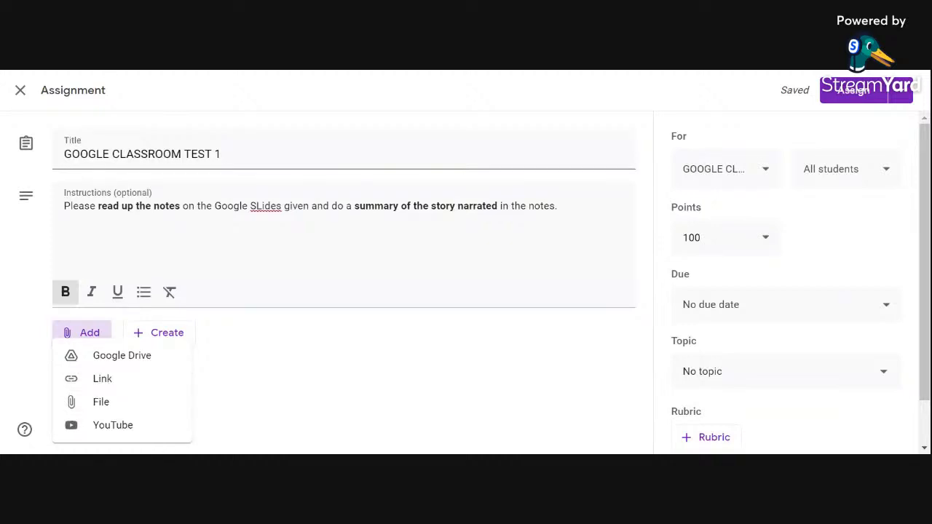
{"action": "left_click", "coordinate": [103, 409]}
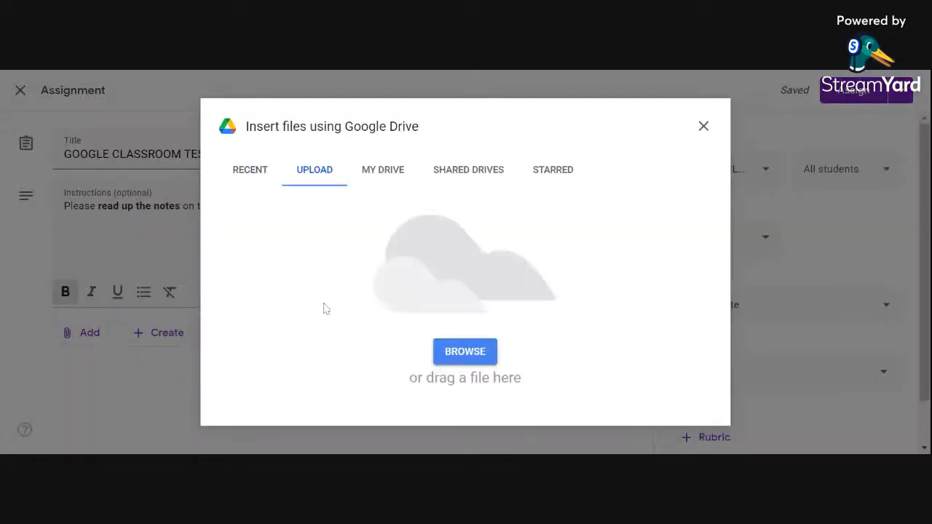
{"action": "left_click", "coordinate": [237, 175]}
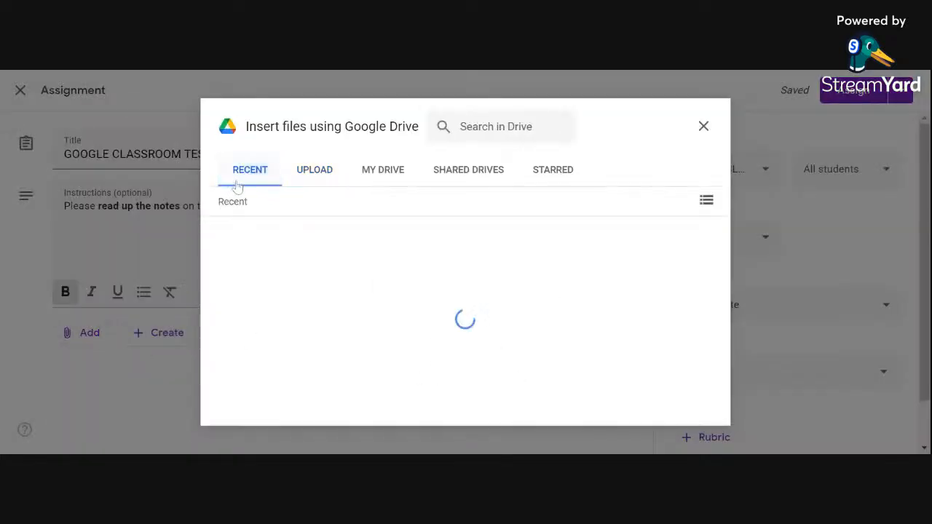
{"action": "scroll", "coordinate": [407, 320], "scroll_direction": "down", "scroll_amount": 4}
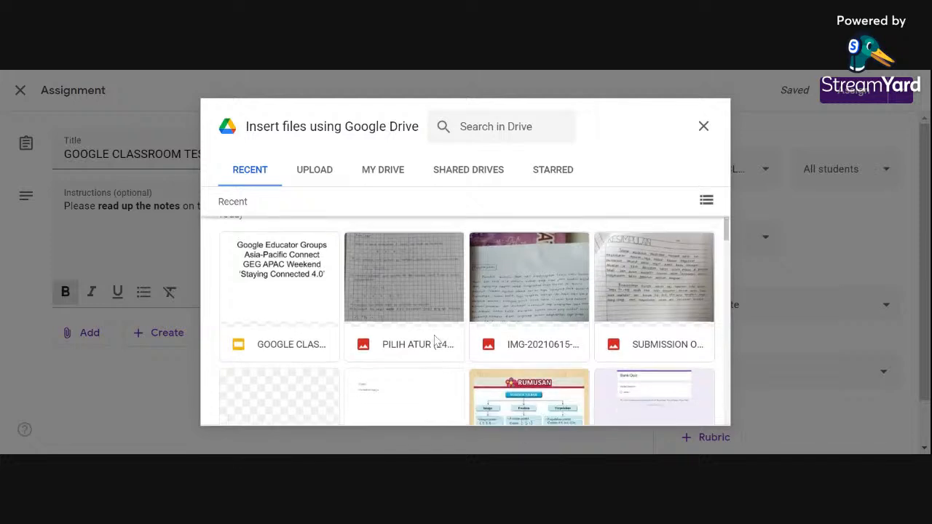
{"action": "scroll", "coordinate": [426, 339], "scroll_direction": "up", "scroll_amount": 4}
{"action": "left_click", "coordinate": [314, 173]}
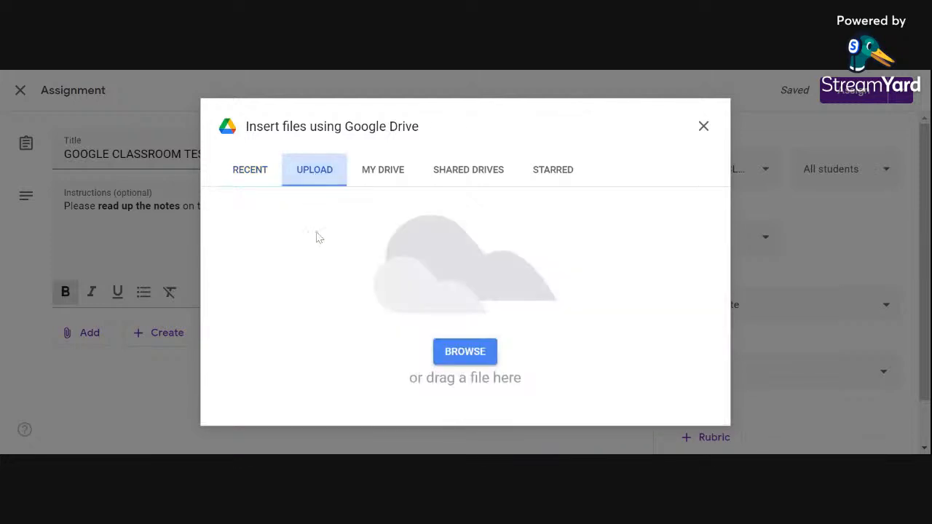
{"action": "left_click", "coordinate": [378, 170]}
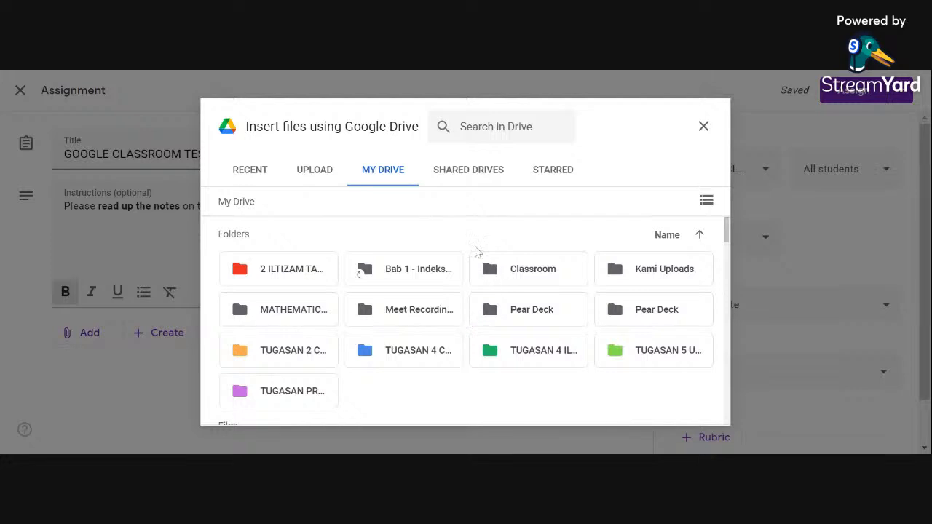
{"action": "left_click", "coordinate": [464, 168]}
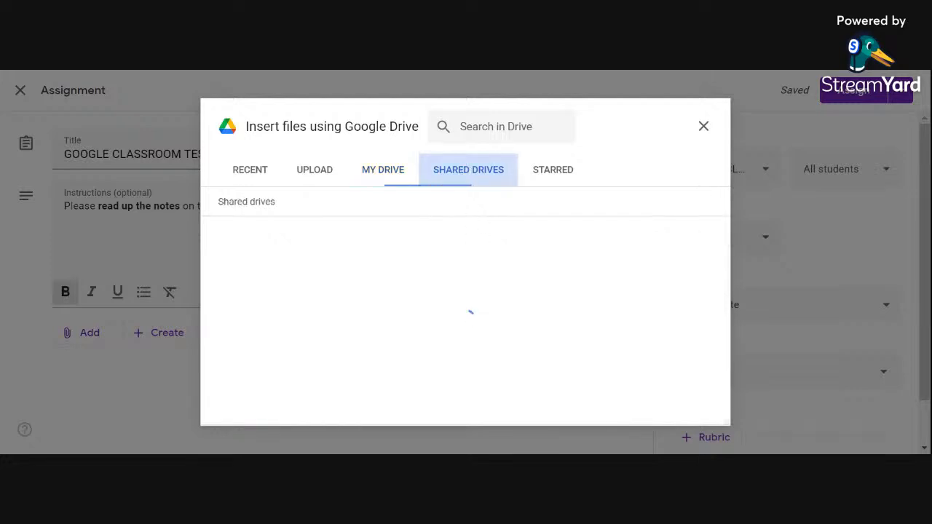
{"action": "left_click", "coordinate": [705, 127]}
Step: Start adding a YouTube video to the assignment and search for "Digital classroom tools"
{"action": "left_click", "coordinate": [81, 333]}
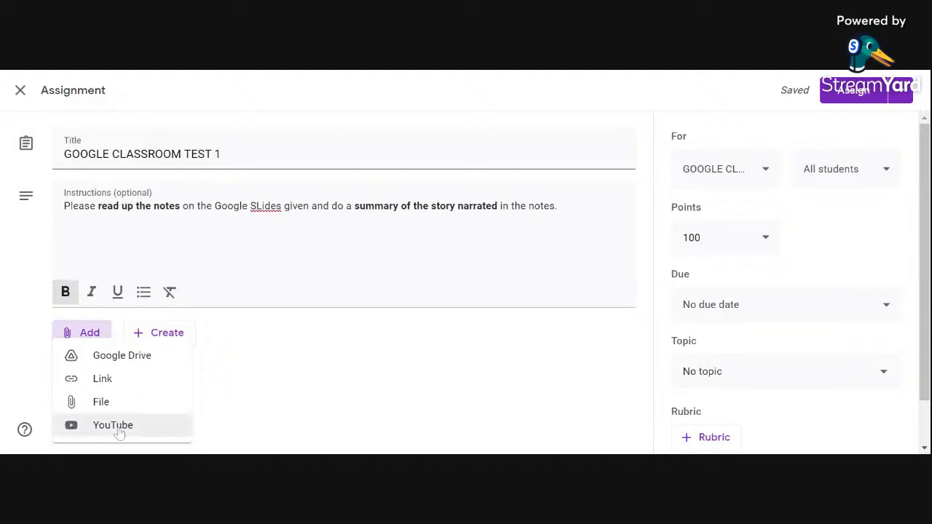
{"action": "left_click", "coordinate": [116, 426]}
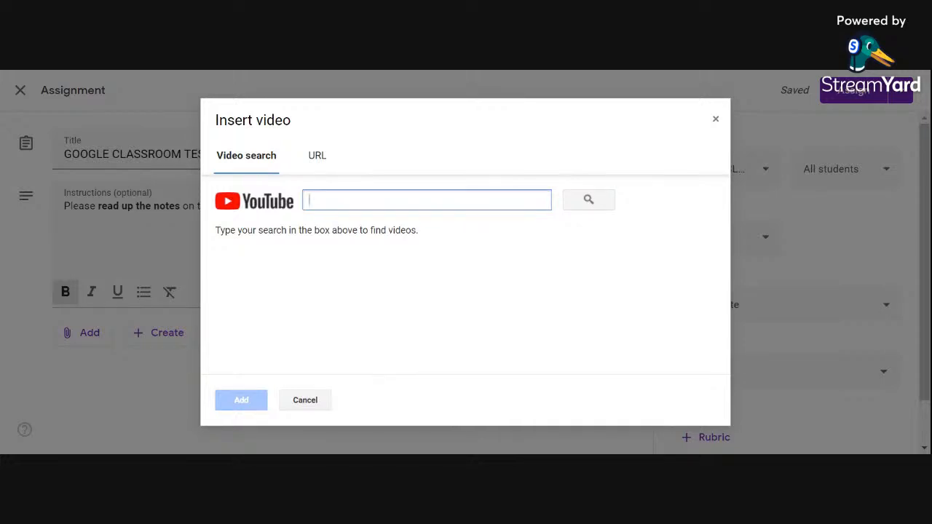
{"action": "type", "text": "Digi"}
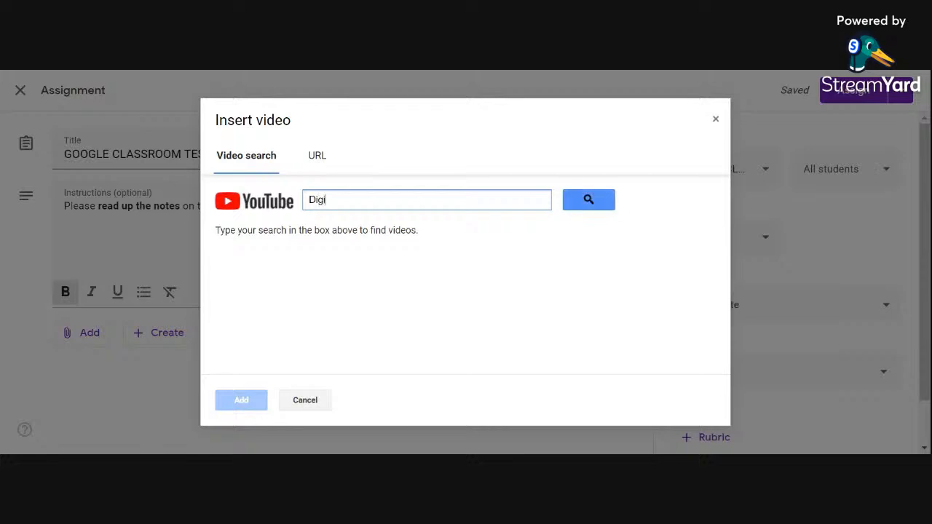
{"action": "type", "text": "tal classroom toolds"}
{"action": "key", "text": "Return"}
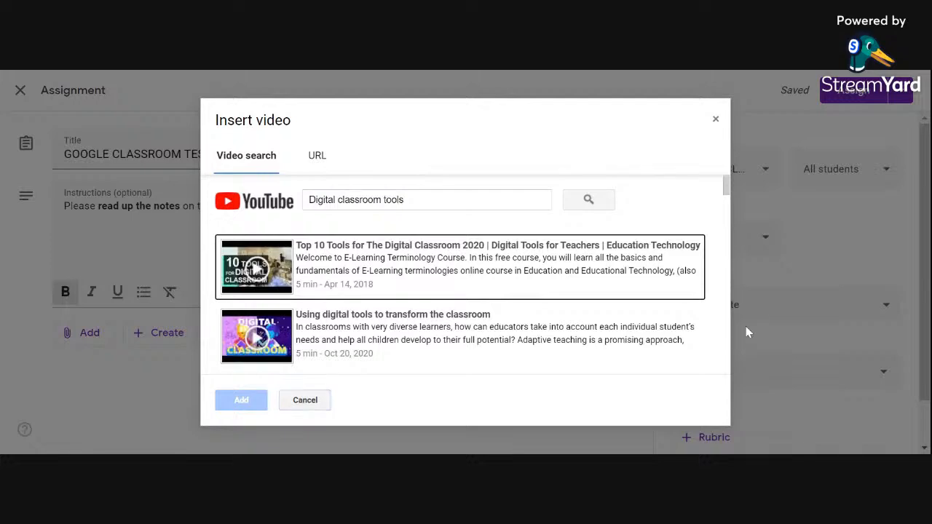
Step: Browse the YouTube search results for a video on digital classroom tools suitable for the assignment
{"action": "scroll", "coordinate": [455, 311], "scroll_direction": "down", "scroll_amount": 3}
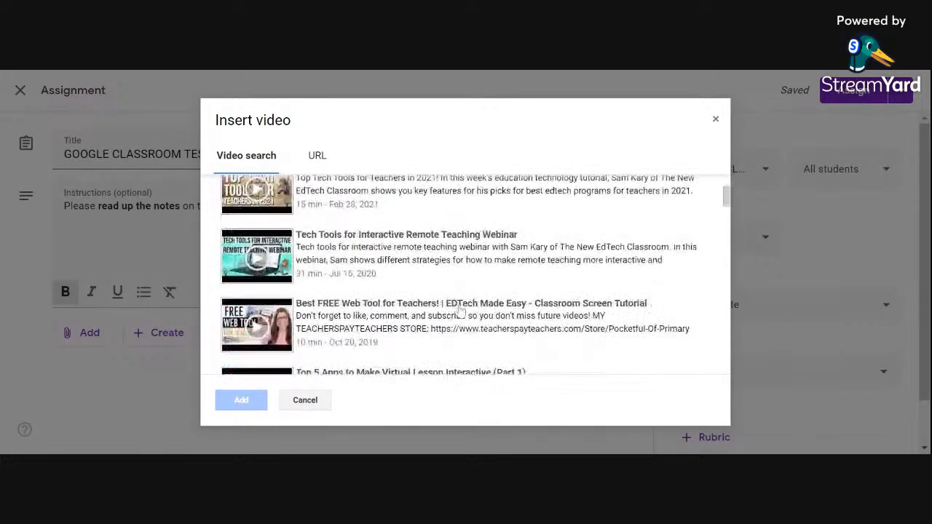
{"action": "scroll", "coordinate": [461, 311], "scroll_direction": "down", "scroll_amount": 2}
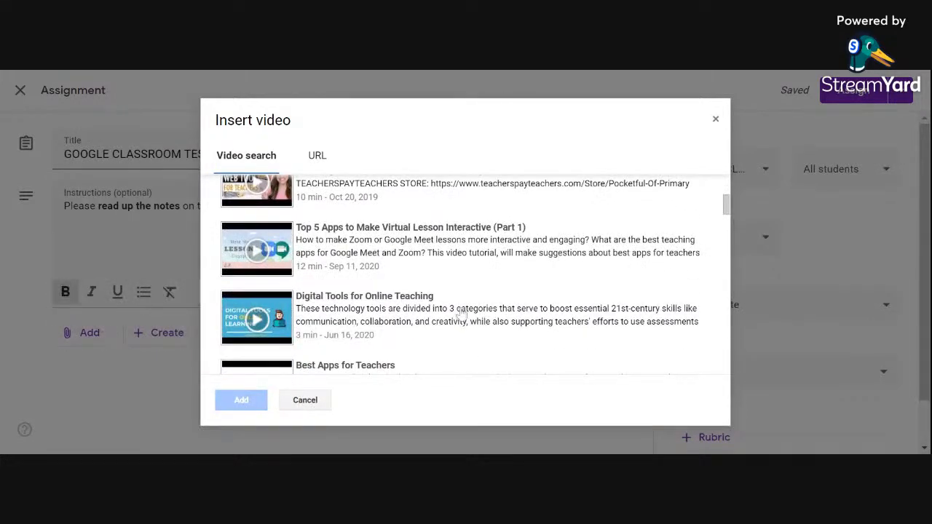
{"action": "scroll", "coordinate": [460, 312], "scroll_direction": "down", "scroll_amount": 8}
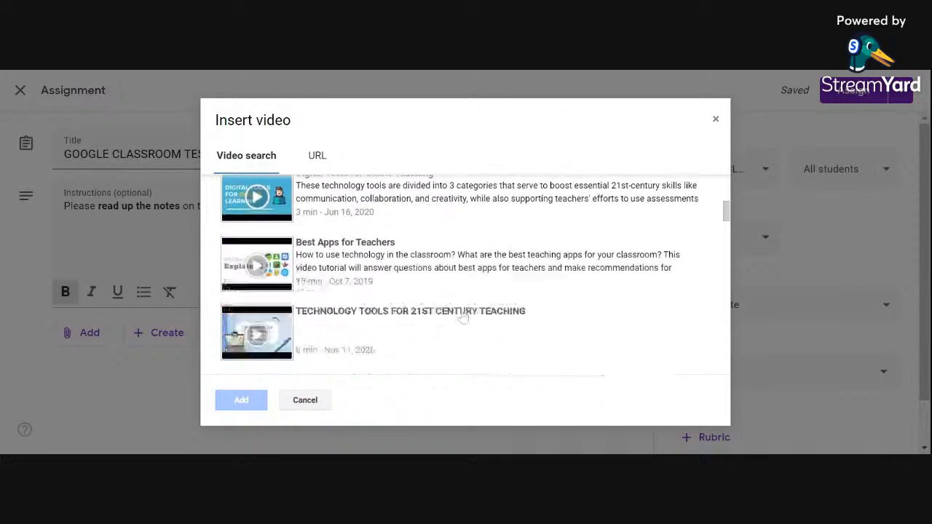
{"action": "scroll", "coordinate": [457, 322], "scroll_direction": "down", "scroll_amount": 1}
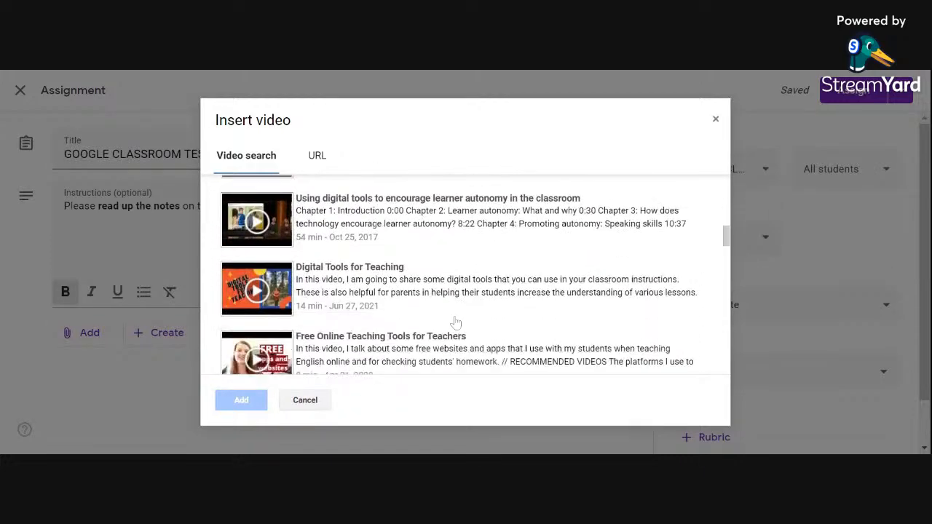
{"action": "scroll", "coordinate": [457, 321], "scroll_direction": "up", "scroll_amount": 2}
{"action": "scroll", "coordinate": [456, 326], "scroll_direction": "down", "scroll_amount": 1}
{"action": "scroll", "coordinate": [455, 326], "scroll_direction": "down", "scroll_amount": 2}
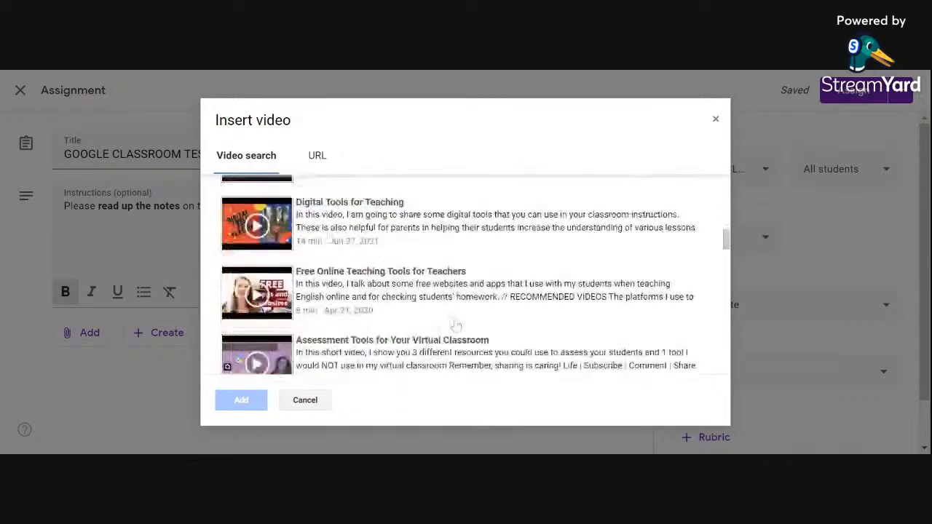
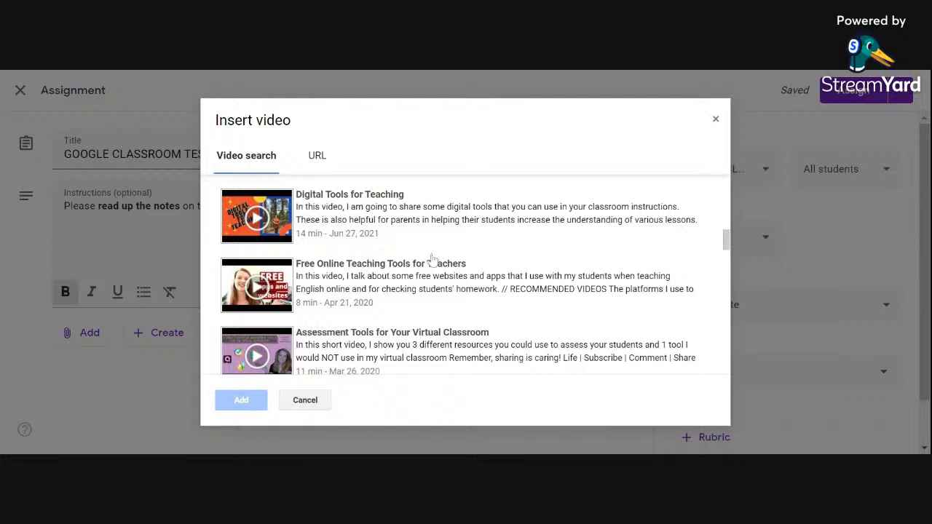
Step: Find the YouTube video "TECHNOLOGY TOOLS FOR 21ST CENTURY TEACHING" among the search results and attach it to the assignment
{"action": "scroll", "coordinate": [401, 297], "scroll_direction": "down", "scroll_amount": 1}
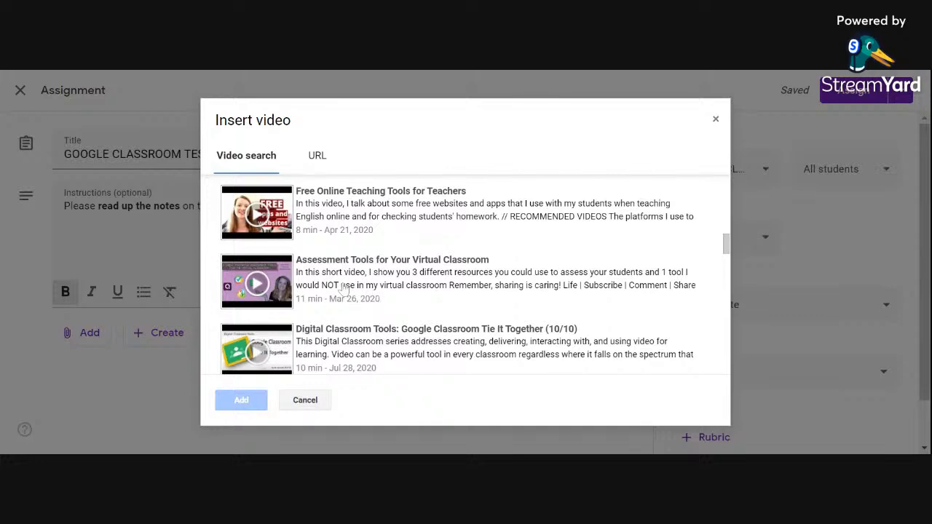
{"action": "scroll", "coordinate": [465, 297], "scroll_direction": "up", "scroll_amount": 5}
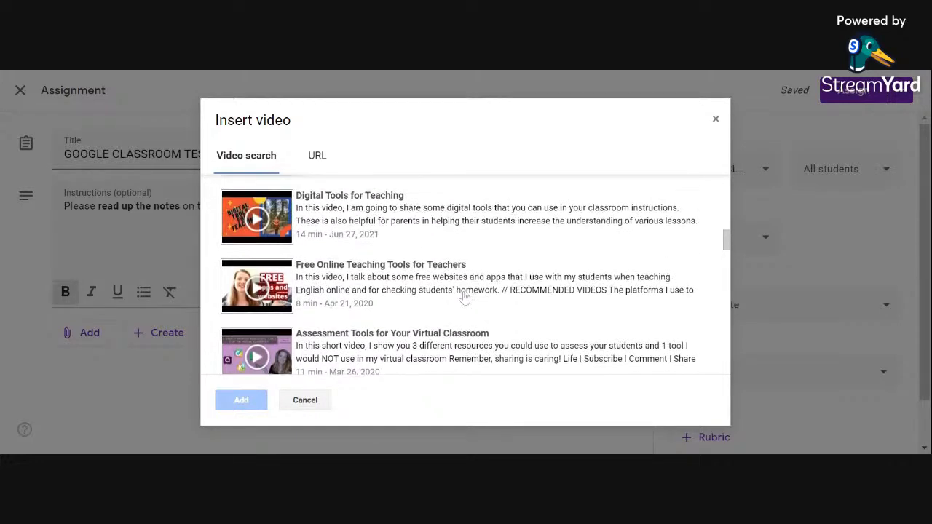
{"action": "scroll", "coordinate": [465, 294], "scroll_direction": "down", "scroll_amount": 11}
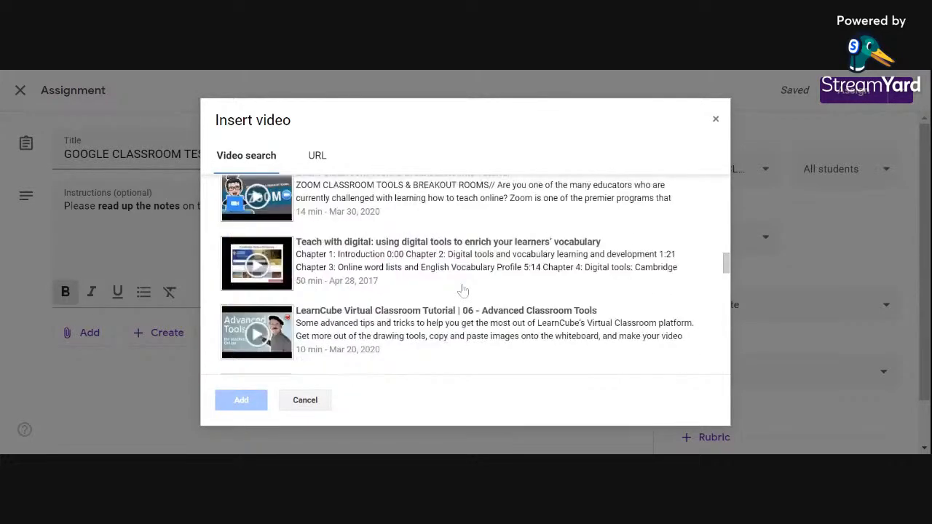
{"action": "scroll", "coordinate": [463, 291], "scroll_direction": "down", "scroll_amount": 1}
{"action": "scroll", "coordinate": [461, 289], "scroll_direction": "up", "scroll_amount": 5}
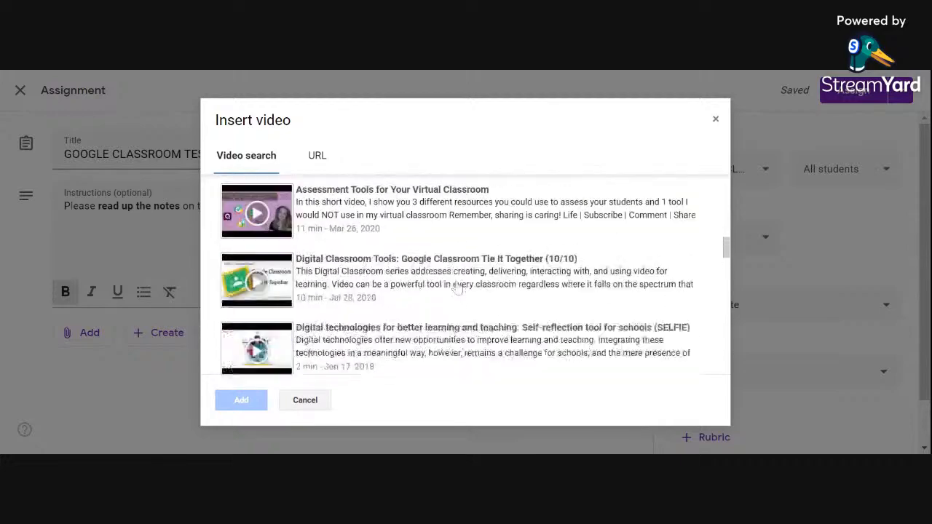
{"action": "scroll", "coordinate": [454, 284], "scroll_direction": "up", "scroll_amount": 2}
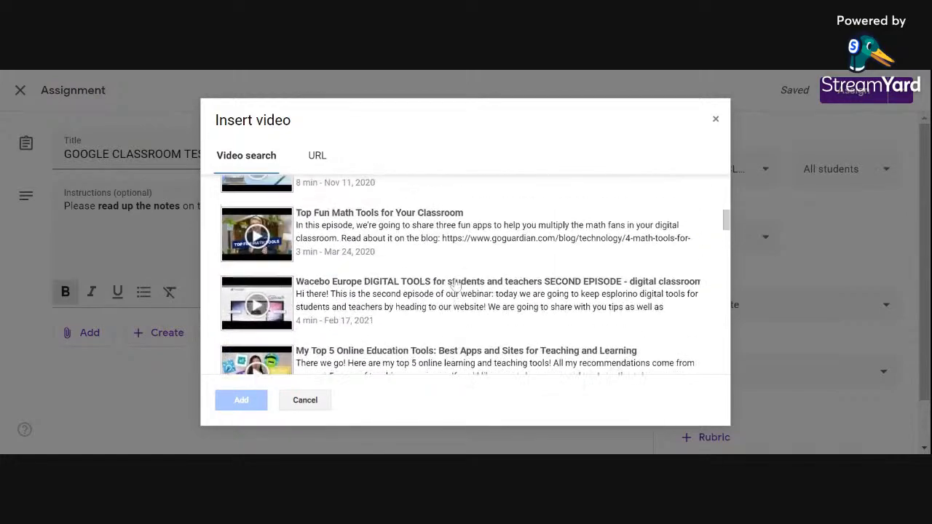
{"action": "scroll", "coordinate": [455, 284], "scroll_direction": "up", "scroll_amount": 3}
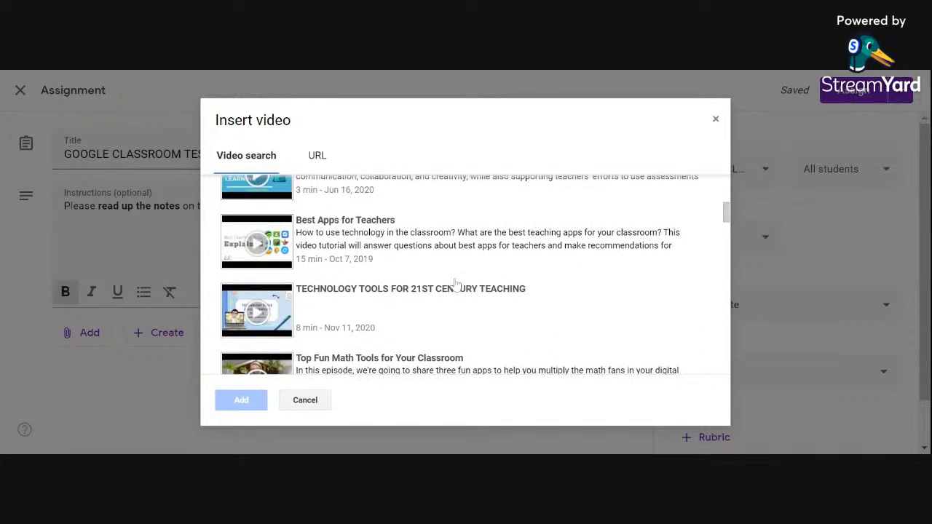
{"action": "scroll", "coordinate": [458, 284], "scroll_direction": "down", "scroll_amount": 10}
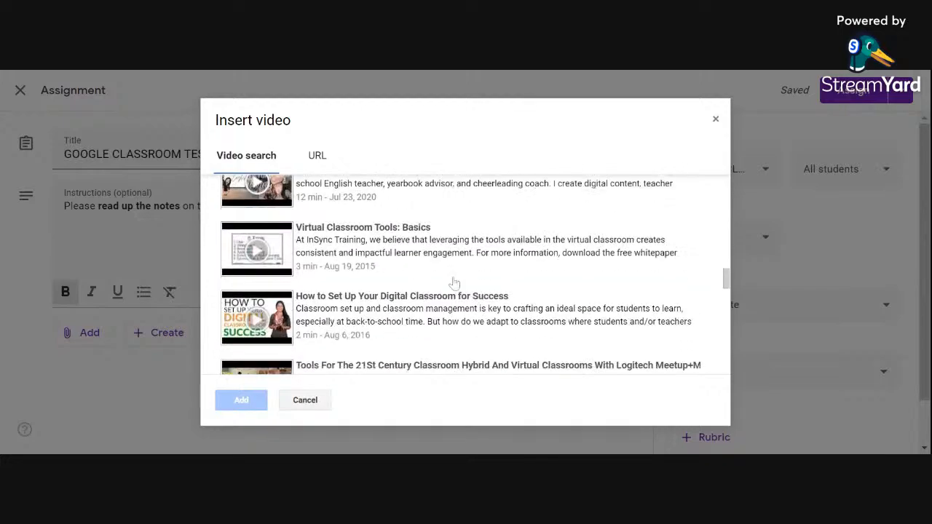
{"action": "scroll", "coordinate": [454, 282], "scroll_direction": "down", "scroll_amount": 5}
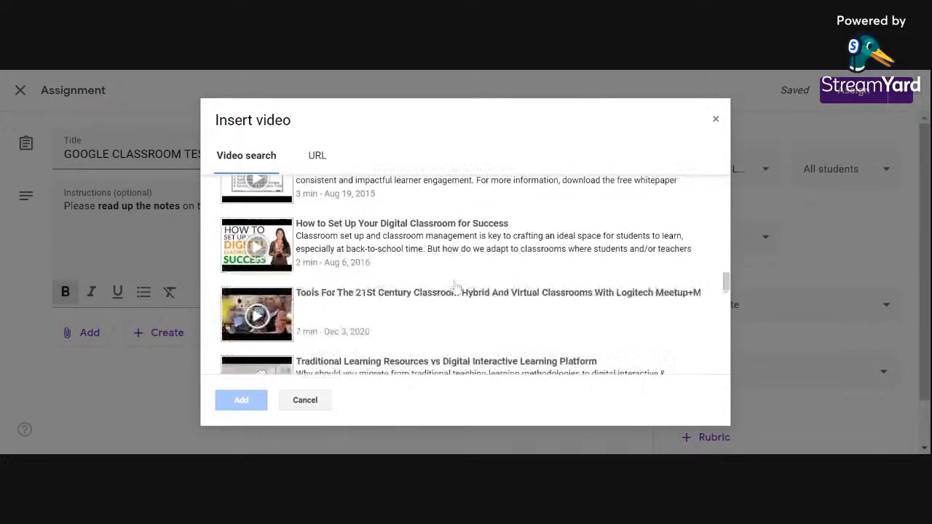
{"action": "scroll", "coordinate": [457, 290], "scroll_direction": "up", "scroll_amount": 10}
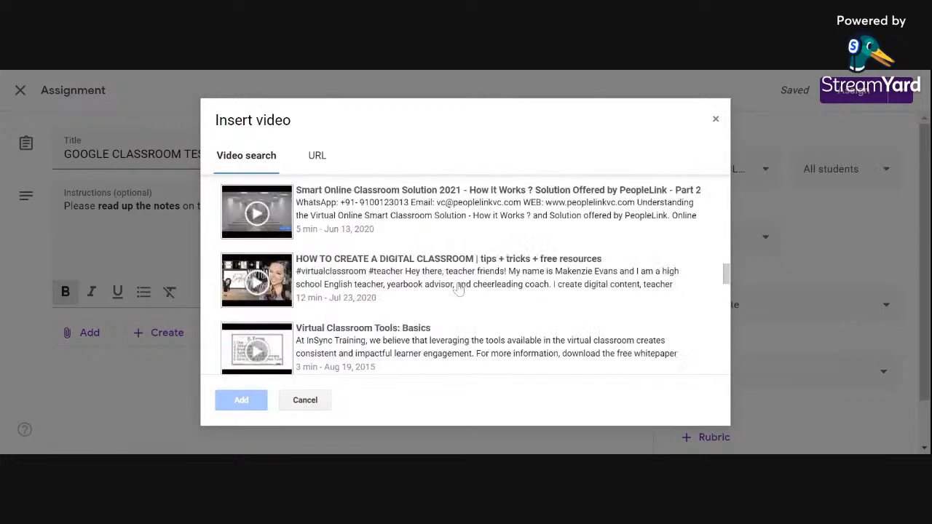
{"action": "scroll", "coordinate": [455, 285], "scroll_direction": "up", "scroll_amount": 6}
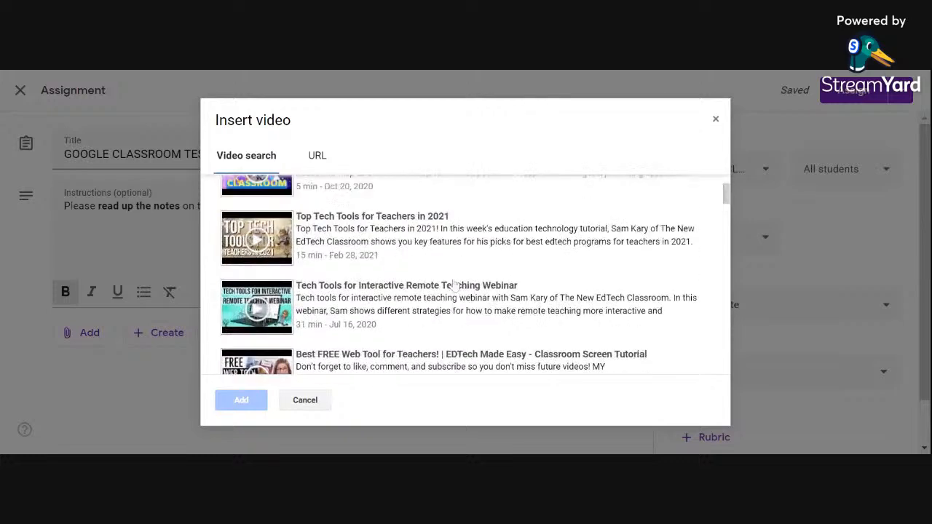
{"action": "scroll", "coordinate": [455, 284], "scroll_direction": "down", "scroll_amount": 7}
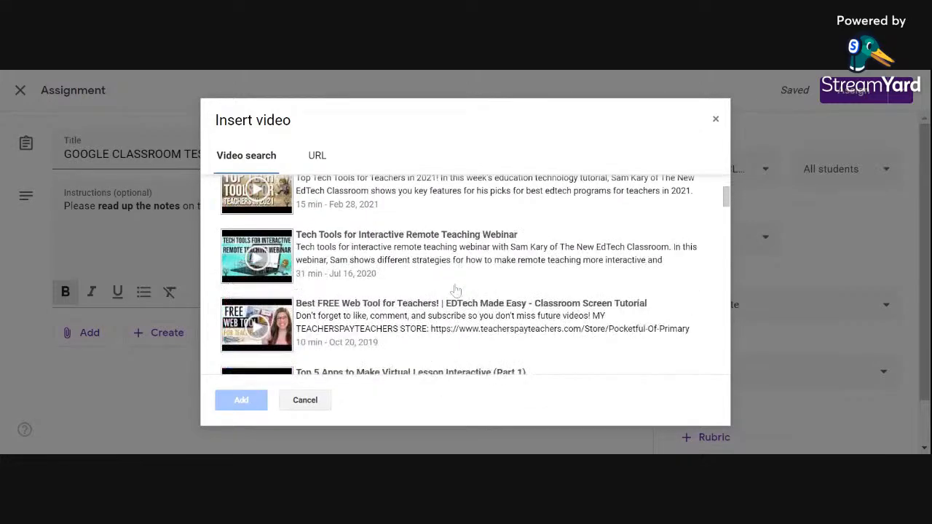
{"action": "scroll", "coordinate": [457, 293], "scroll_direction": "down", "scroll_amount": 3}
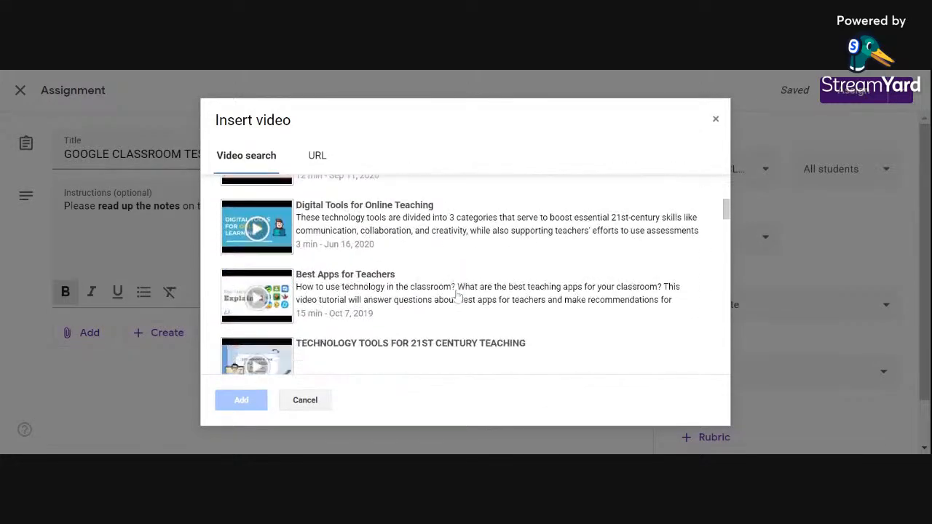
{"action": "scroll", "coordinate": [456, 293], "scroll_direction": "up", "scroll_amount": 1}
{"action": "scroll", "coordinate": [456, 293], "scroll_direction": "down", "scroll_amount": 1}
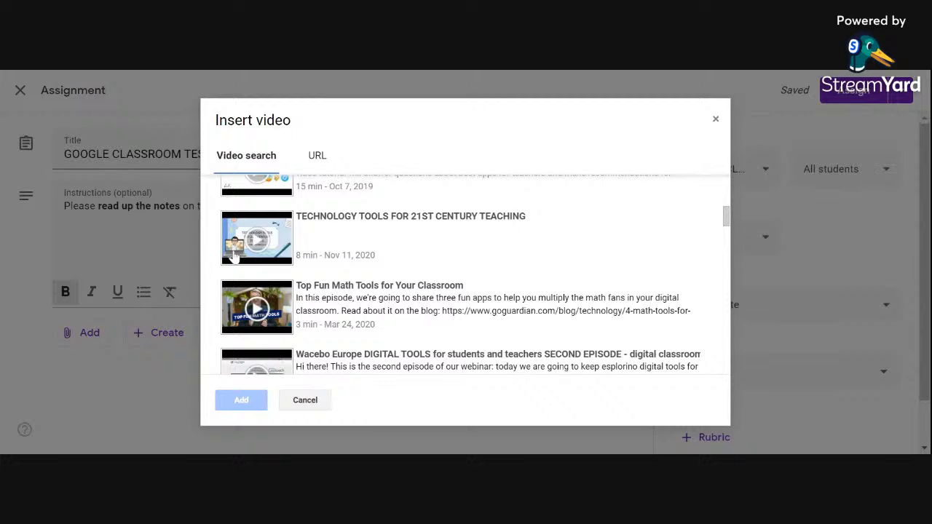
{"action": "left_click", "coordinate": [259, 248]}
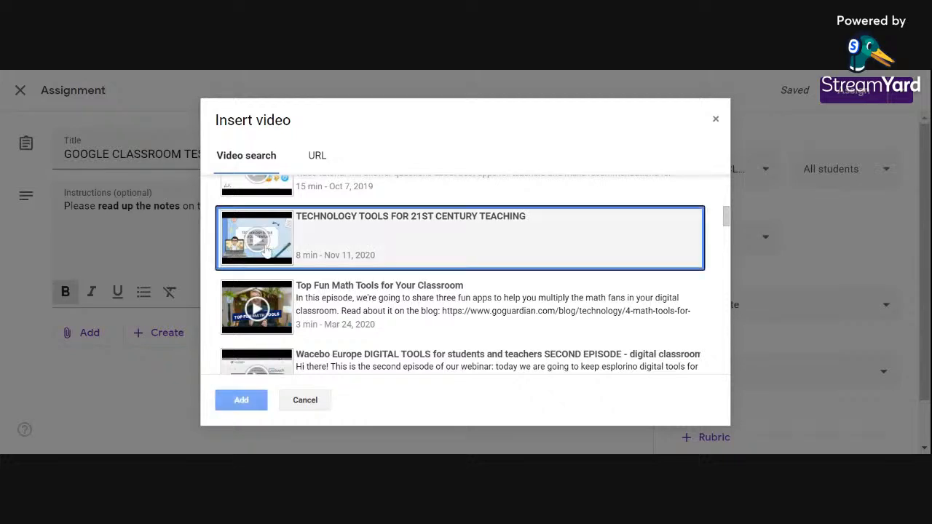
{"action": "left_click", "coordinate": [241, 400]}
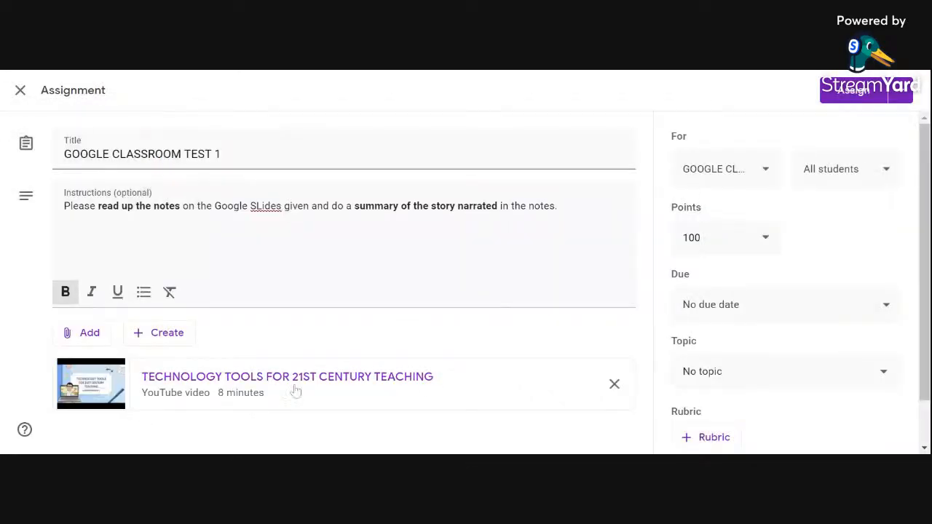
Step: Look at the option for adding a YouTube video by URL, leaving without inserting another video
{"action": "scroll", "coordinate": [349, 418], "scroll_direction": "down", "scroll_amount": 1}
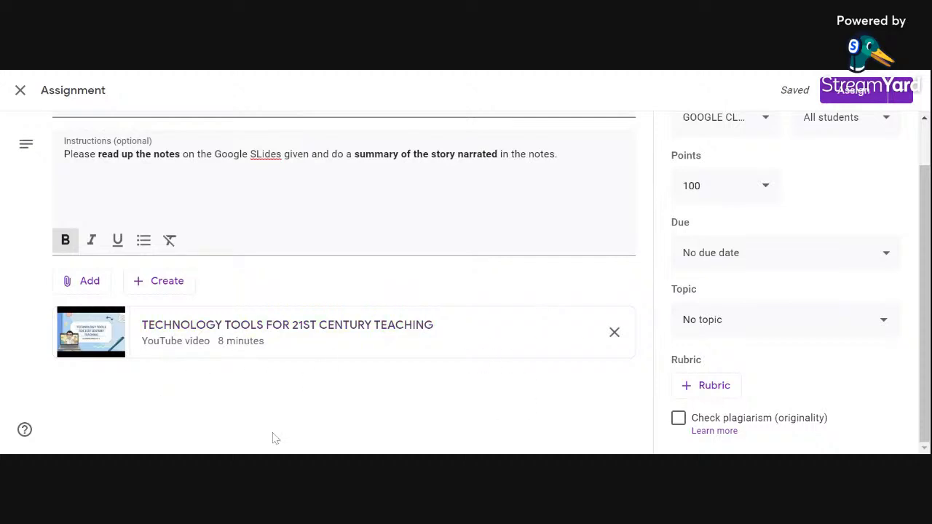
{"action": "left_click", "coordinate": [88, 289]}
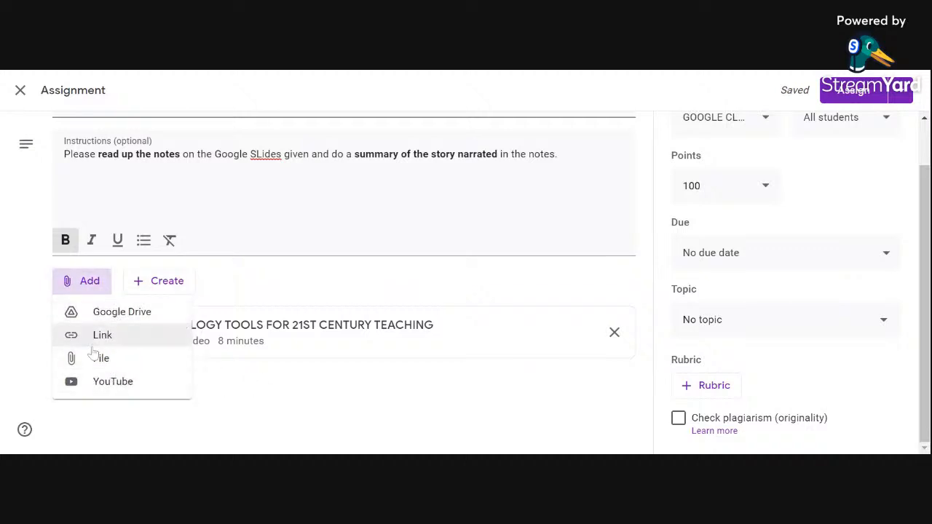
{"action": "left_click", "coordinate": [133, 384]}
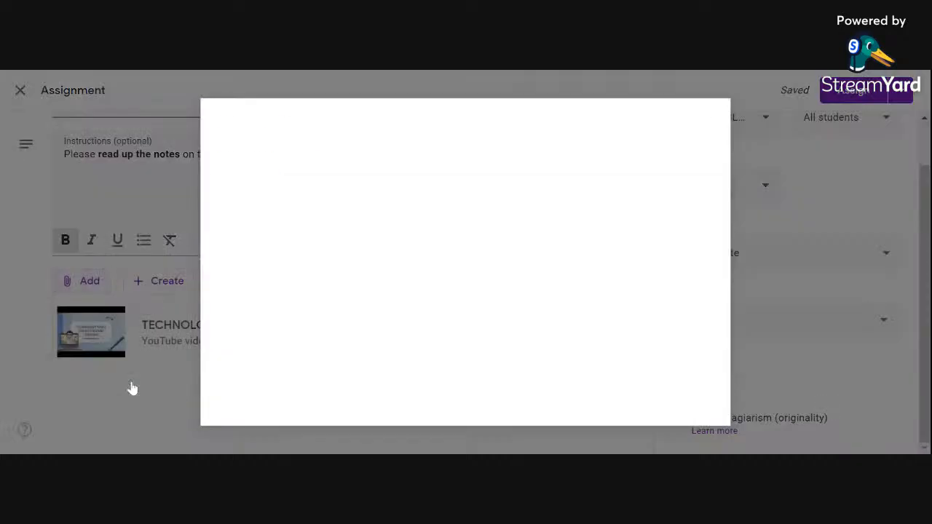
{"action": "left_click", "coordinate": [317, 164]}
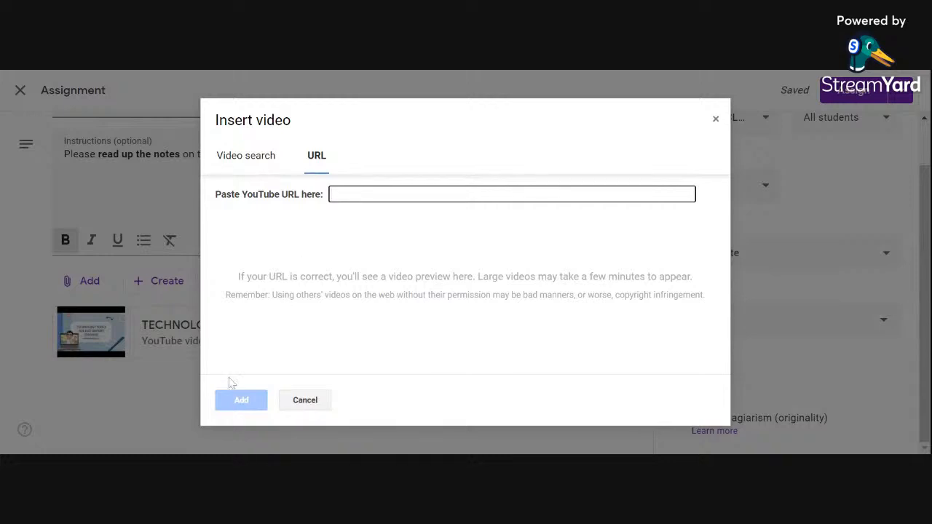
{"action": "left_click", "coordinate": [307, 406]}
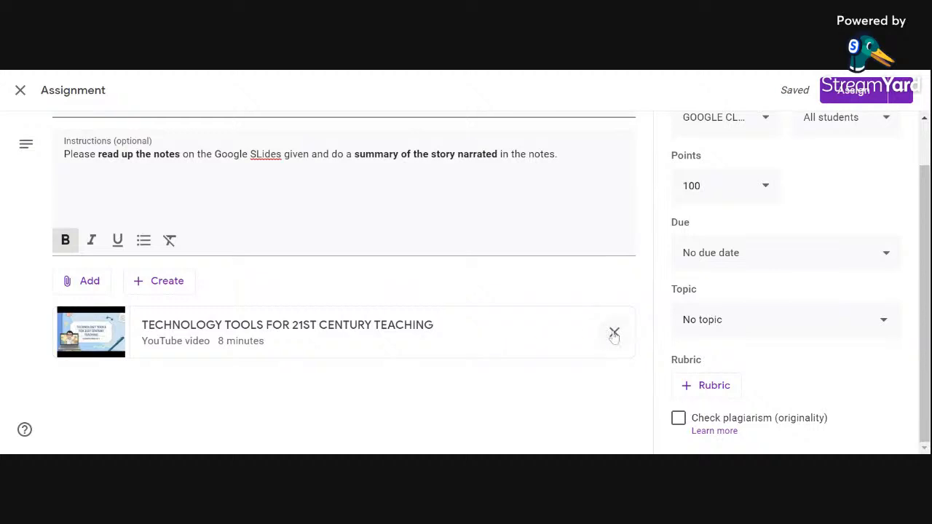
Step: Review the student selection, keep it at all students, and assign GOOGLE CLASSROOM TEST 1 to the class
{"action": "scroll", "coordinate": [577, 305], "scroll_direction": "up", "scroll_amount": 2}
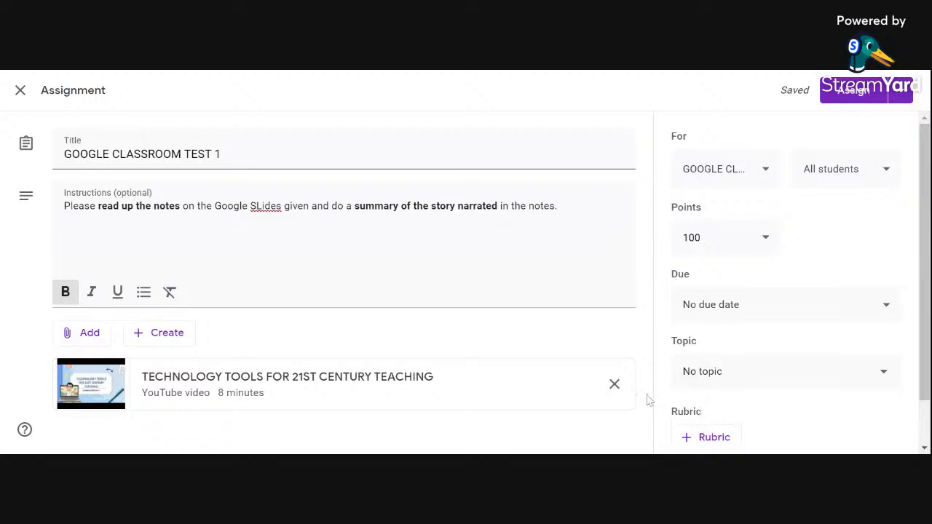
{"action": "left_click", "coordinate": [886, 175]}
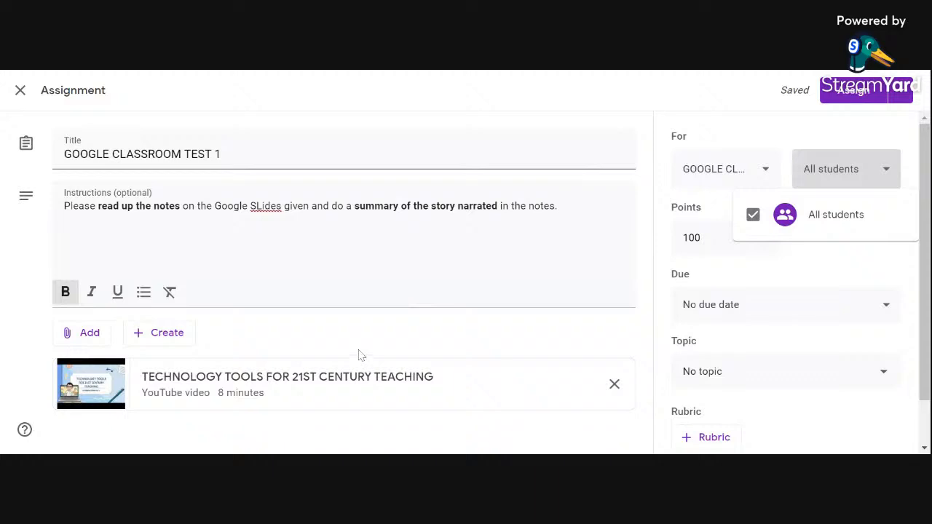
{"action": "left_click", "coordinate": [848, 100]}
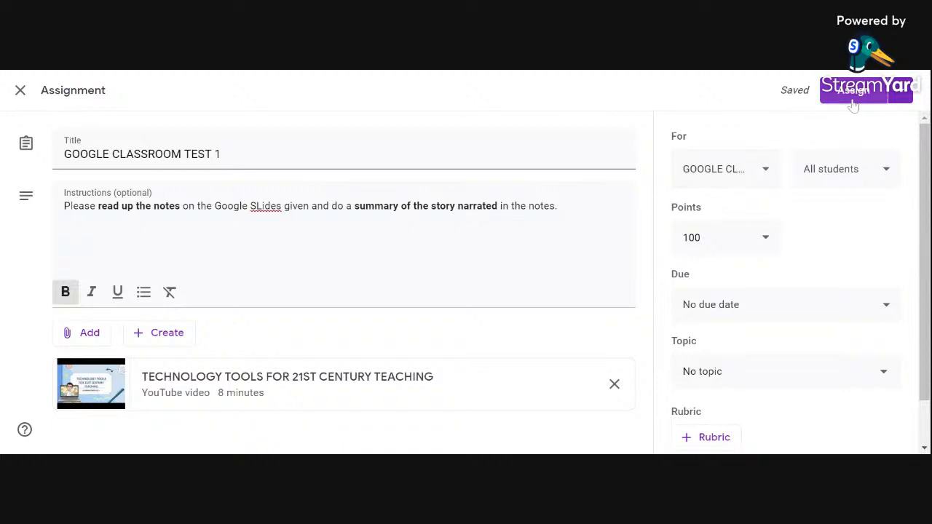
{"action": "left_click", "coordinate": [853, 104]}
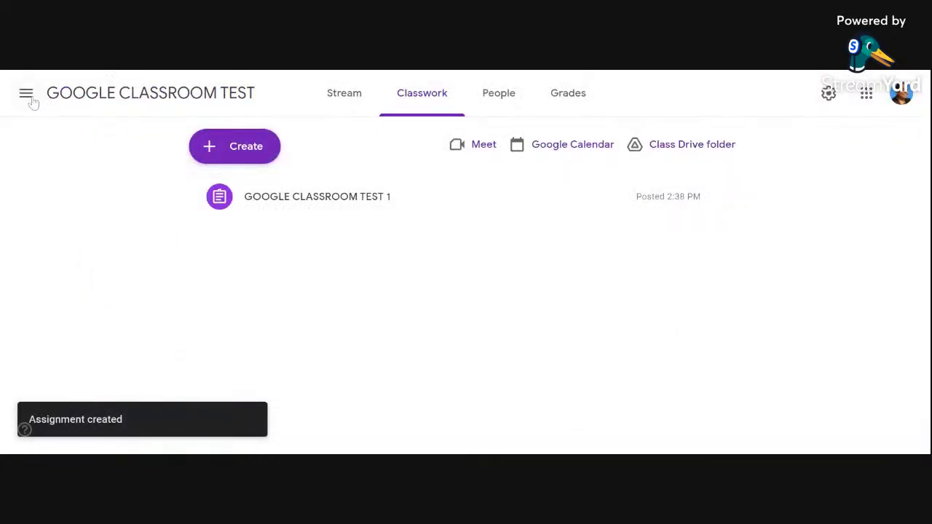
Step: Switch to the 5 UNGGUL 2021 class and open its classwork
{"action": "left_click", "coordinate": [29, 98]}
{"action": "scroll", "coordinate": [120, 371], "scroll_direction": "down", "scroll_amount": 2}
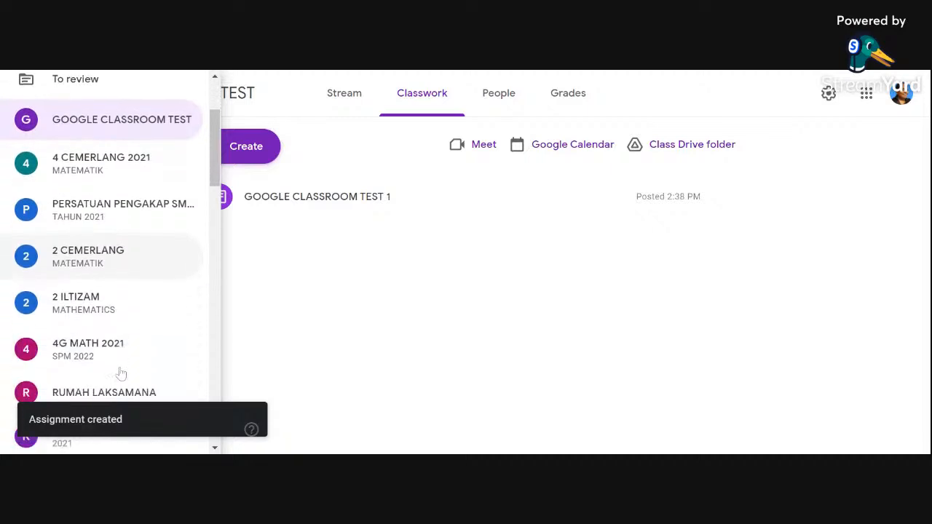
{"action": "scroll", "coordinate": [121, 373], "scroll_direction": "down", "scroll_amount": 4}
{"action": "left_click", "coordinate": [116, 327]}
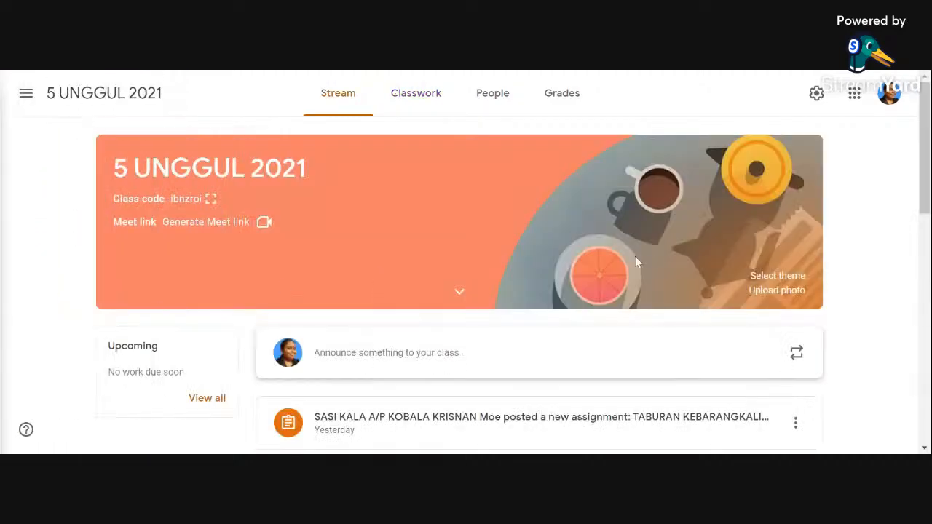
{"action": "left_click", "coordinate": [431, 96]}
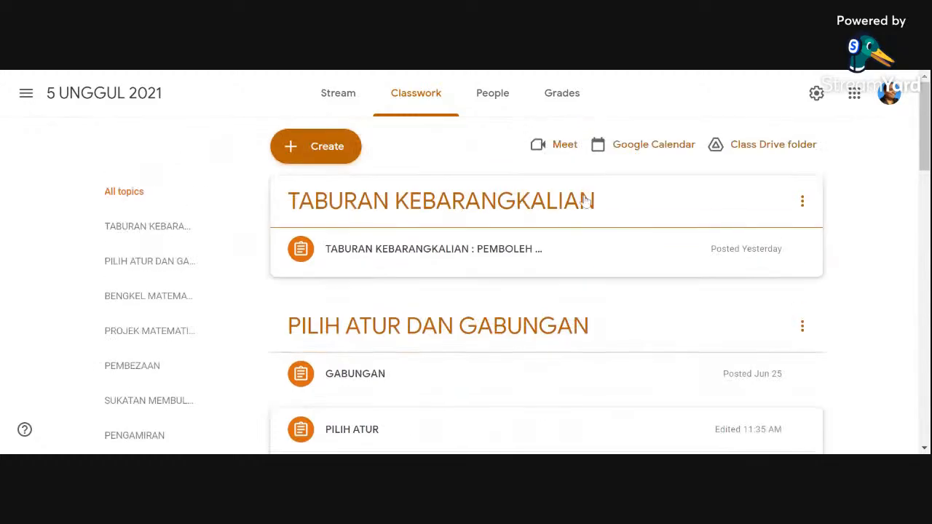
Step: Create a new assignment titled "GOOGLE CLASSROOM TEST" with the instructions "PLEASE READ....."
{"action": "left_click", "coordinate": [316, 146]}
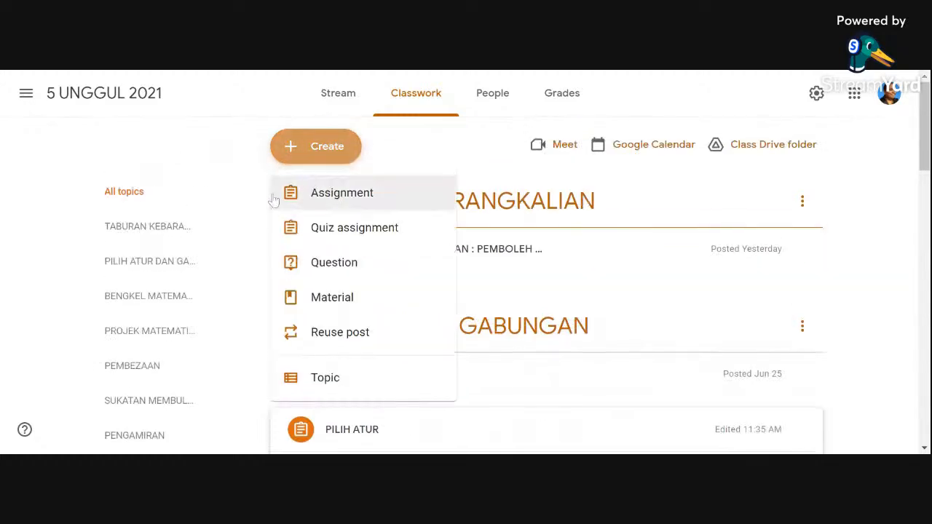
{"action": "left_click", "coordinate": [312, 193]}
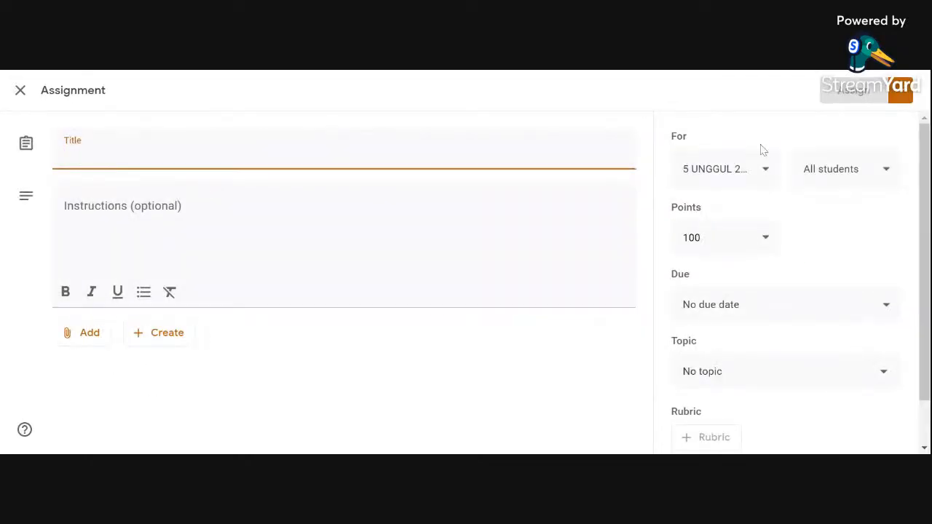
{"action": "type", "text": "GOOGLE S"}
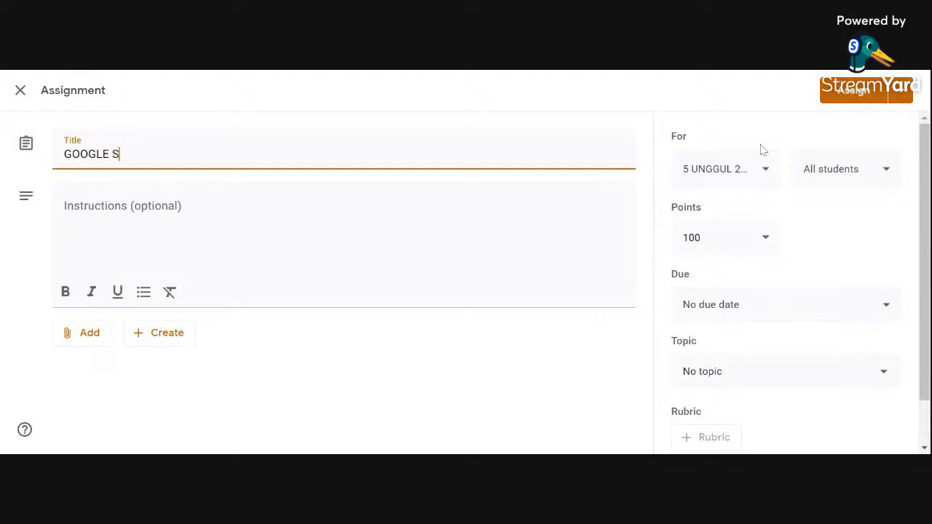
{"action": "key", "text": "BackSpace"}
{"action": "type", "text": "CLASSROOM TEST"}
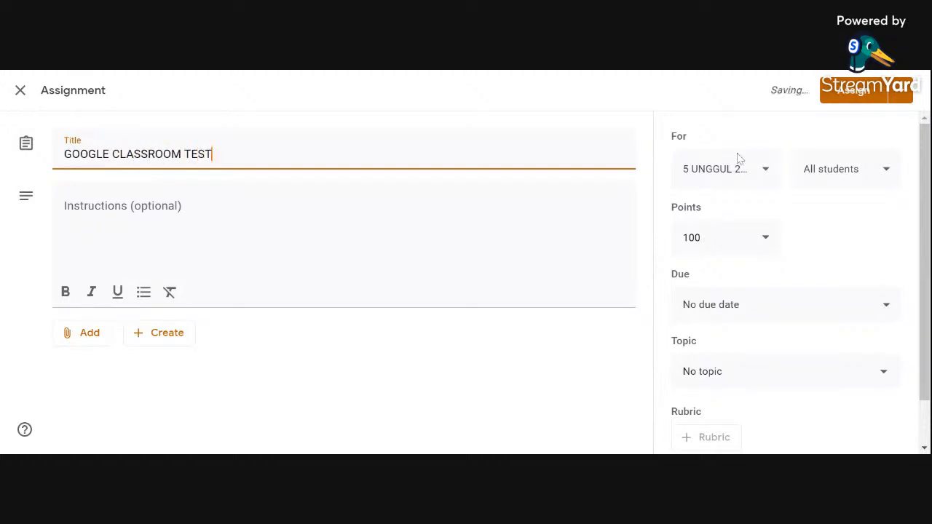
{"action": "left_click", "coordinate": [222, 234]}
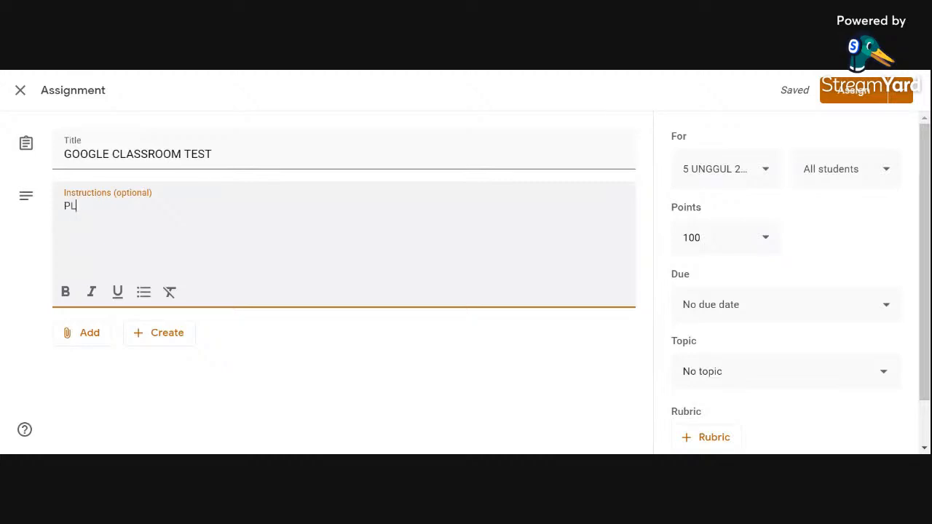
{"action": "type", "text": "E READ....."}
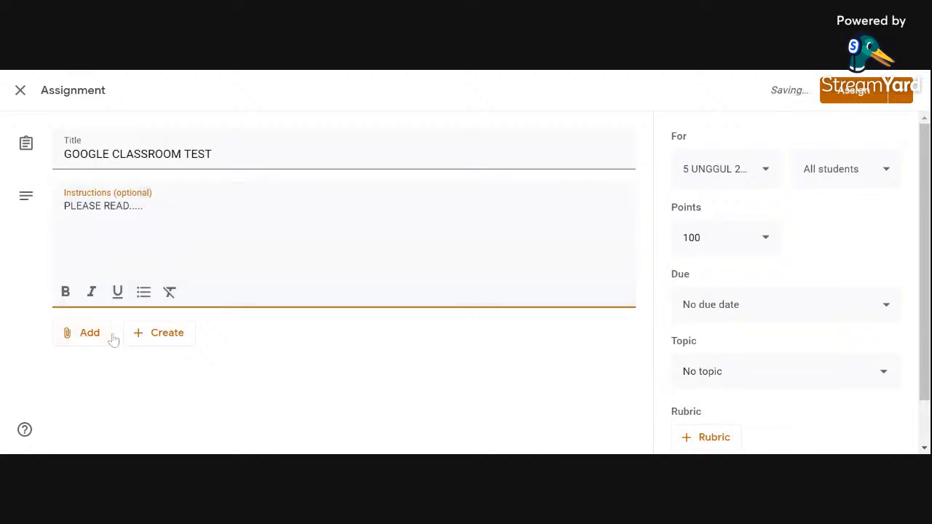
Step: Search YouTube for "DIGITAL CLASSROOM" and attach the video "Digital Classrooms" to the assignment
{"action": "left_click", "coordinate": [91, 342]}
{"action": "left_click", "coordinate": [109, 426]}
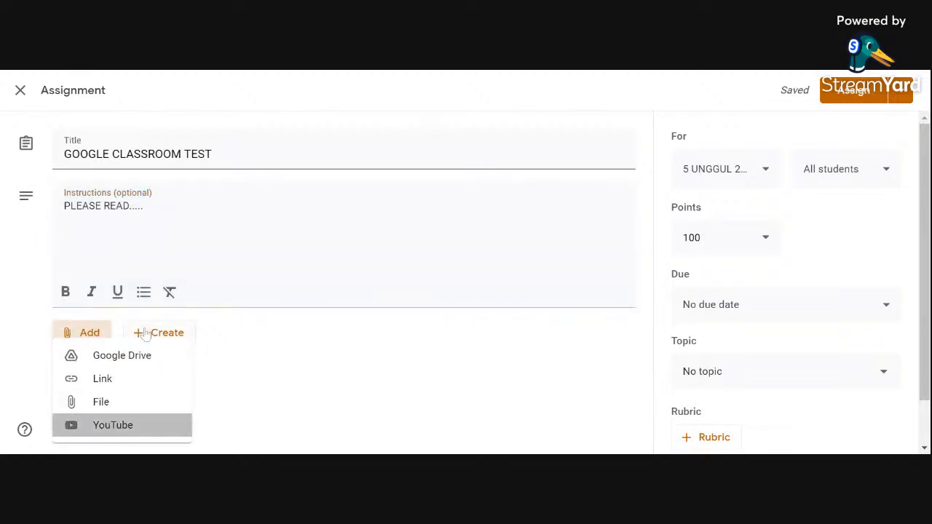
{"action": "type", "text": "DI"}
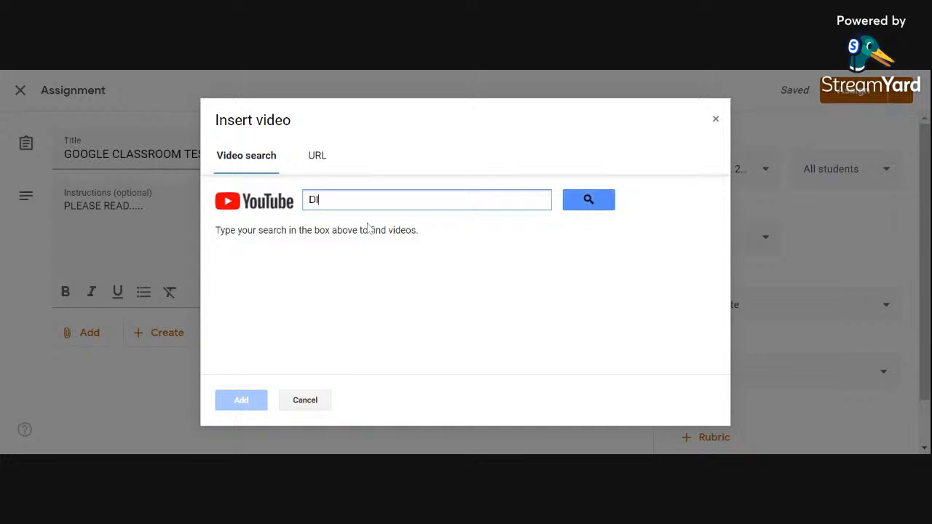
{"action": "type", "text": "GITAL CLASSROOM"}
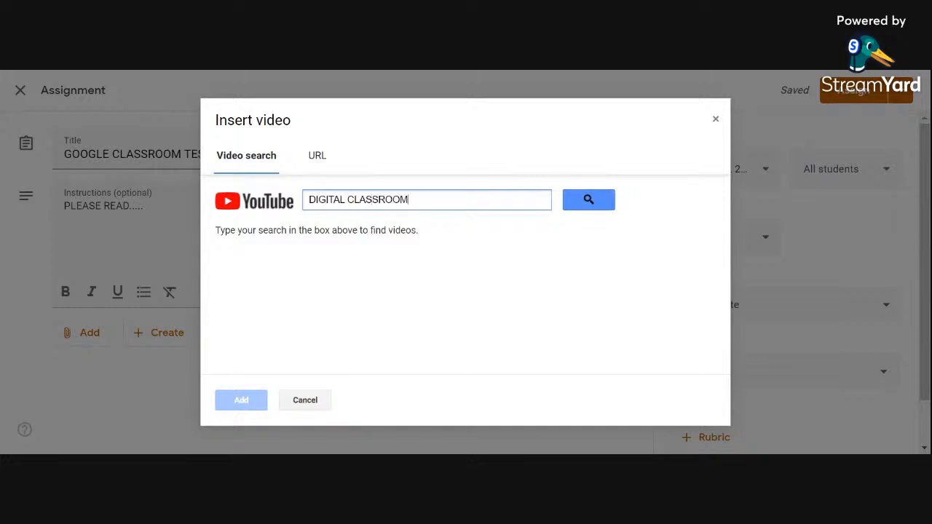
{"action": "key", "text": "Return"}
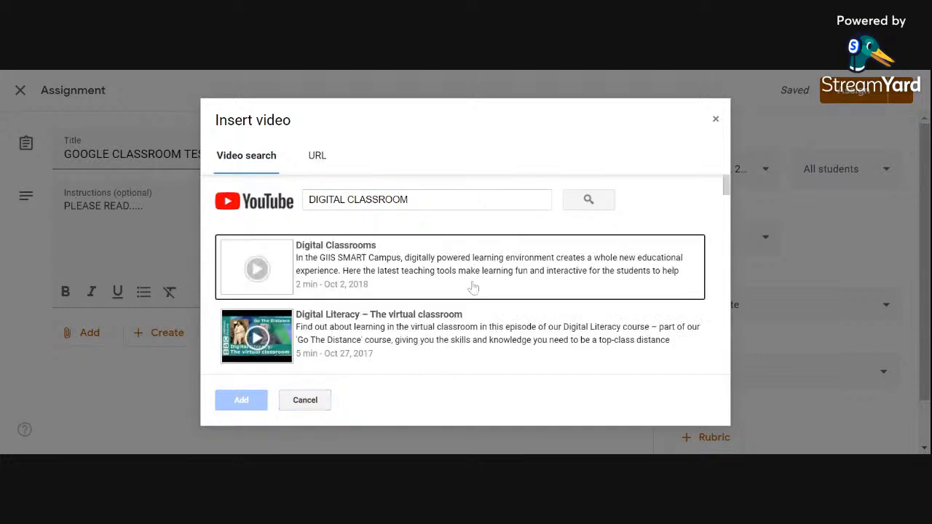
{"action": "left_click", "coordinate": [397, 277]}
{"action": "left_click", "coordinate": [255, 400]}
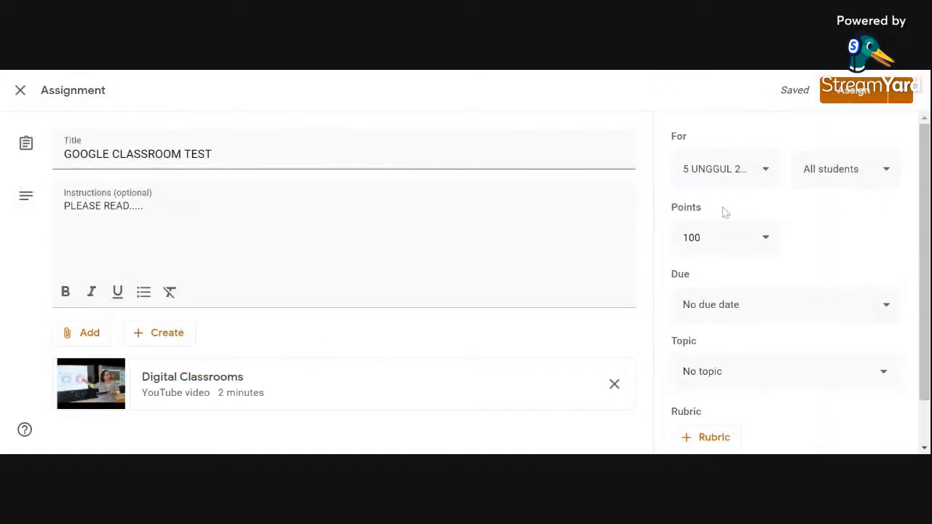
Step: Add the classes 5 Wawasan (Math is Fun), 5 GEMILANG, 5 ILTIZAM, 5 UNGGUL and 5 WAWASAN as further recipients of the assignment
{"action": "left_click", "coordinate": [763, 172]}
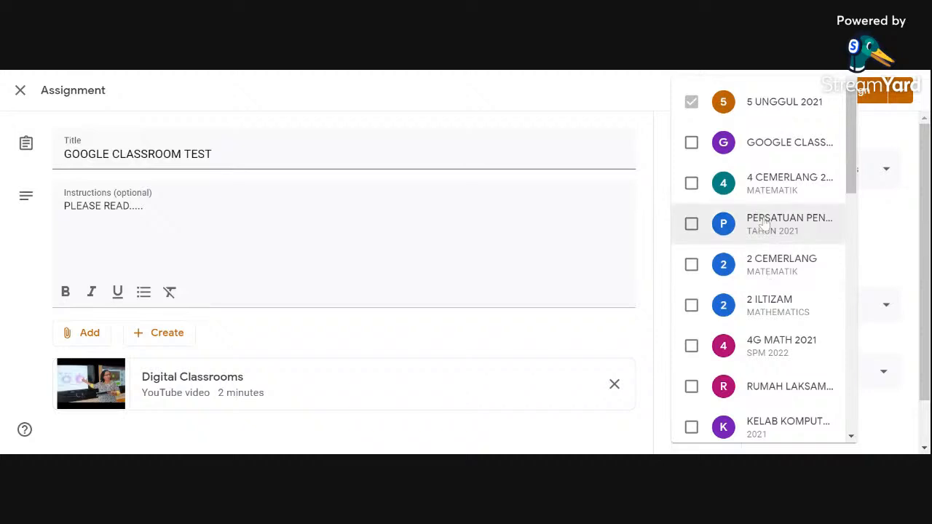
{"action": "scroll", "coordinate": [764, 223], "scroll_direction": "down", "scroll_amount": 6}
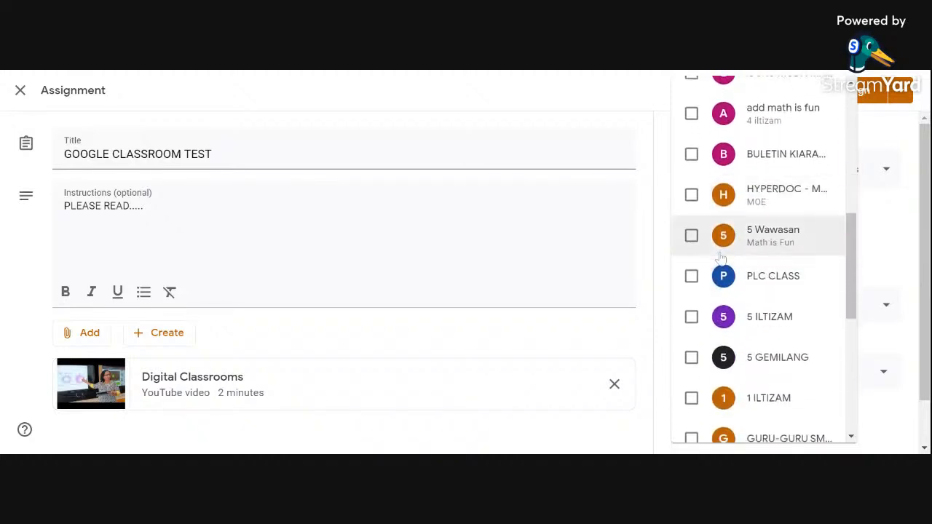
{"action": "left_click", "coordinate": [692, 236]}
{"action": "scroll", "coordinate": [755, 354], "scroll_direction": "down", "scroll_amount": 1}
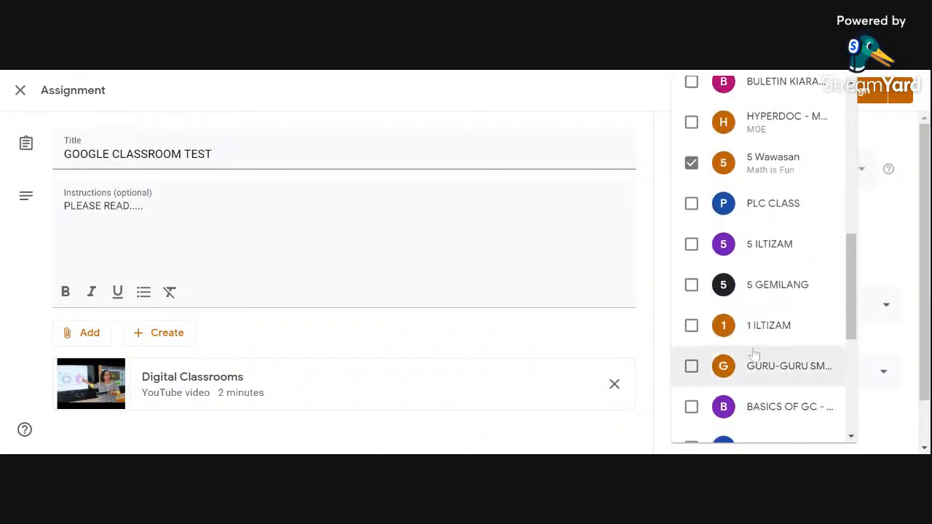
{"action": "left_click", "coordinate": [691, 285]}
{"action": "left_click", "coordinate": [691, 244]}
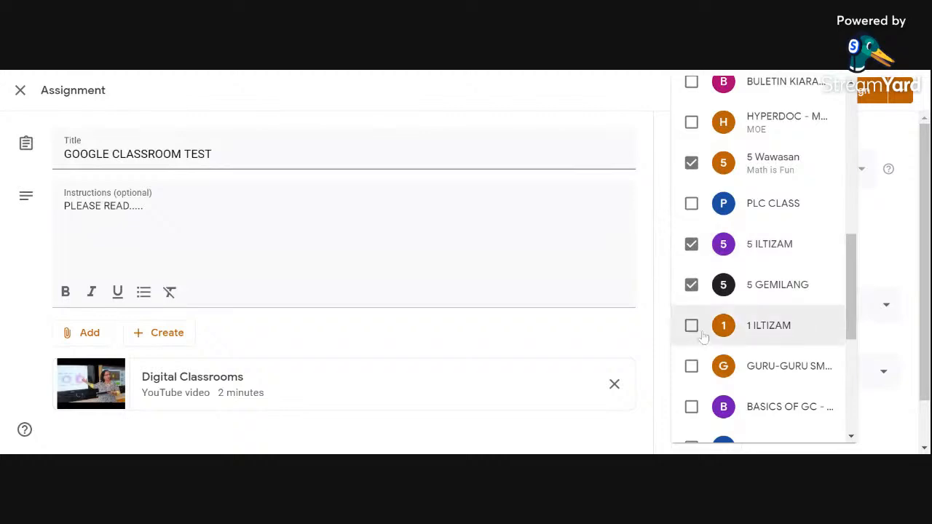
{"action": "scroll", "coordinate": [704, 337], "scroll_direction": "down", "scroll_amount": 3}
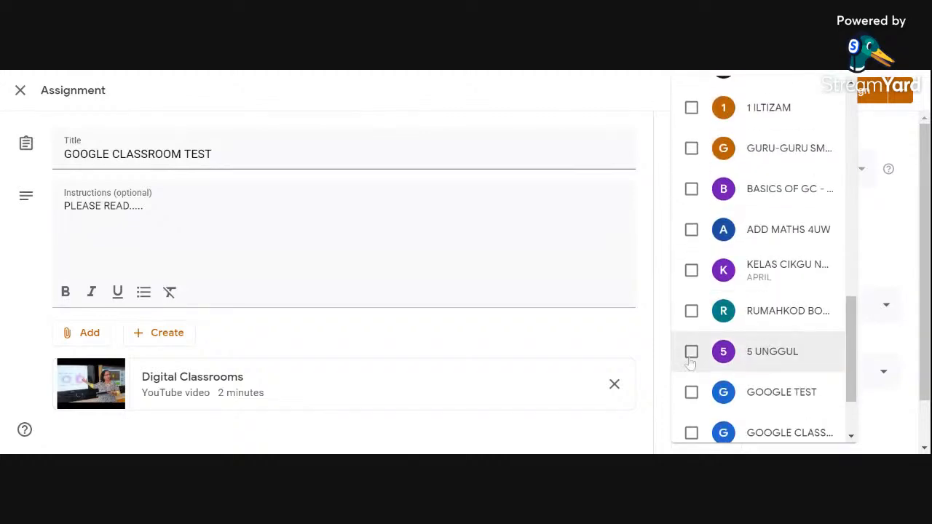
{"action": "left_click", "coordinate": [690, 352]}
{"action": "scroll", "coordinate": [816, 346], "scroll_direction": "down", "scroll_amount": 1}
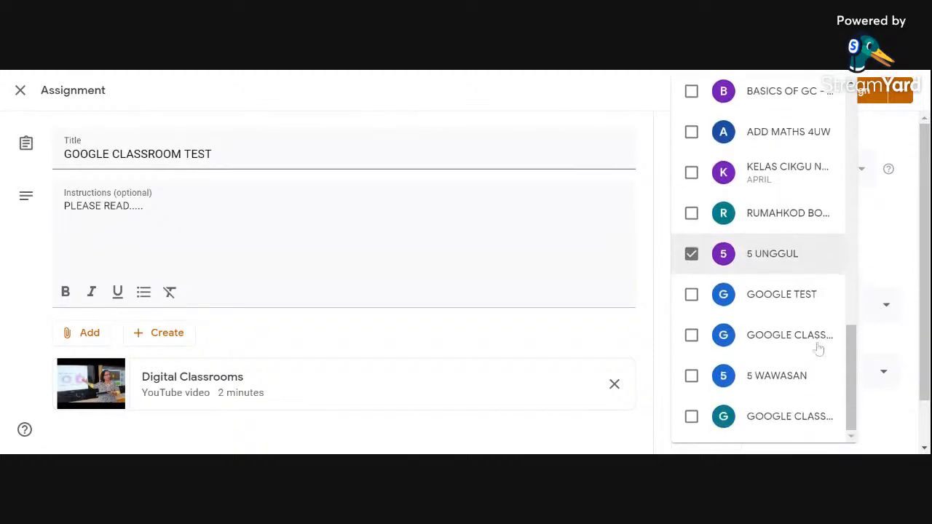
{"action": "left_click", "coordinate": [692, 376]}
{"action": "scroll", "coordinate": [804, 344], "scroll_direction": "up", "scroll_amount": 10}
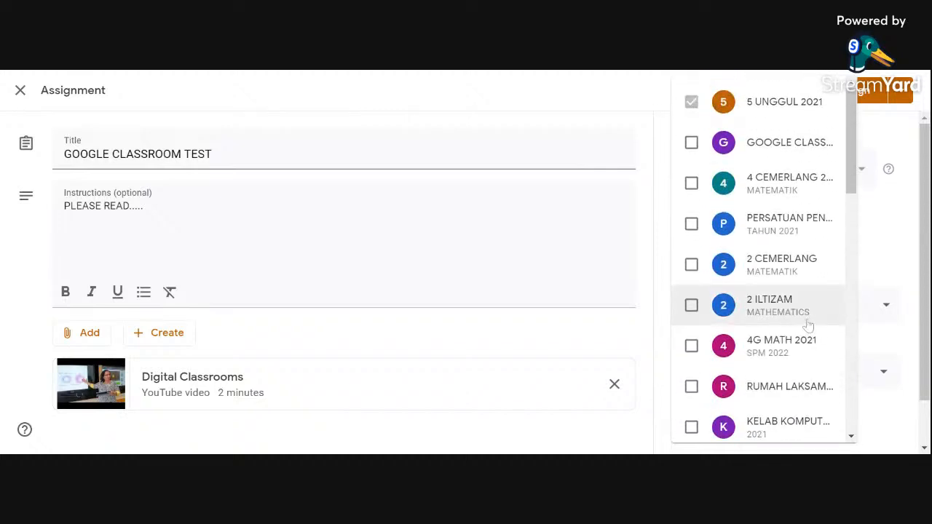
Step: Deselect all the additional classes so the assignment goes only to 5 UNGGUL 2021
{"action": "scroll", "coordinate": [717, 304], "scroll_direction": "down", "scroll_amount": 4}
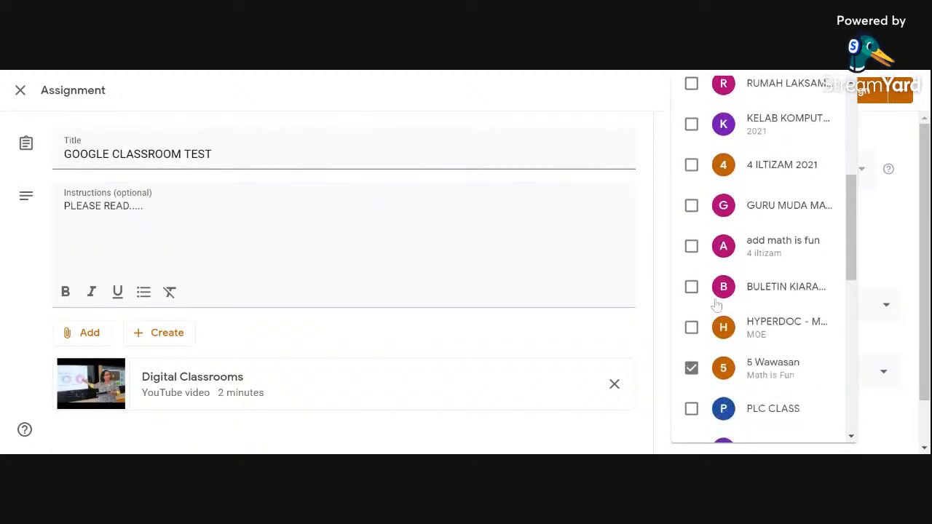
{"action": "scroll", "coordinate": [717, 304], "scroll_direction": "down", "scroll_amount": 1}
{"action": "left_click", "coordinate": [691, 308]}
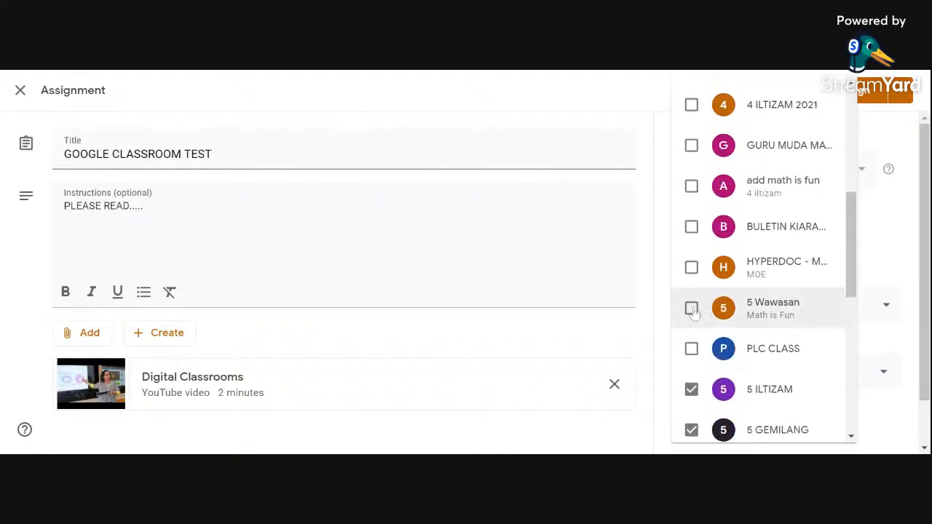
{"action": "left_click", "coordinate": [692, 390]}
{"action": "left_click", "coordinate": [690, 422]}
{"action": "scroll", "coordinate": [776, 367], "scroll_direction": "down", "scroll_amount": 3}
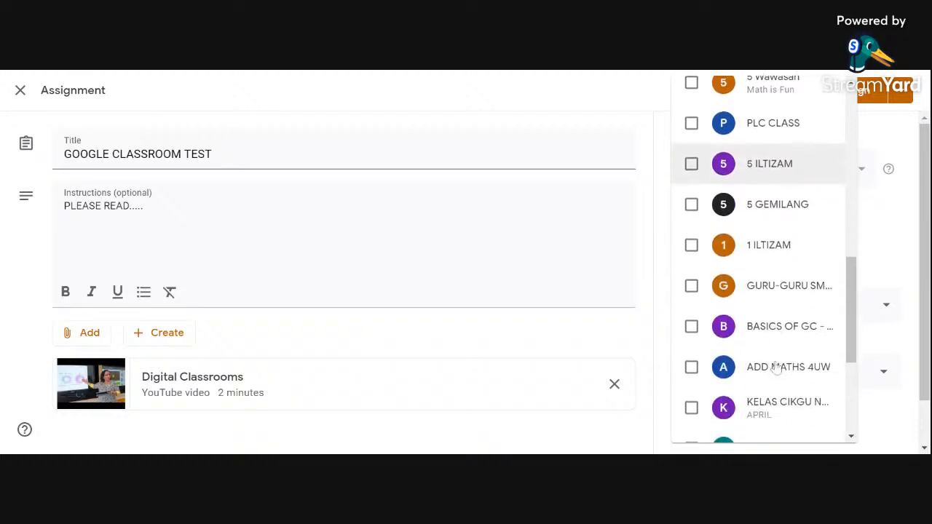
{"action": "scroll", "coordinate": [776, 368], "scroll_direction": "down", "scroll_amount": 3}
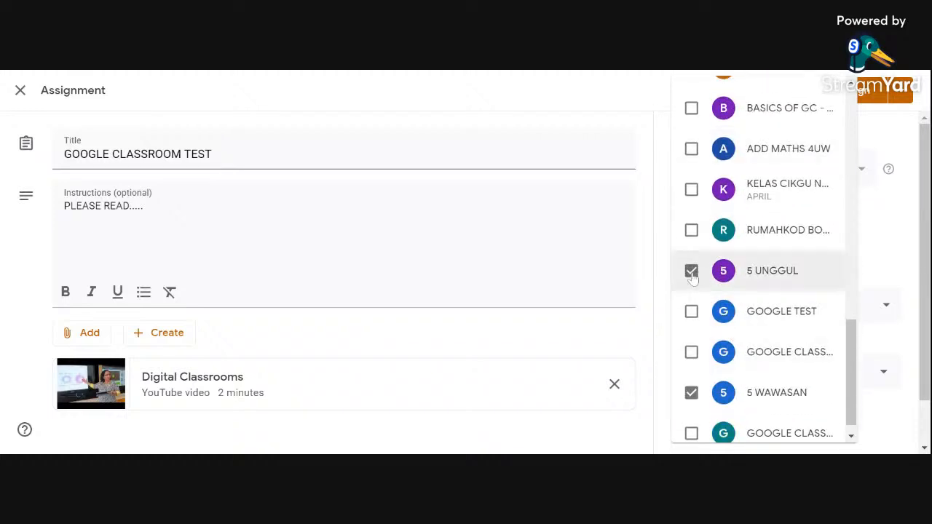
{"action": "left_click", "coordinate": [691, 274]}
{"action": "left_click", "coordinate": [693, 394]}
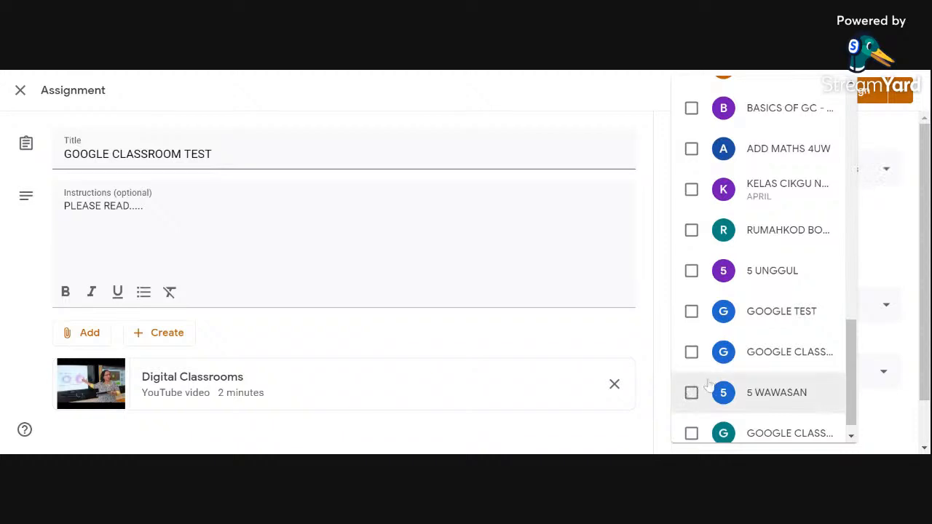
{"action": "scroll", "coordinate": [708, 386], "scroll_direction": "down", "scroll_amount": 1}
{"action": "left_click", "coordinate": [902, 230]}
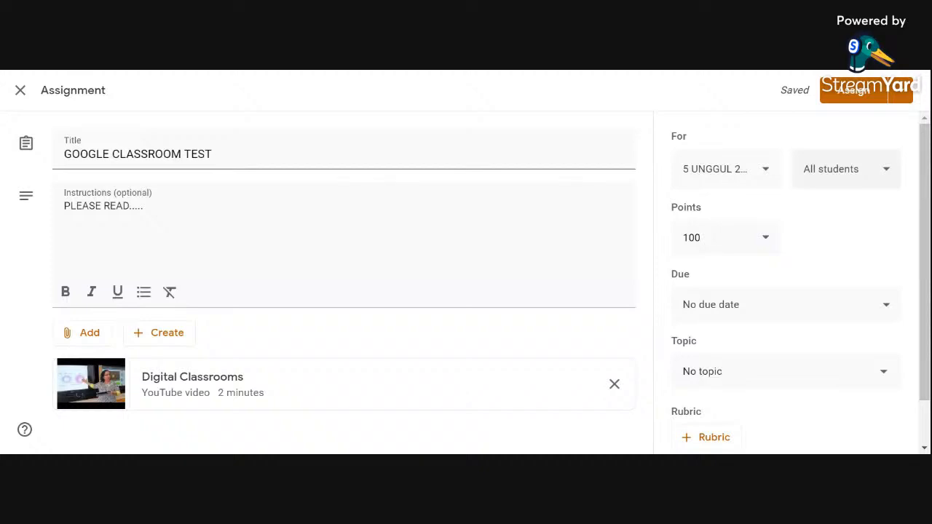
Step: Clear the all-students selection and choose only the first, third and fifth students in the list as recipients
{"action": "left_click", "coordinate": [881, 173]}
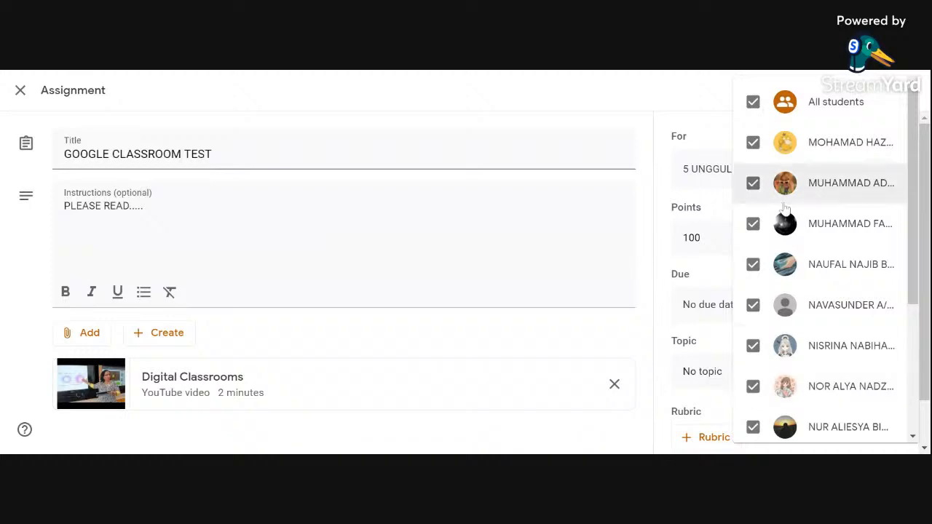
{"action": "left_click", "coordinate": [754, 104]}
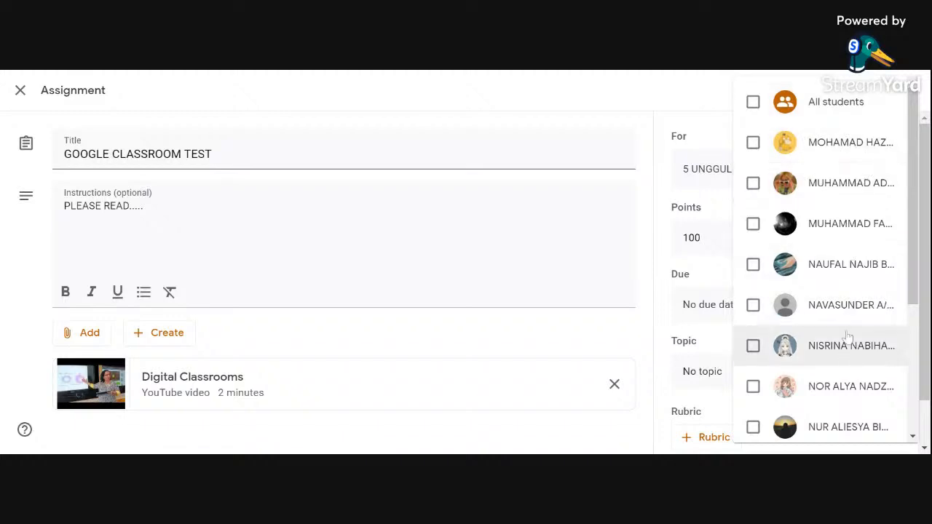
{"action": "scroll", "coordinate": [835, 397], "scroll_direction": "down", "scroll_amount": 3}
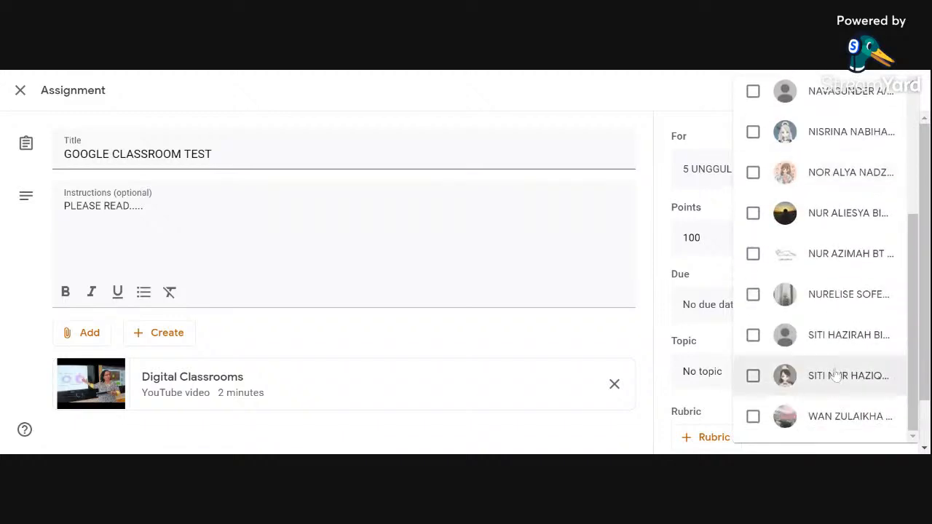
{"action": "scroll", "coordinate": [866, 375], "scroll_direction": "up", "scroll_amount": 3}
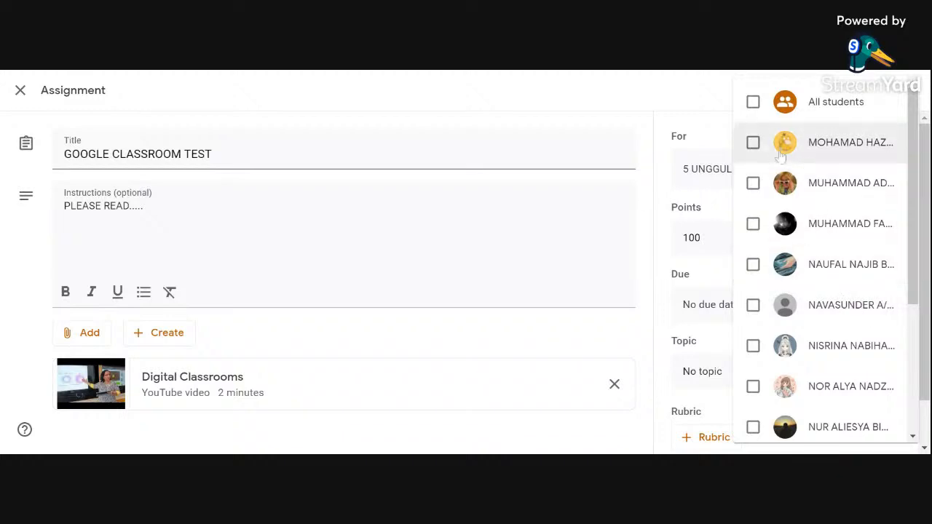
{"action": "left_click", "coordinate": [752, 142]}
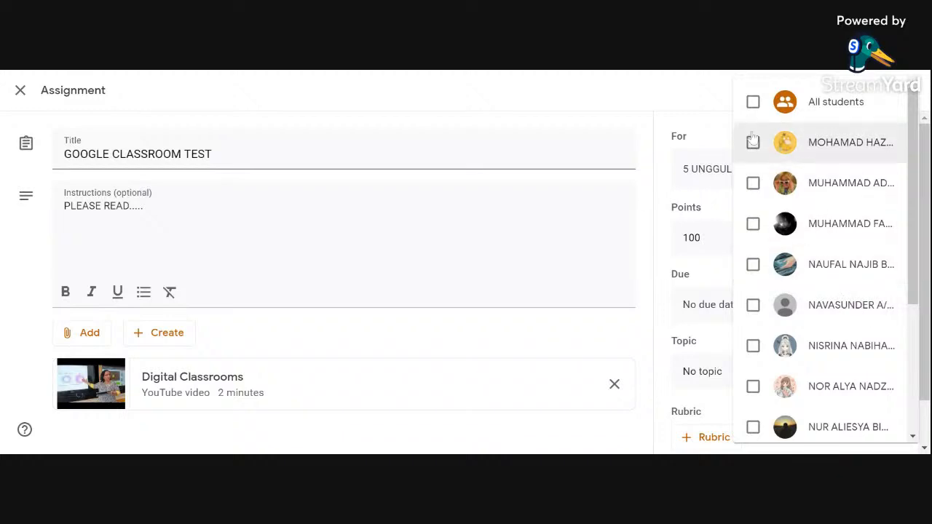
{"action": "left_click", "coordinate": [753, 223]}
{"action": "left_click", "coordinate": [753, 305]}
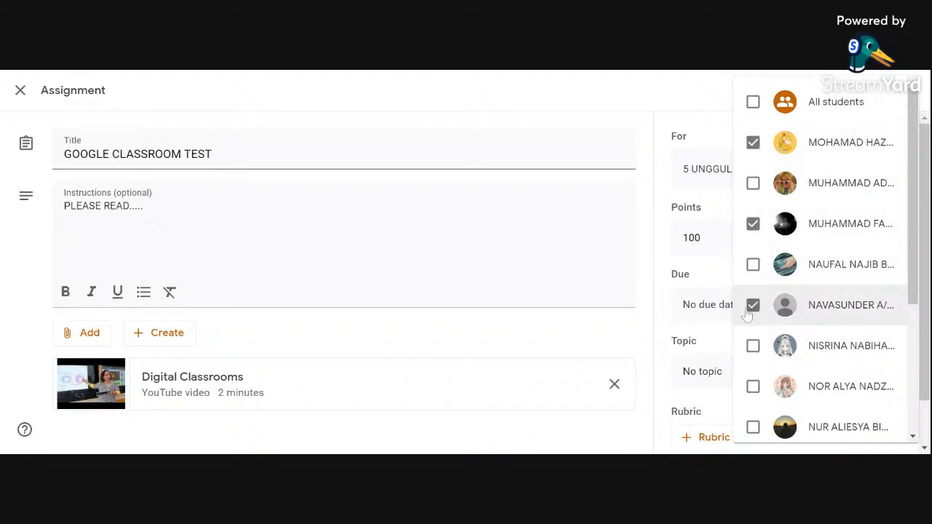
{"action": "scroll", "coordinate": [826, 355], "scroll_direction": "down", "scroll_amount": 3}
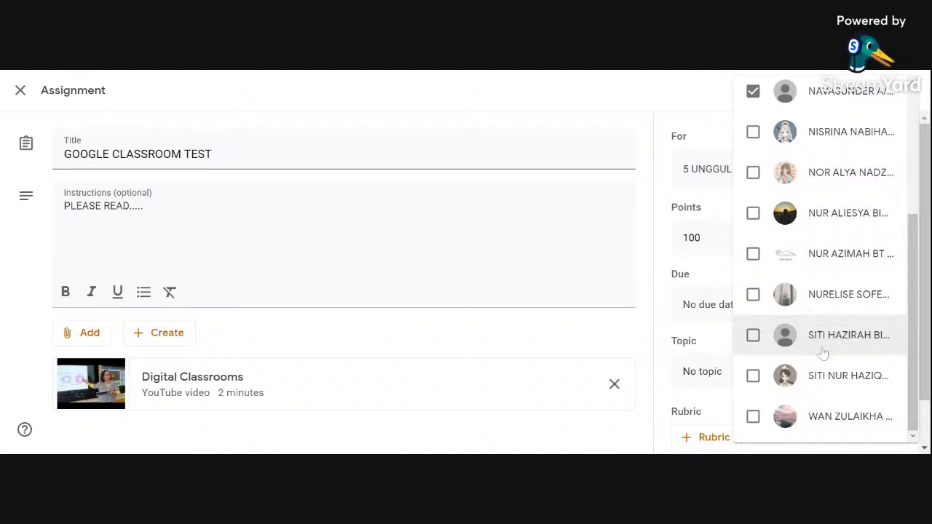
Step: Set the assignment's recipients back to all students of the class
{"action": "scroll", "coordinate": [826, 353], "scroll_direction": "up", "scroll_amount": 3}
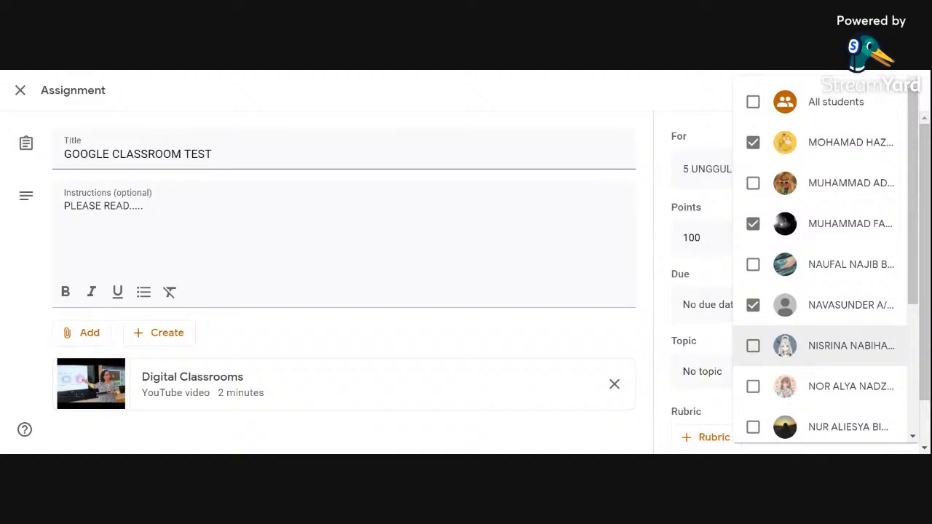
{"action": "left_click", "coordinate": [752, 102]}
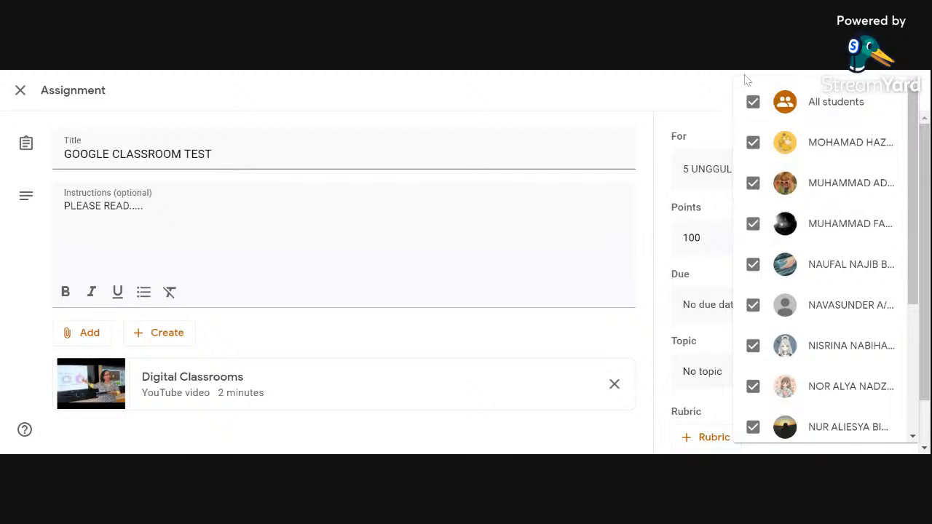
{"action": "left_click", "coordinate": [686, 100]}
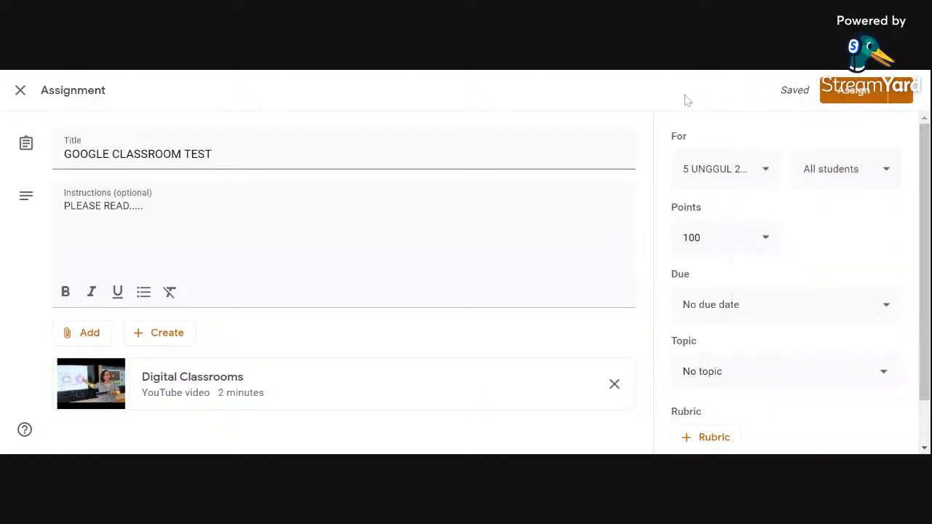
Step: Check the points options, keeping 100, and set the assignment's due date to Jul 8, 2021 at 11:59 PM
{"action": "left_click", "coordinate": [765, 240]}
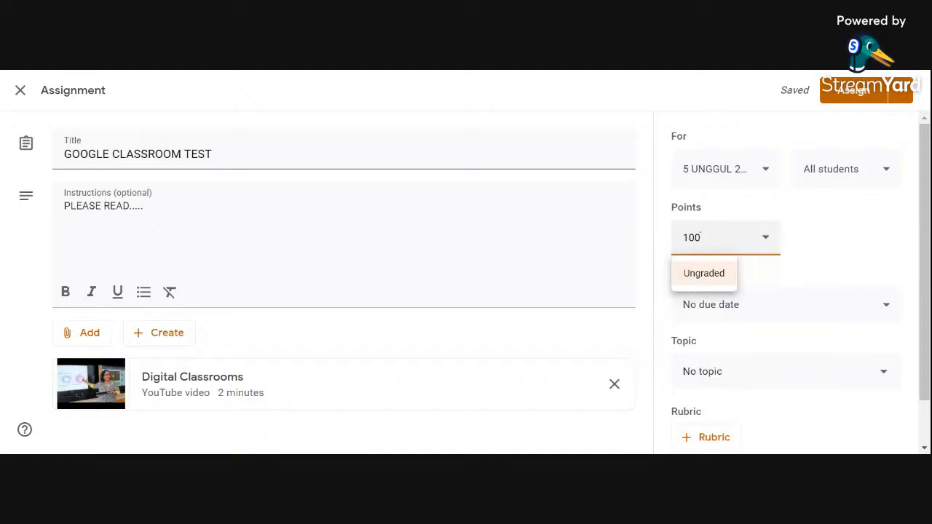
{"action": "left_click", "coordinate": [831, 241]}
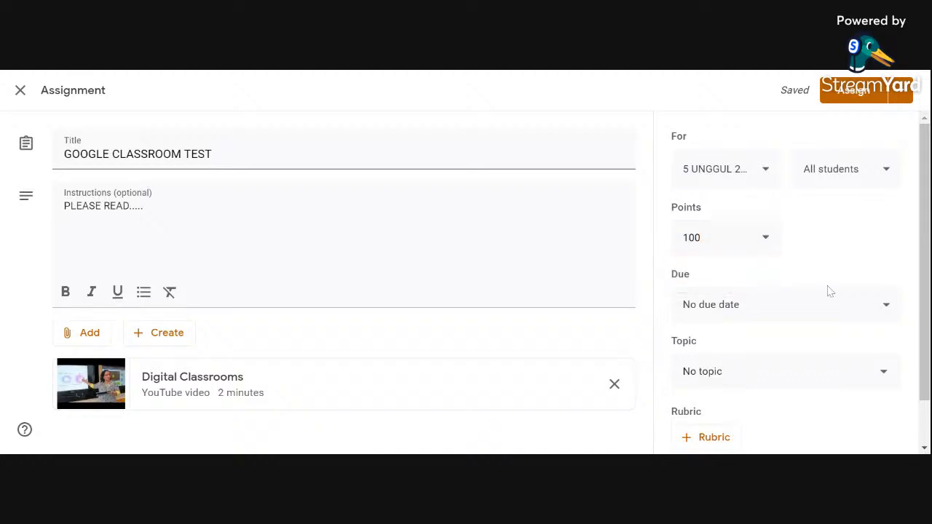
{"action": "left_click", "coordinate": [885, 307]}
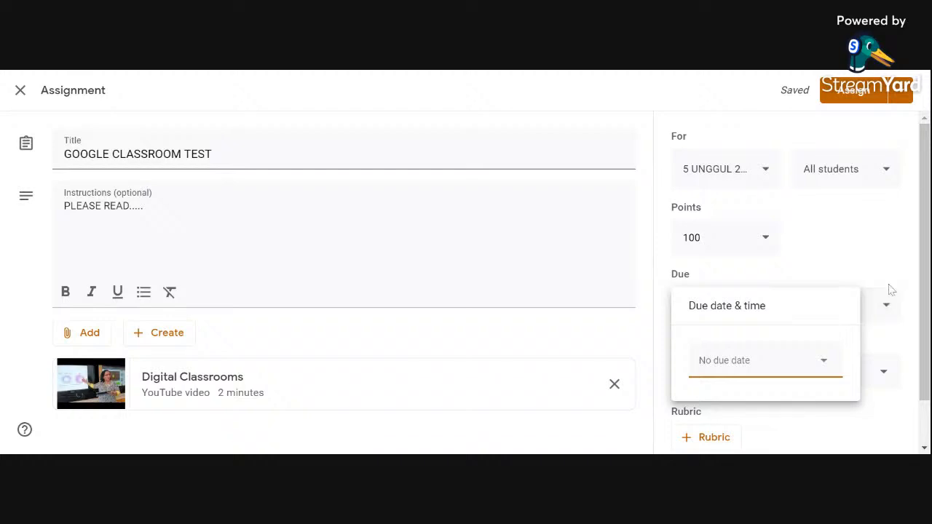
{"action": "left_click", "coordinate": [825, 365]}
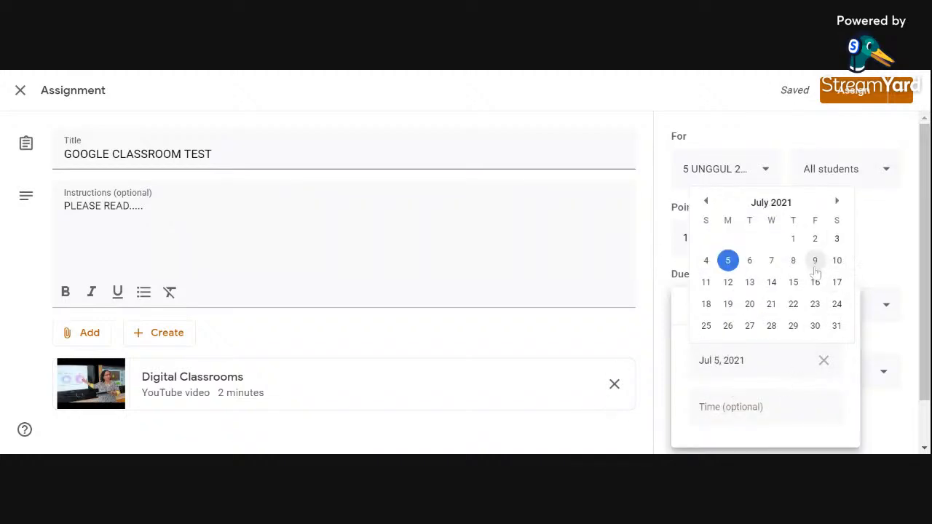
{"action": "left_click", "coordinate": [790, 262]}
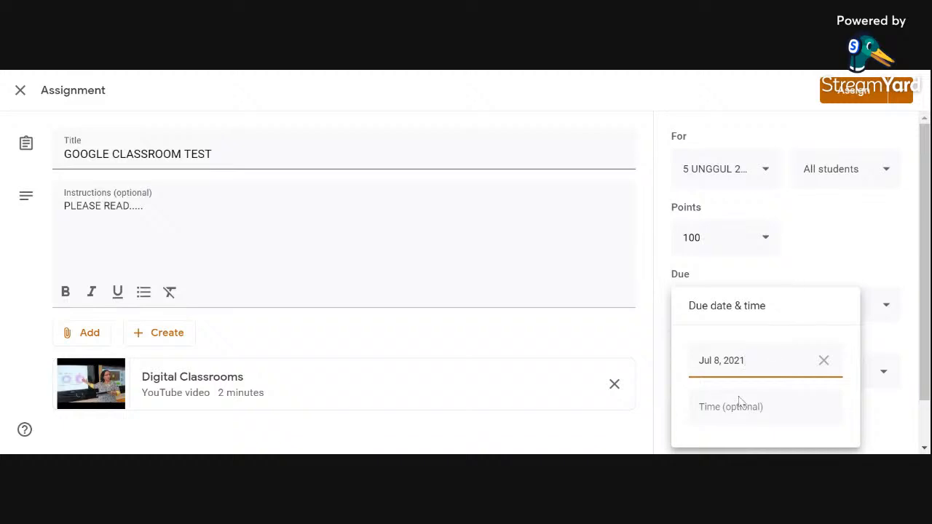
{"action": "left_click", "coordinate": [719, 414]}
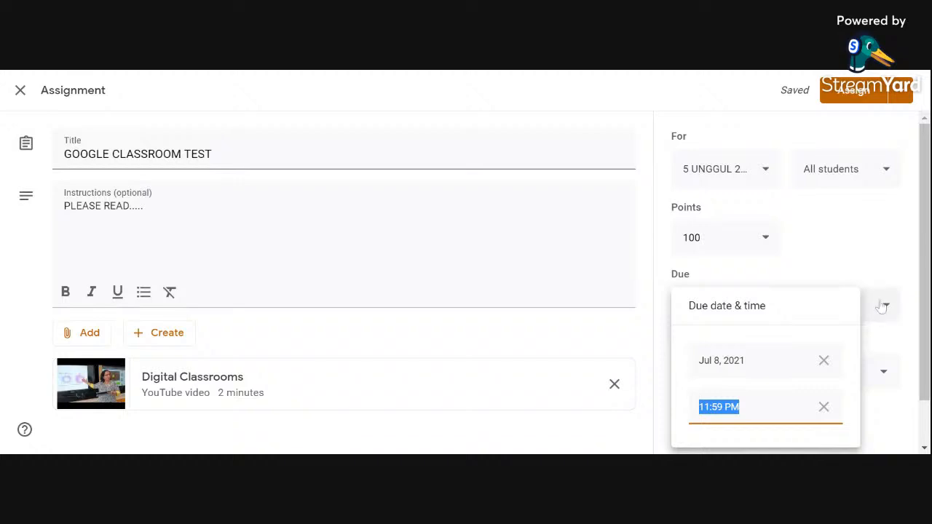
{"action": "left_click", "coordinate": [916, 311]}
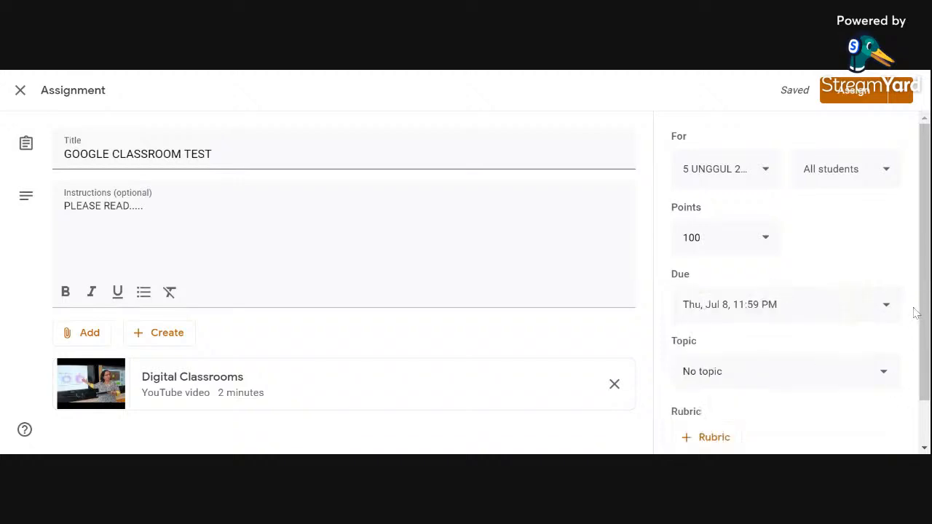
Step: Look over the assignment's topic and rubric options, leaving it without a topic or rubric
{"action": "scroll", "coordinate": [895, 350], "scroll_direction": "down", "scroll_amount": 1}
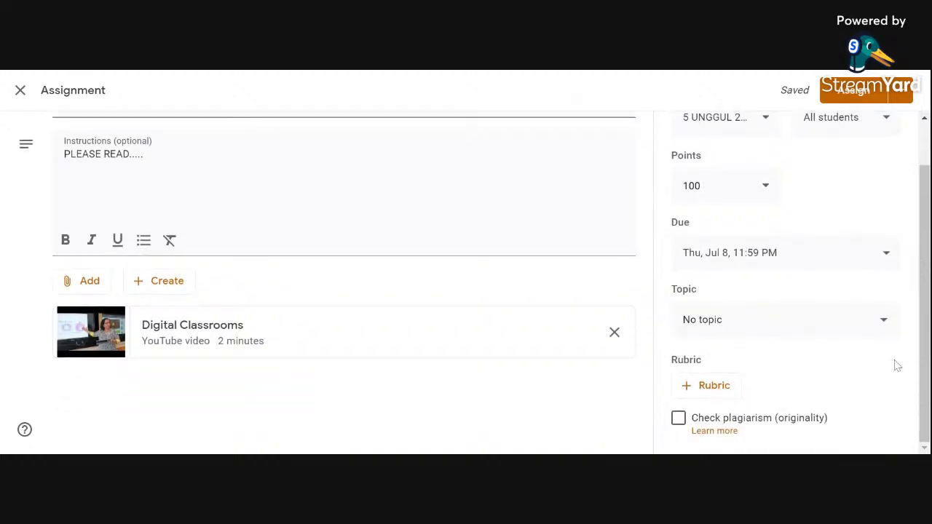
{"action": "left_click", "coordinate": [880, 318]}
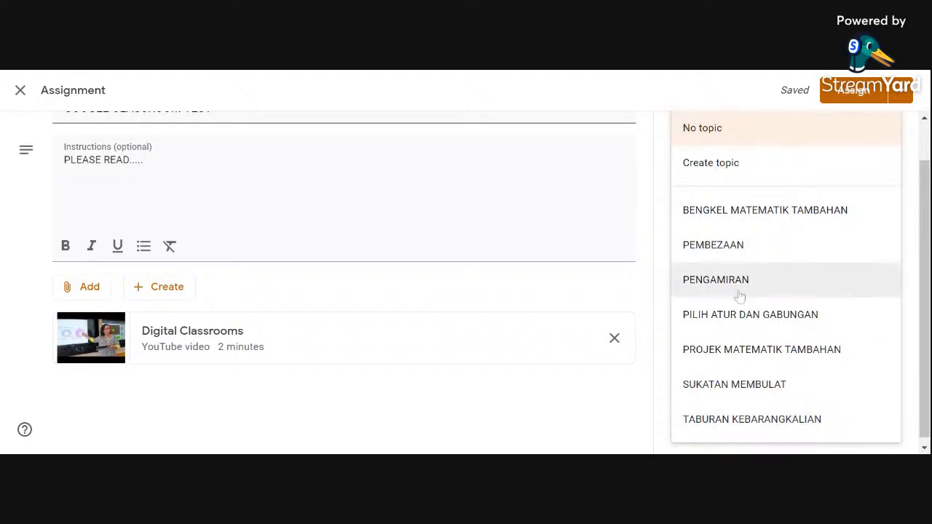
{"action": "left_click", "coordinate": [664, 283]}
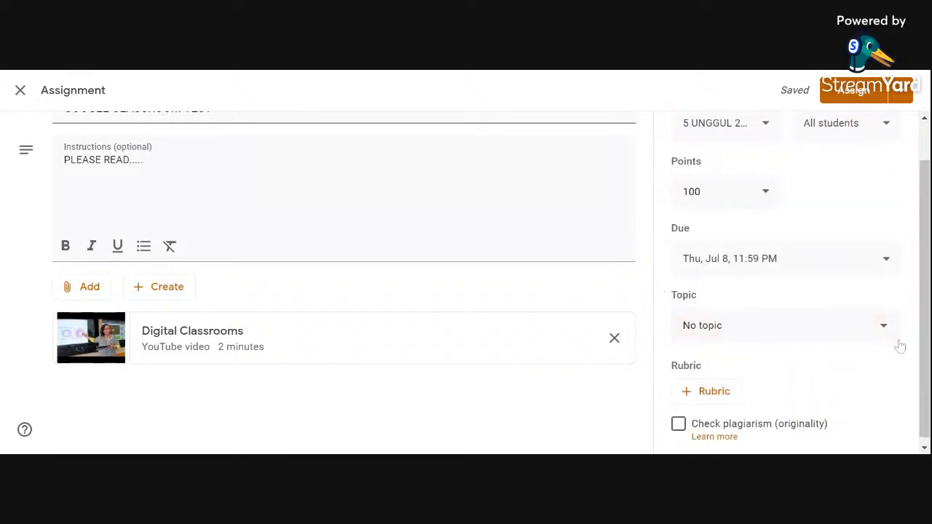
{"action": "left_click", "coordinate": [722, 397]}
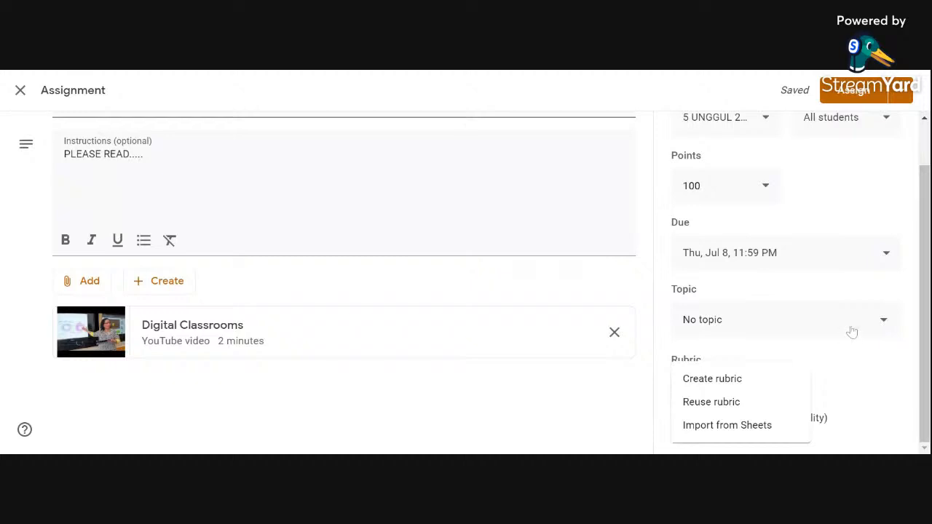
{"action": "left_click", "coordinate": [908, 390]}
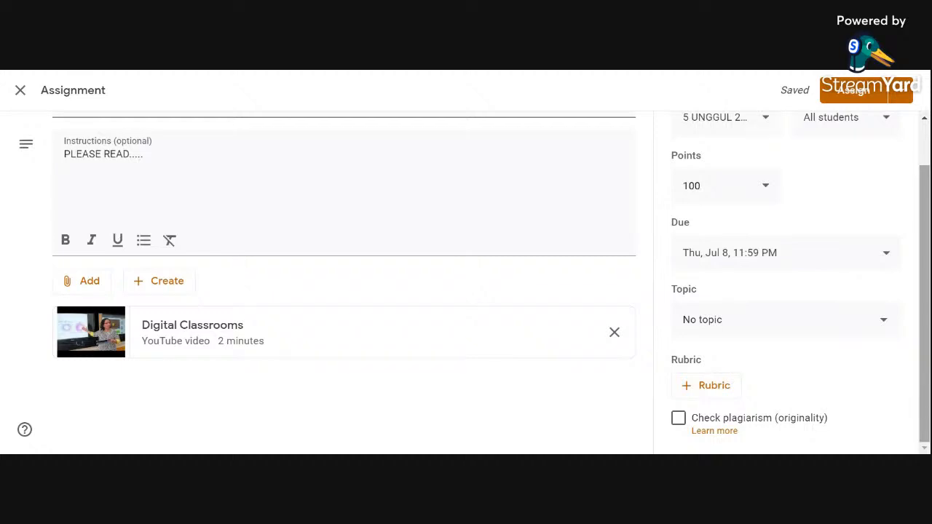
{"action": "scroll", "coordinate": [906, 392], "scroll_direction": "up", "scroll_amount": 1}
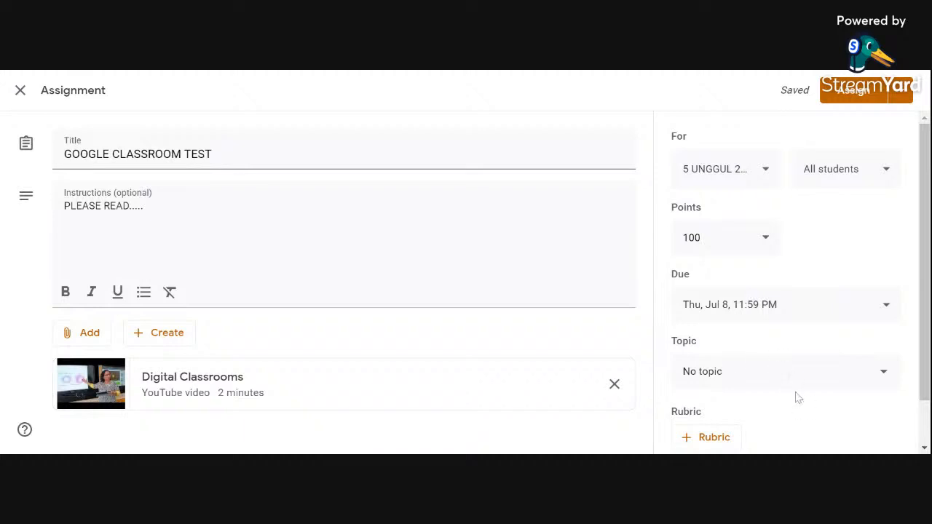
{"action": "scroll", "coordinate": [795, 415], "scroll_direction": "down", "scroll_amount": 1}
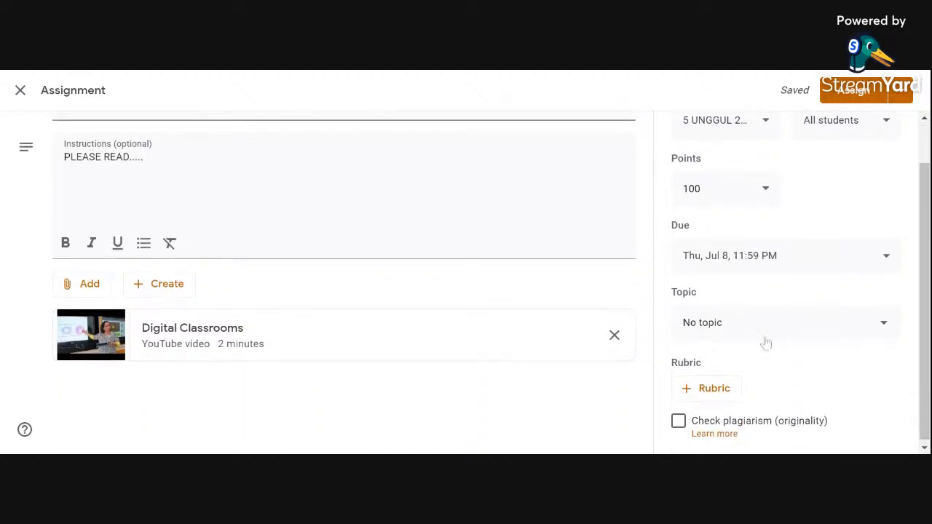
{"action": "scroll", "coordinate": [790, 293], "scroll_direction": "up", "scroll_amount": 1}
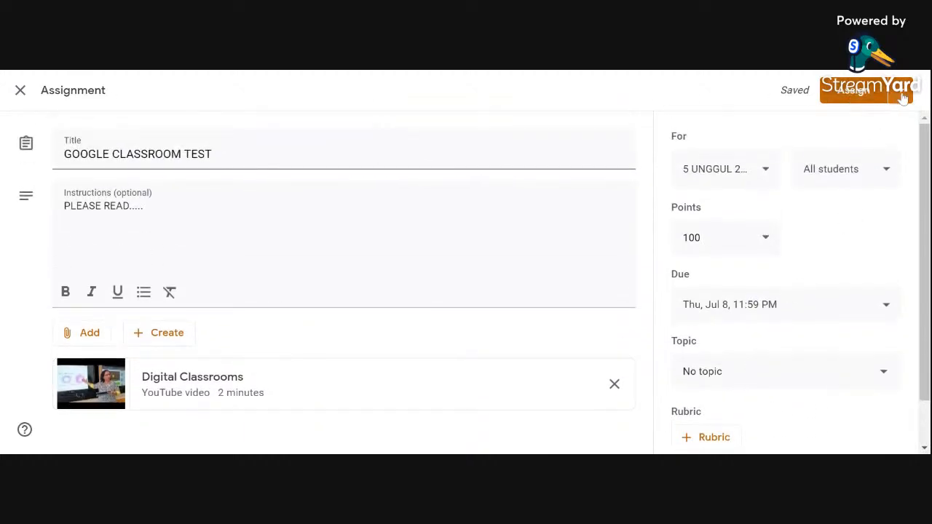
Step: Schedule the GOOGLE CLASSROOM TEST assignment for Jul 5, 2021 at 8:00 AM
{"action": "left_click", "coordinate": [901, 90]}
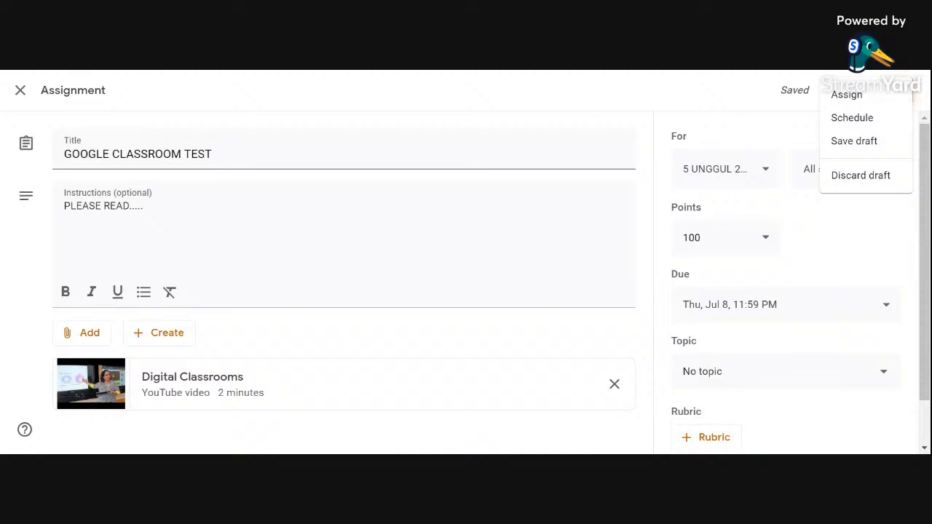
{"action": "left_click", "coordinate": [840, 125]}
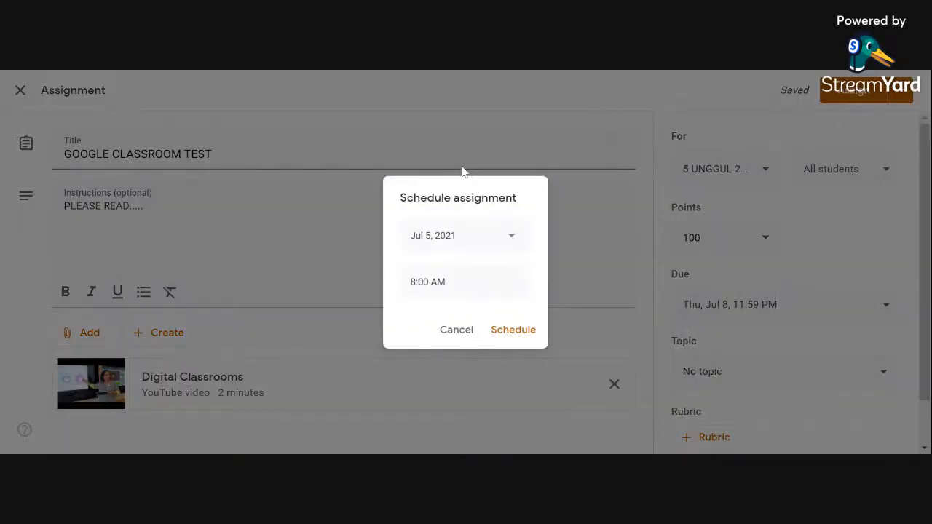
{"action": "left_click", "coordinate": [512, 240]}
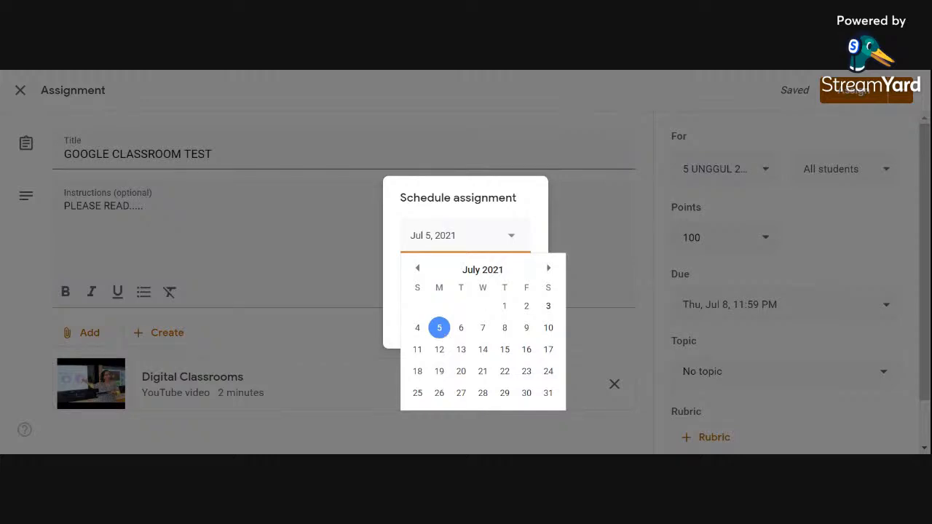
{"action": "left_click", "coordinate": [598, 233]}
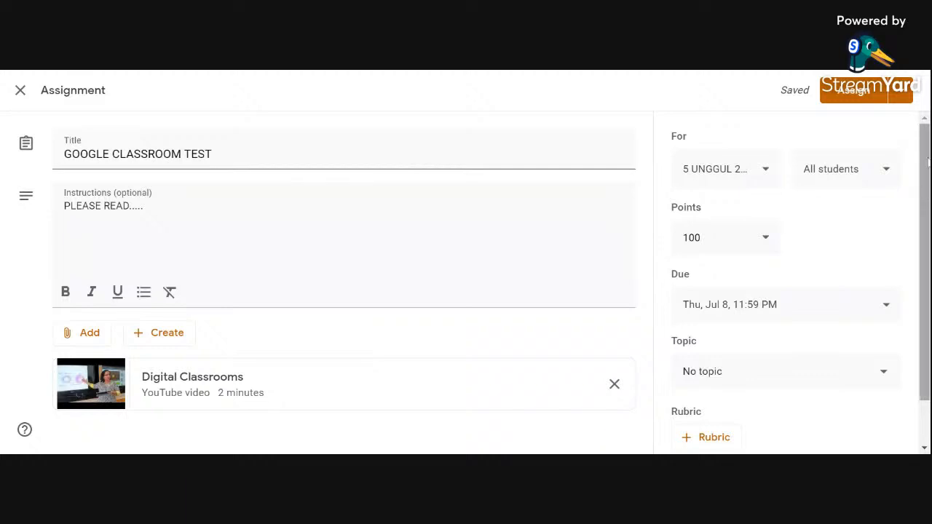
{"action": "left_click", "coordinate": [903, 90]}
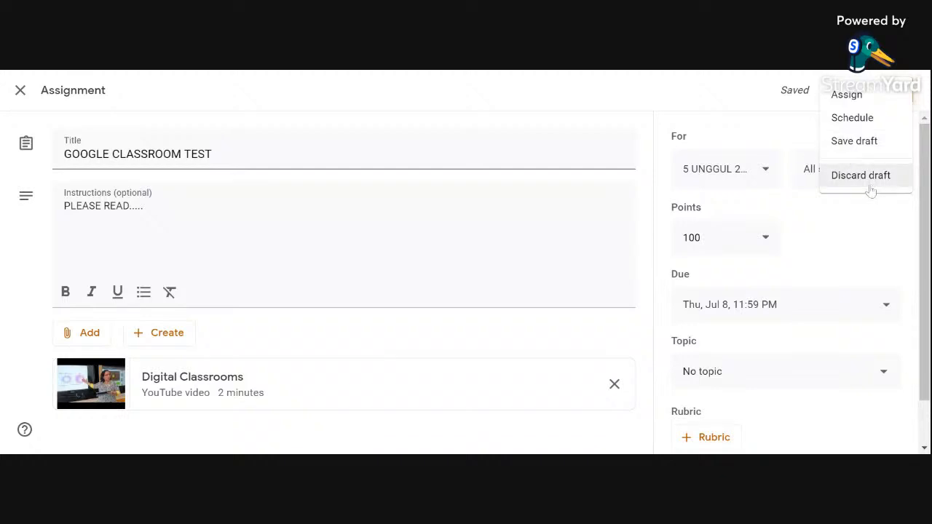
{"action": "left_click", "coordinate": [894, 126]}
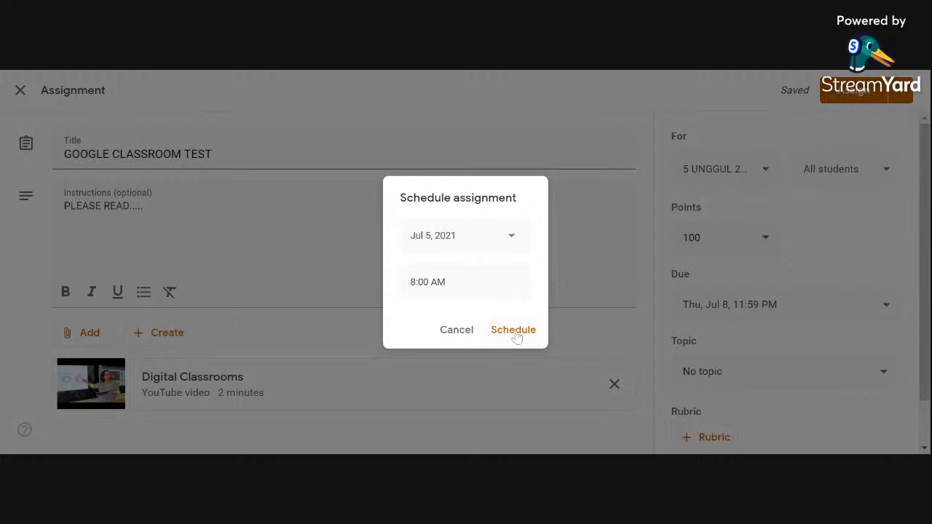
{"action": "left_click", "coordinate": [513, 331]}
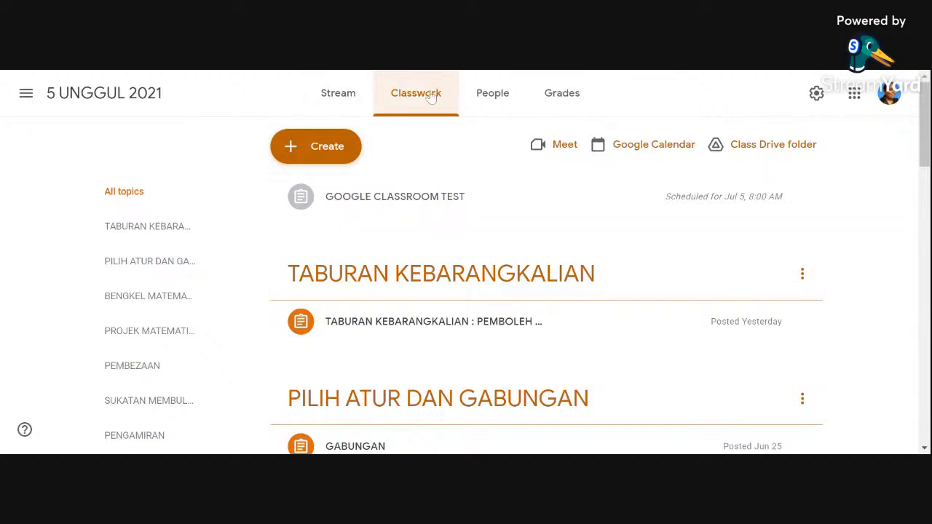
Step: Start another new assignment and look over the file types it can create and the attachment sources it offers
{"action": "left_click", "coordinate": [336, 155]}
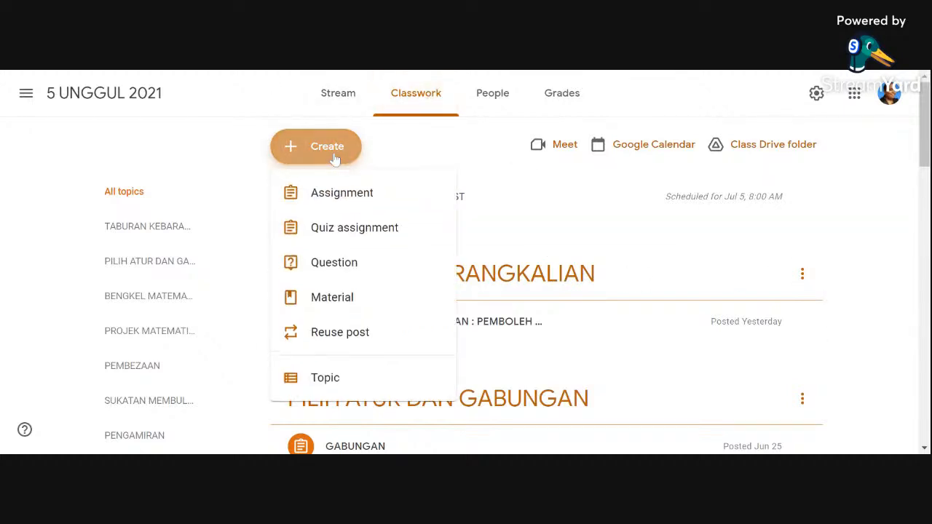
{"action": "left_click", "coordinate": [334, 210]}
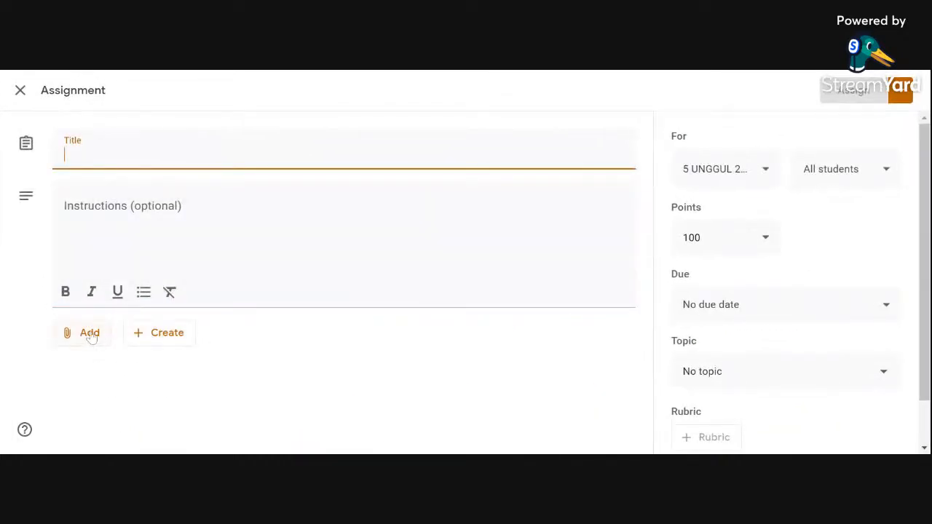
{"action": "left_click", "coordinate": [165, 334]}
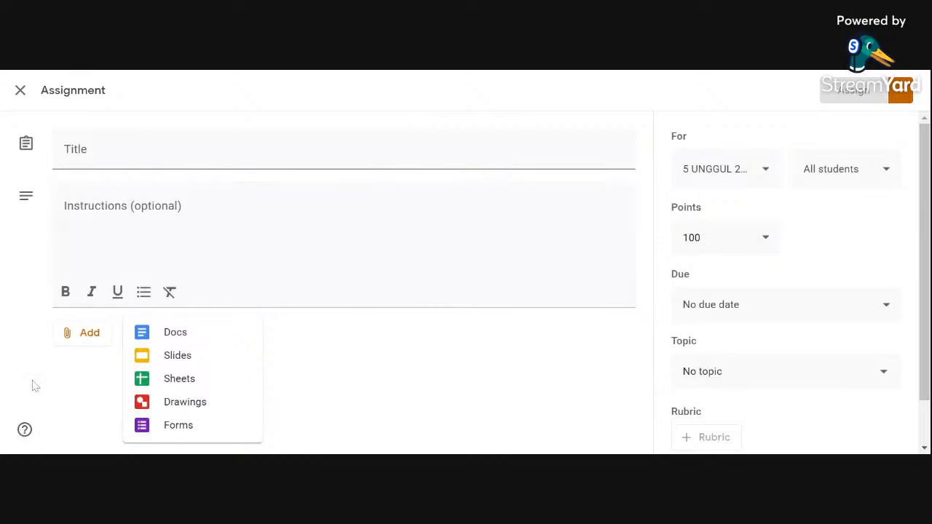
{"action": "left_click", "coordinate": [88, 342]}
{"action": "left_click", "coordinate": [88, 340]}
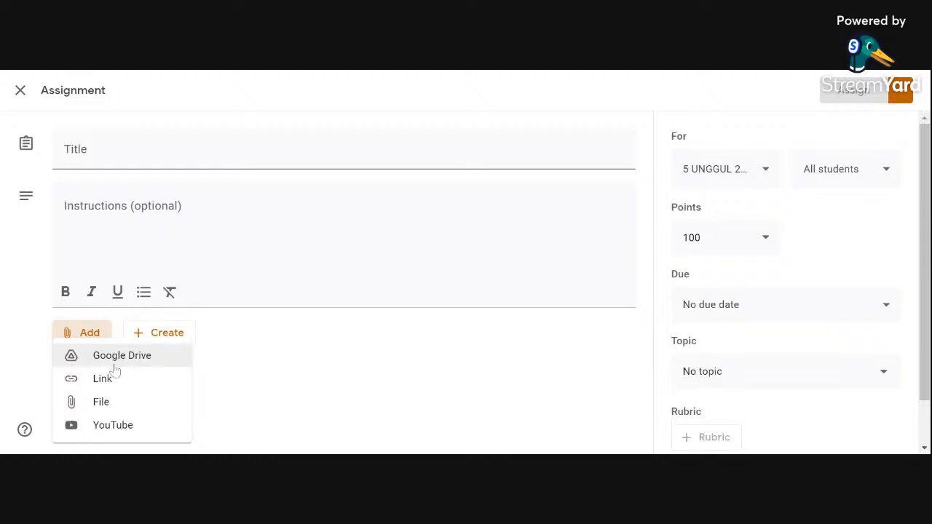
{"action": "left_click", "coordinate": [321, 397]}
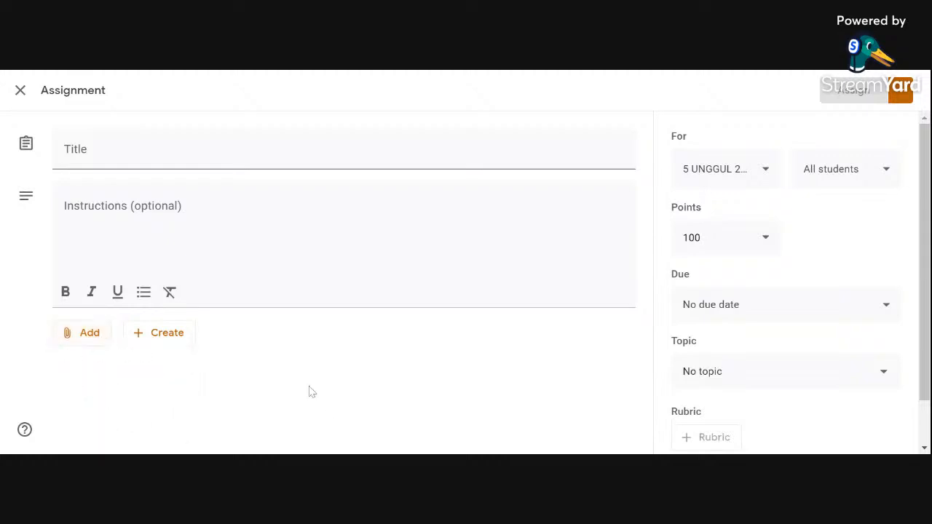
Step: Attach a new blank Google Sheets spreadsheet to the untitled assignment and review the creatable file types again
{"action": "left_click", "coordinate": [167, 341]}
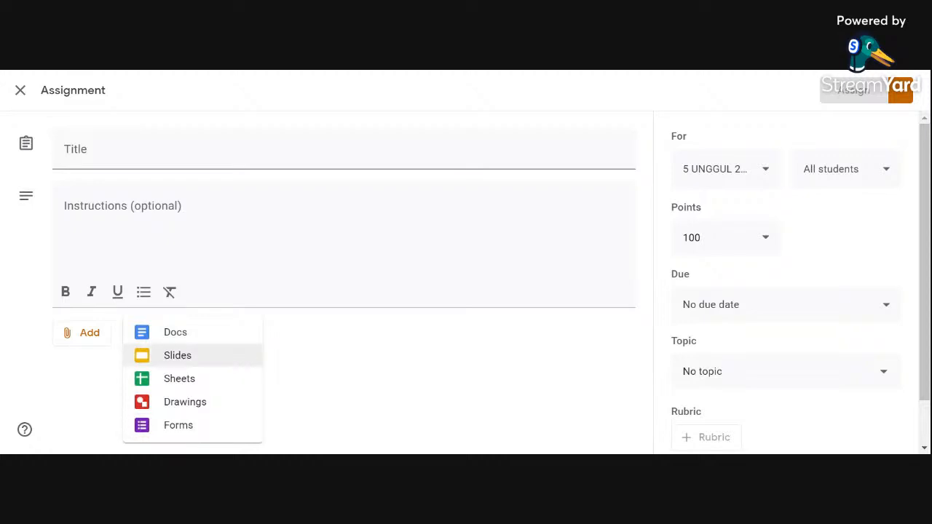
{"action": "left_click", "coordinate": [223, 382]}
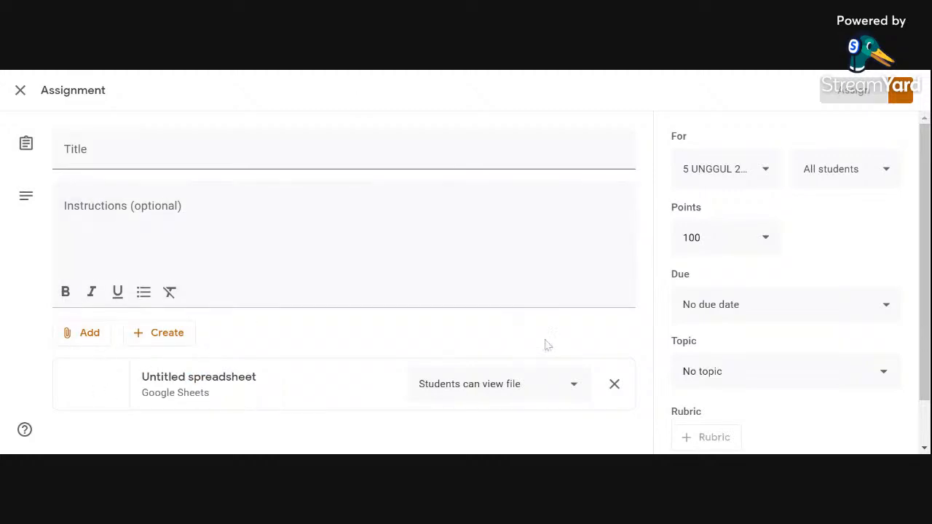
{"action": "left_click", "coordinate": [157, 332]}
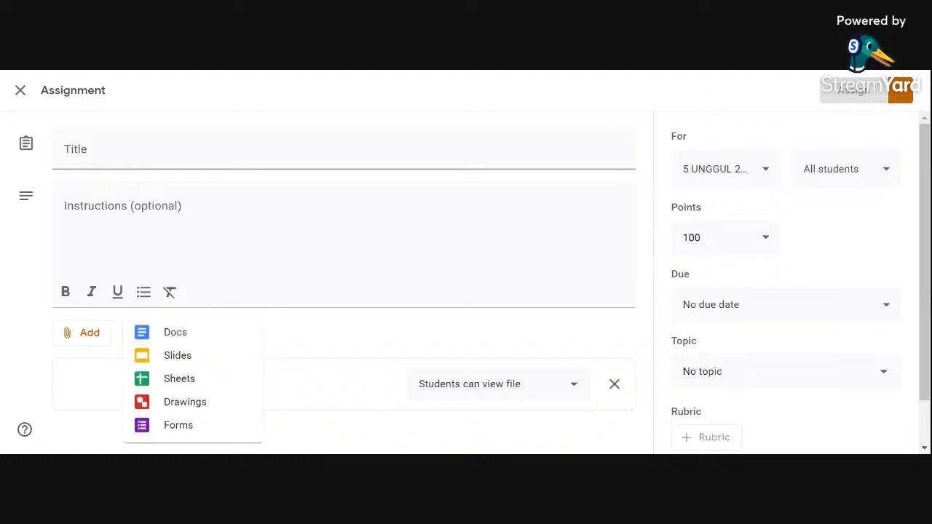
Step: Remove the untitled spreadsheet from the new assignment and close the assignment without assigning it
{"action": "left_click", "coordinate": [620, 391]}
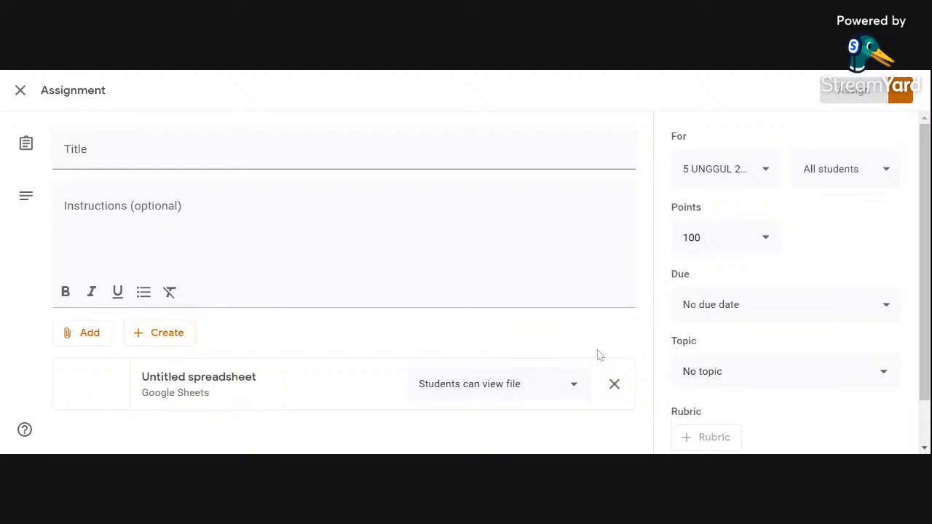
{"action": "left_click", "coordinate": [615, 385]}
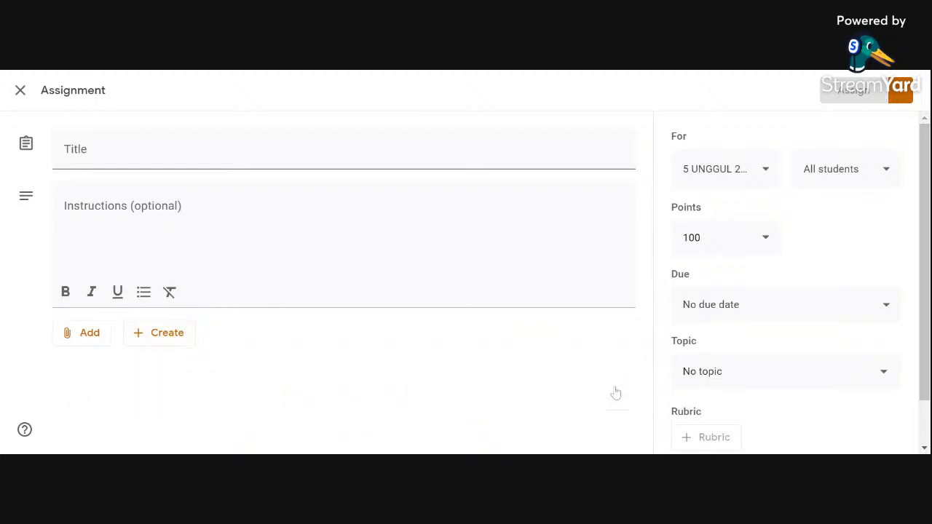
{"action": "left_click", "coordinate": [20, 90]}
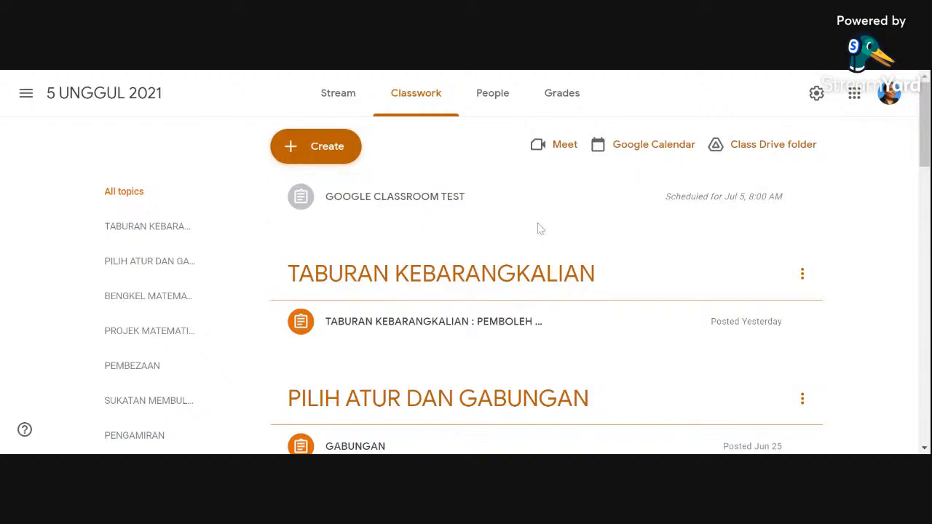
Step: Open the SUBMISSION OF PROJECT WORK assignment under PROJEK MATEMATIK TAMBAHAN and look through the students' submitted work
{"action": "scroll", "coordinate": [553, 327], "scroll_direction": "down", "scroll_amount": 3}
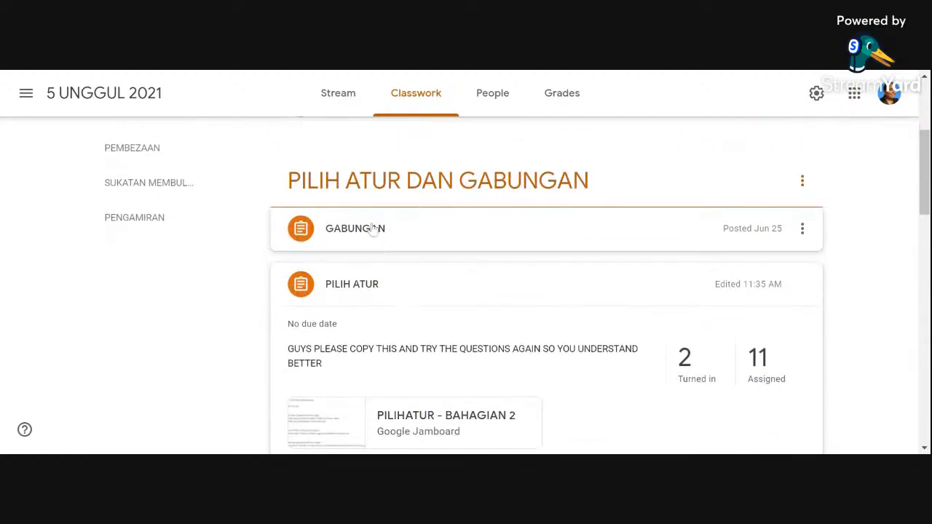
{"action": "scroll", "coordinate": [404, 321], "scroll_direction": "down", "scroll_amount": 4}
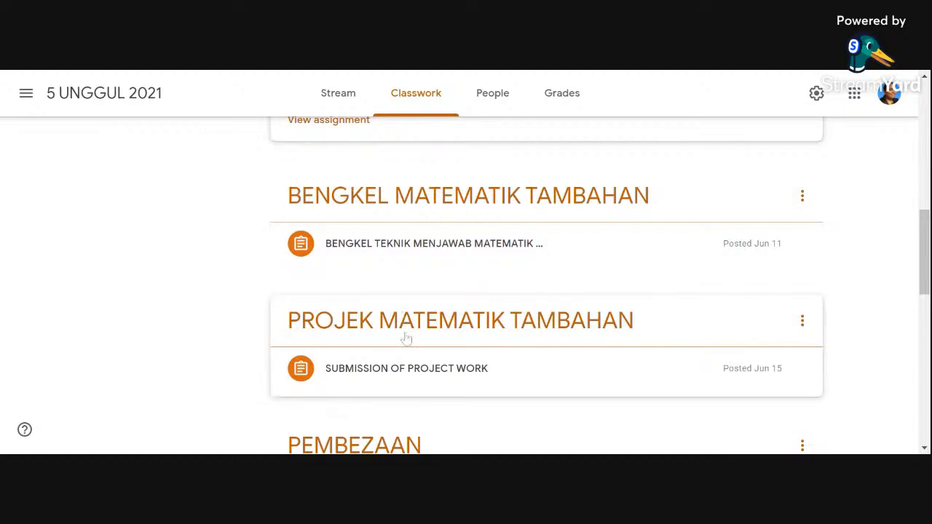
{"action": "left_click", "coordinate": [413, 380]}
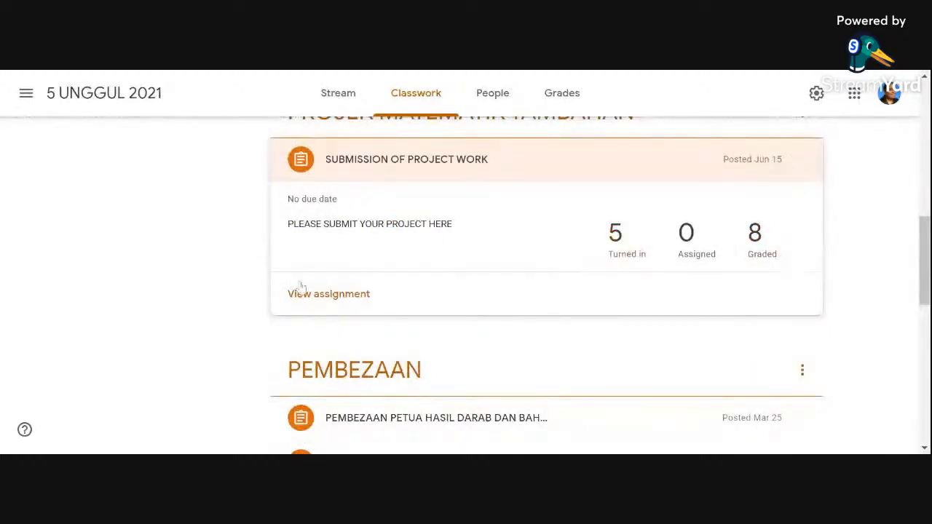
{"action": "left_click", "coordinate": [345, 301]}
{"action": "scroll", "coordinate": [738, 299], "scroll_direction": "down", "scroll_amount": 2}
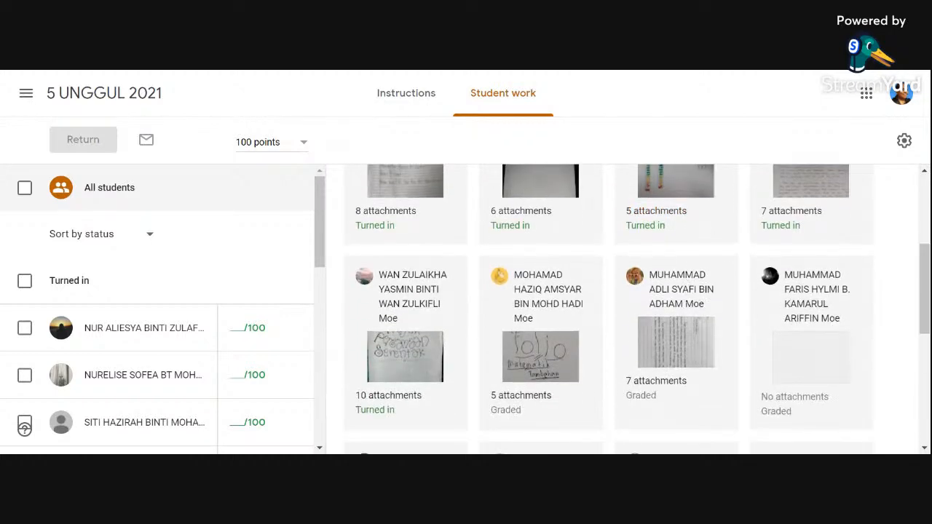
{"action": "scroll", "coordinate": [530, 250], "scroll_direction": "up", "scroll_amount": 1}
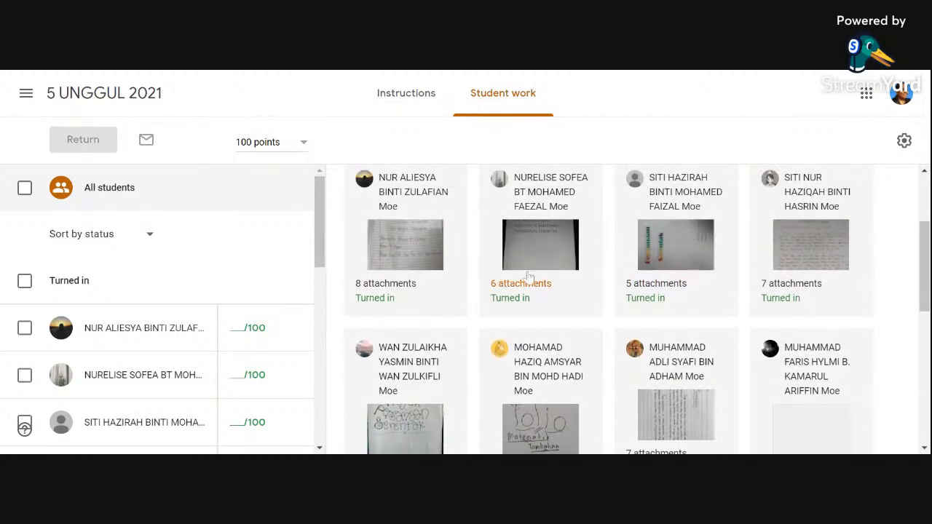
{"action": "scroll", "coordinate": [555, 239], "scroll_direction": "up", "scroll_amount": 2}
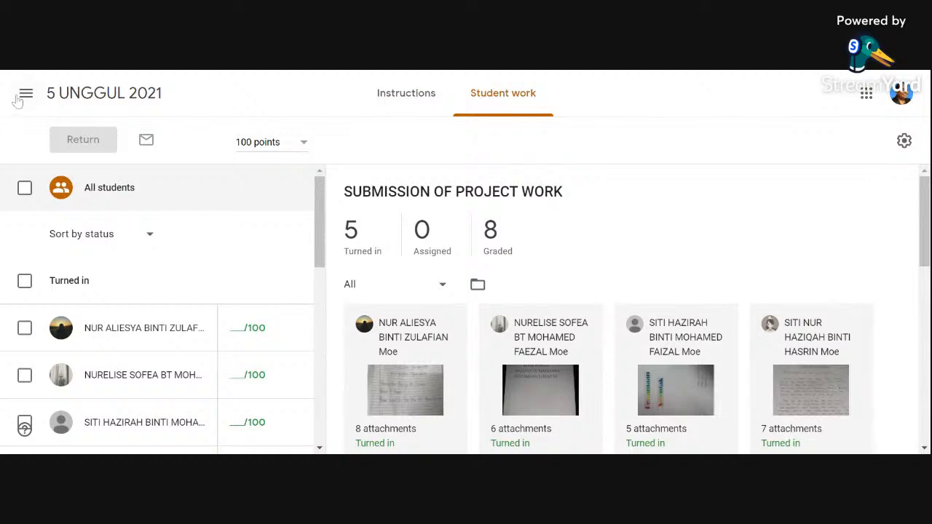
Step: Return to the 5 UNGGUL 2021 classwork list and reopen the student work for SUBMISSION OF PROJECT WORK
{"action": "left_click", "coordinate": [85, 97]}
{"action": "left_click", "coordinate": [411, 93]}
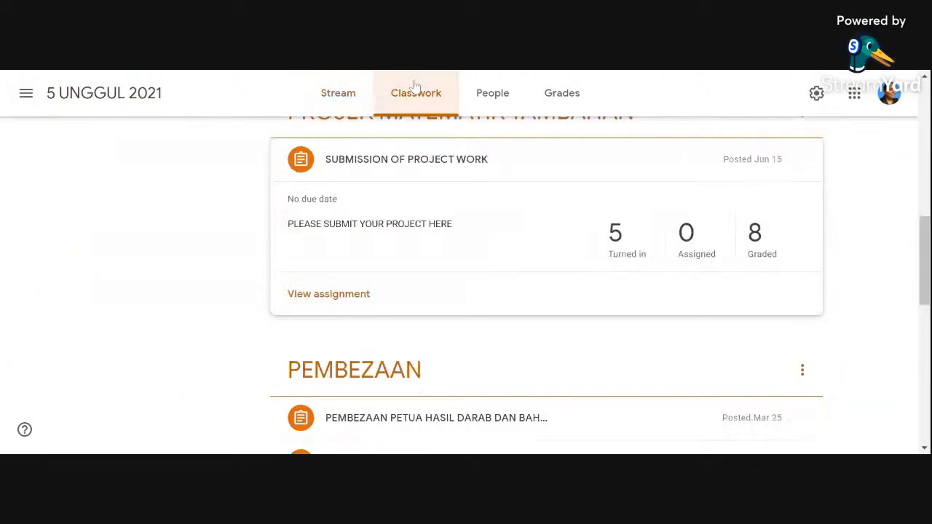
{"action": "scroll", "coordinate": [408, 211], "scroll_direction": "up", "scroll_amount": 1}
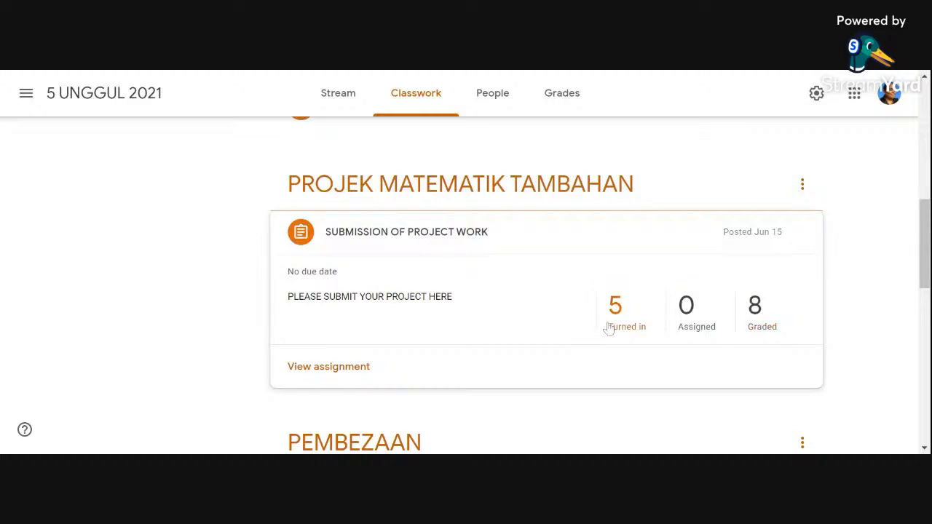
{"action": "left_click", "coordinate": [325, 369]}
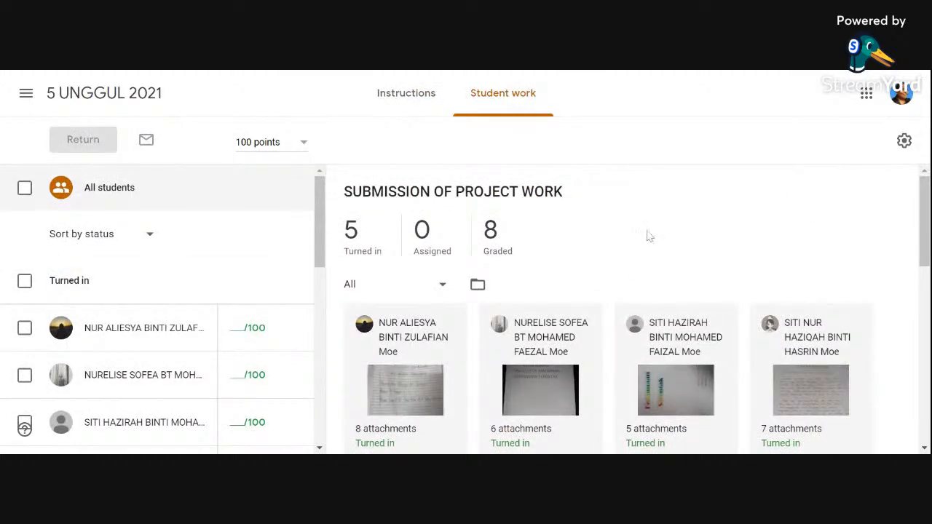
Step: Check the instructions of SUBMISSION OF PROJECT WORK and look through all students' turned-in and graded work
{"action": "scroll", "coordinate": [648, 235], "scroll_direction": "down", "scroll_amount": 1}
{"action": "scroll", "coordinate": [648, 235], "scroll_direction": "up", "scroll_amount": 1}
{"action": "left_click", "coordinate": [393, 93]}
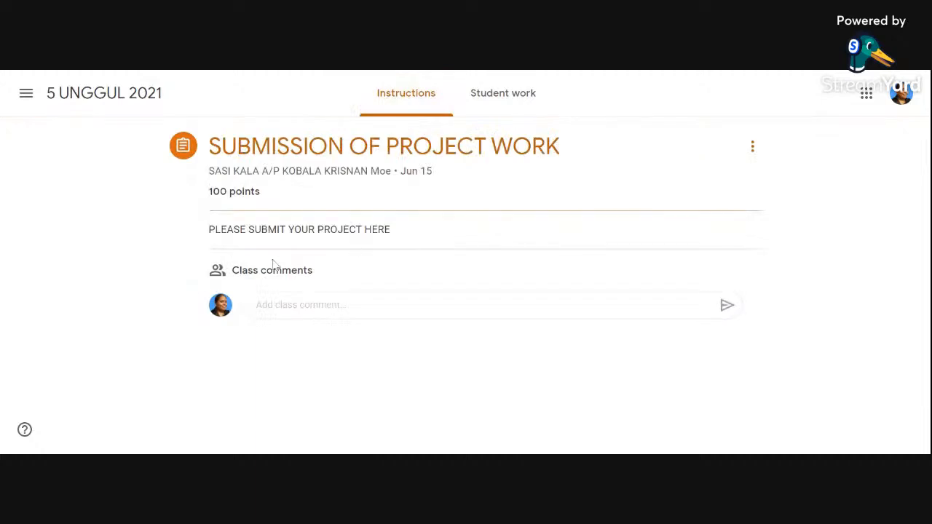
{"action": "left_click", "coordinate": [477, 95]}
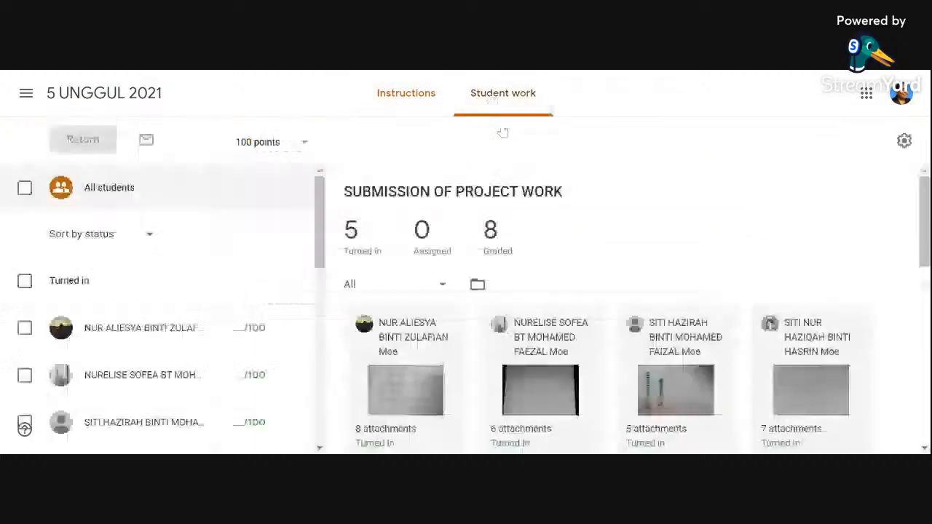
{"action": "scroll", "coordinate": [710, 322], "scroll_direction": "down", "scroll_amount": 2}
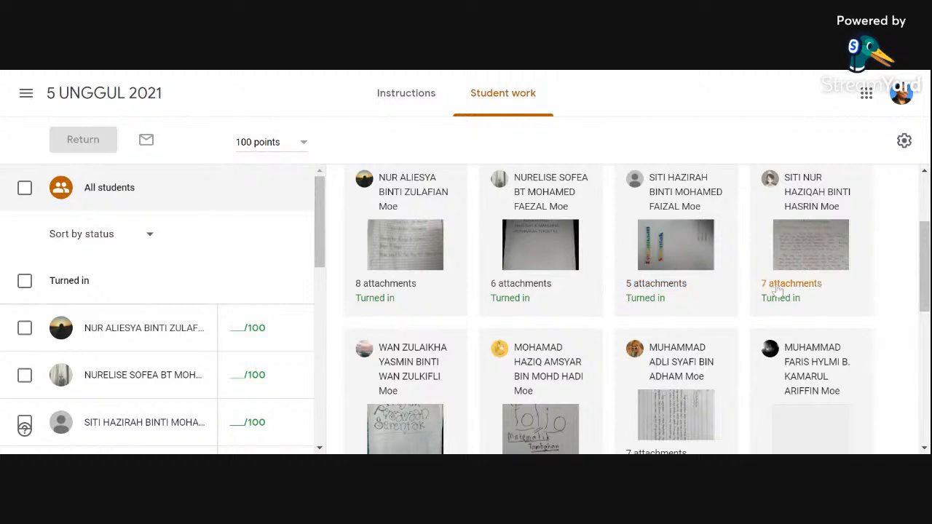
{"action": "scroll", "coordinate": [775, 304], "scroll_direction": "down", "scroll_amount": 2}
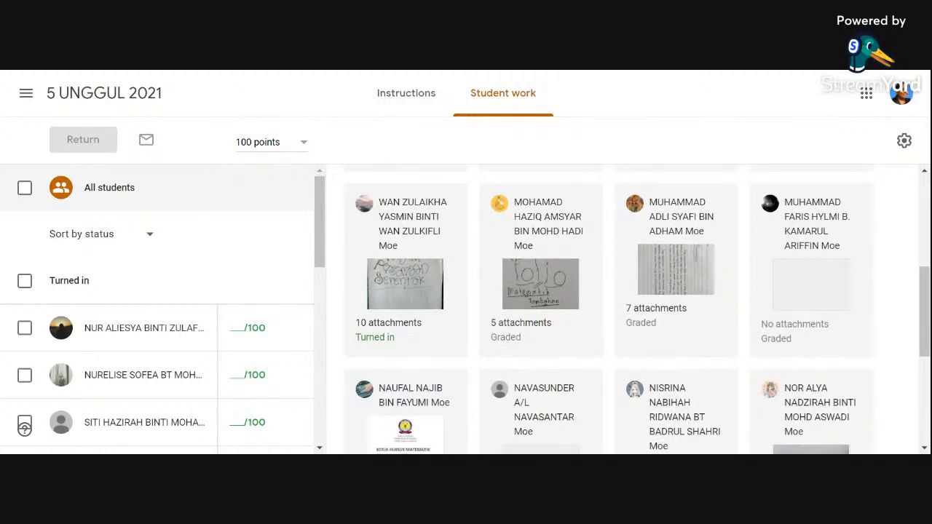
{"action": "scroll", "coordinate": [572, 353], "scroll_direction": "down", "scroll_amount": 2}
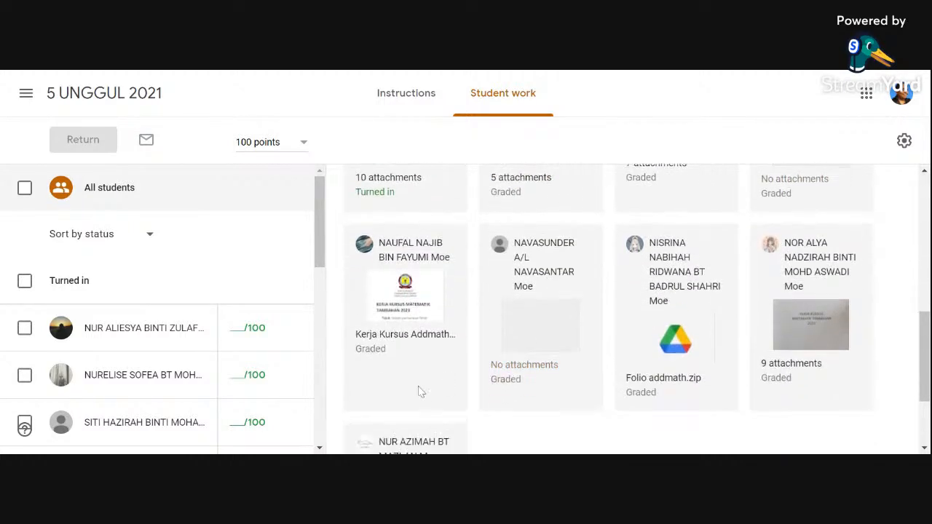
{"action": "scroll", "coordinate": [677, 331], "scroll_direction": "down", "scroll_amount": 1}
{"action": "scroll", "coordinate": [682, 331], "scroll_direction": "down", "scroll_amount": 1}
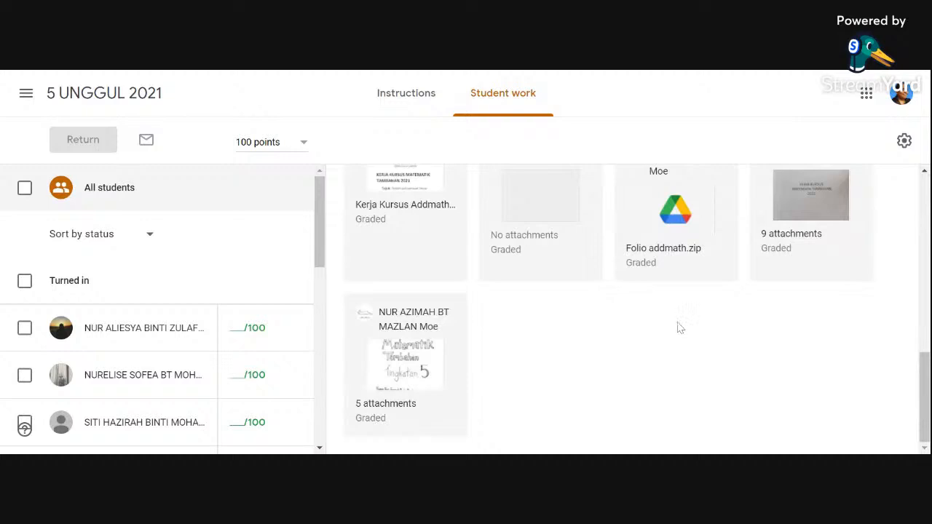
{"action": "scroll", "coordinate": [677, 328], "scroll_direction": "up", "scroll_amount": 4}
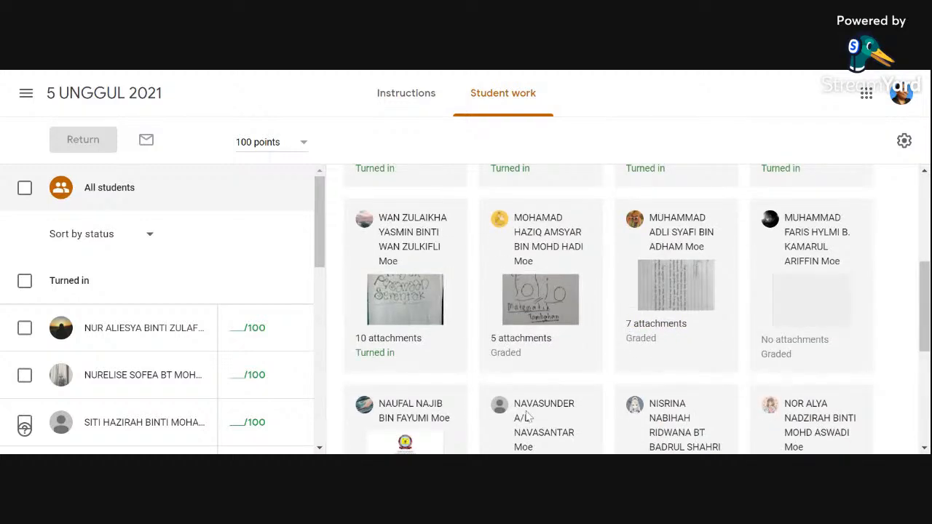
{"action": "scroll", "coordinate": [527, 416], "scroll_direction": "up", "scroll_amount": 2}
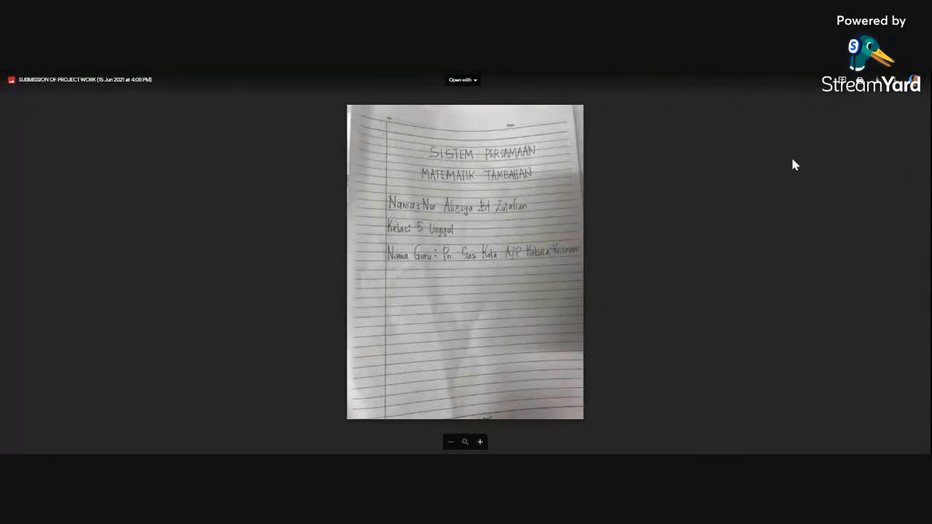
Step: Open the student's submitted project image with Annotate with Kami and decline the text recognition offer
{"action": "left_click", "coordinate": [466, 82]}
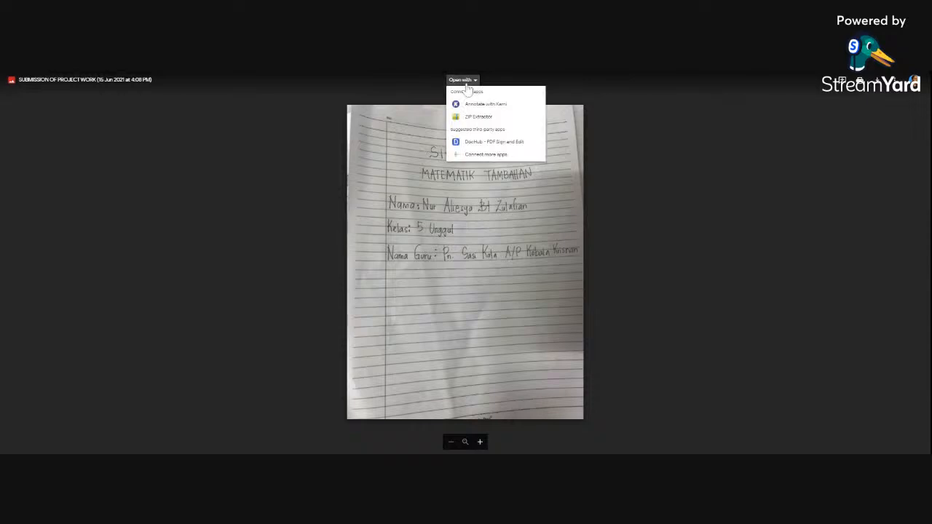
{"action": "left_click", "coordinate": [488, 107]}
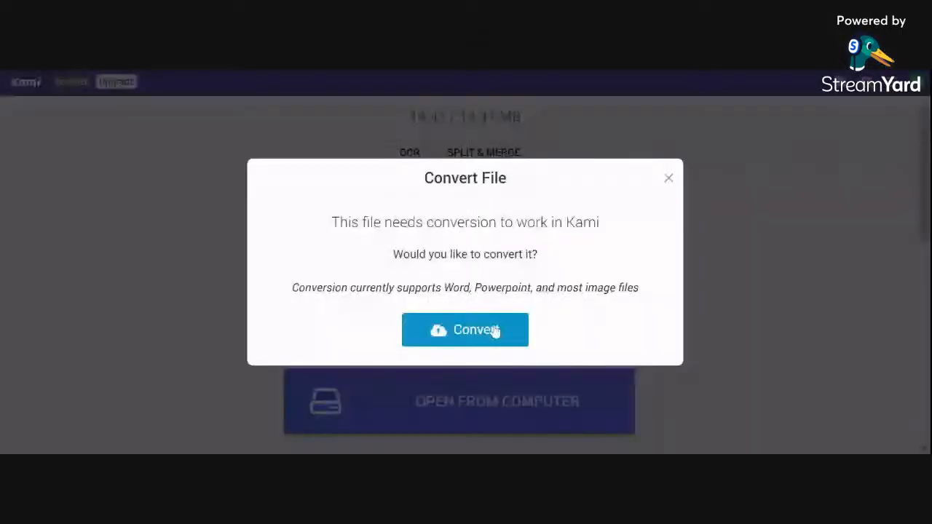
{"action": "left_click", "coordinate": [494, 330]}
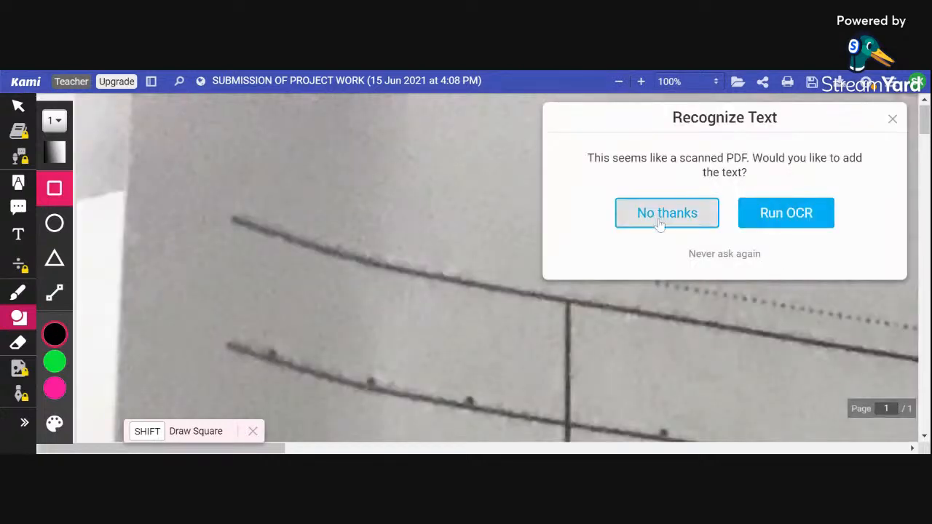
{"action": "left_click", "coordinate": [892, 119]}
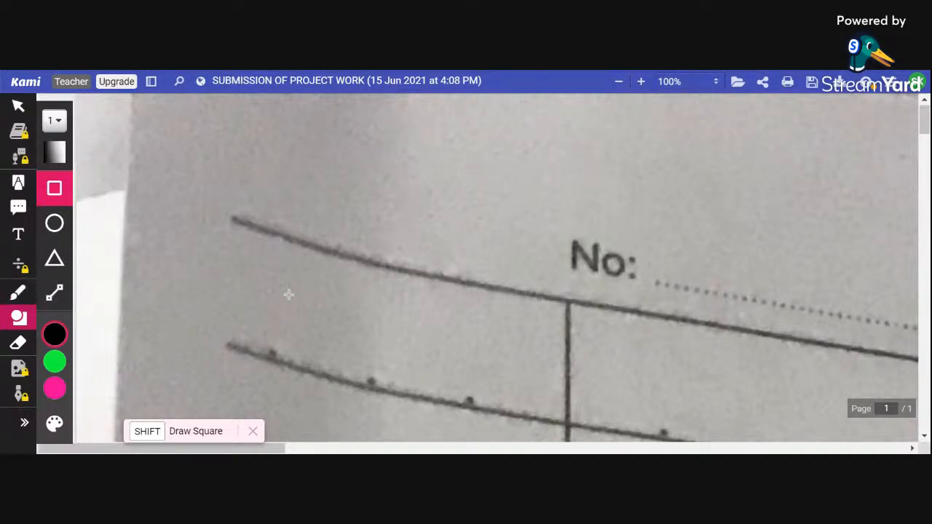
Step: Draw a red freehand check mark beside the class line and write 3/7 at its end, viewing the page at 25%
{"action": "left_click", "coordinate": [616, 83]}
{"action": "left_click", "coordinate": [616, 83]}
{"action": "left_click", "coordinate": [615, 84]}
{"action": "left_click", "coordinate": [615, 84]}
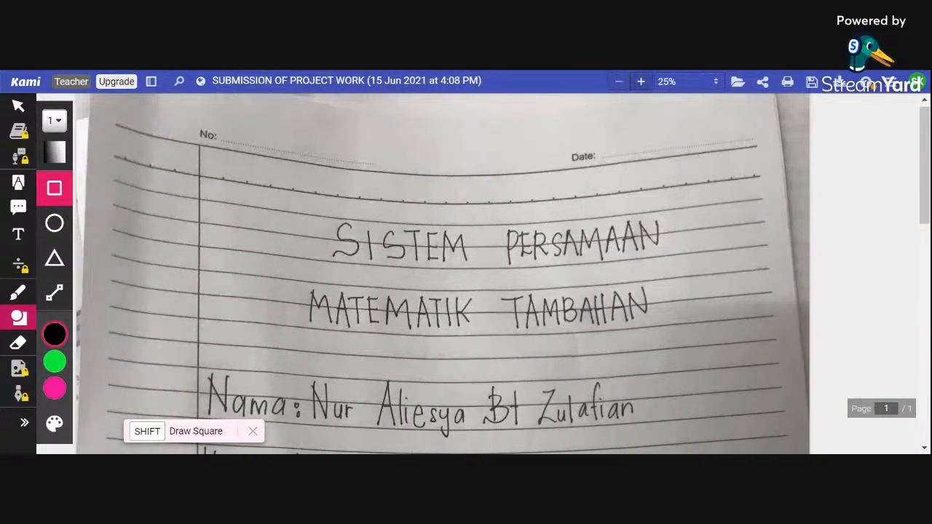
{"action": "scroll", "coordinate": [681, 262], "scroll_direction": "down", "scroll_amount": 1}
{"action": "scroll", "coordinate": [681, 263], "scroll_direction": "down", "scroll_amount": 5}
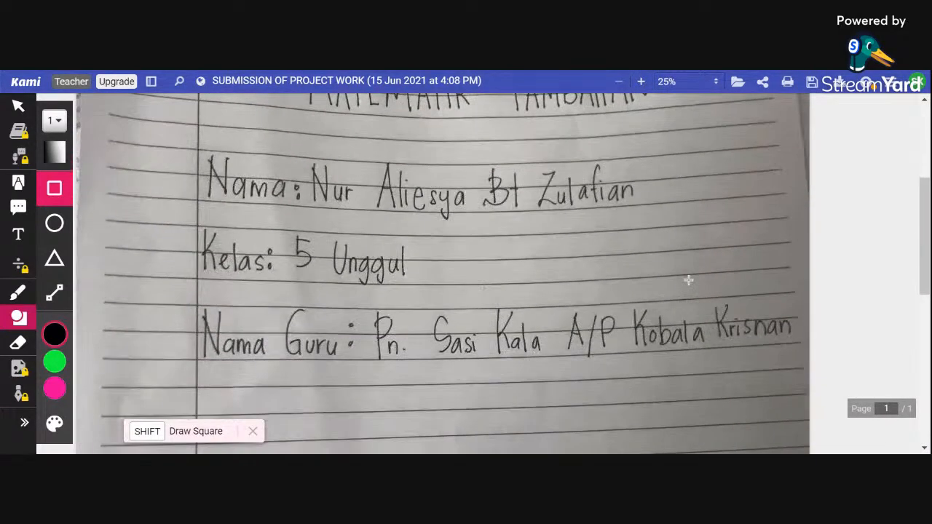
{"action": "scroll", "coordinate": [692, 281], "scroll_direction": "up", "scroll_amount": 2}
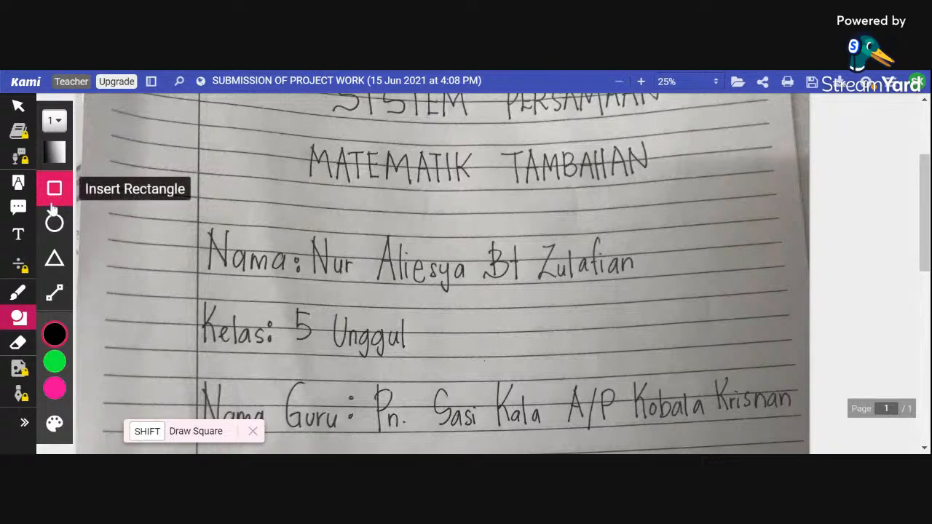
{"action": "left_click", "coordinate": [17, 292]}
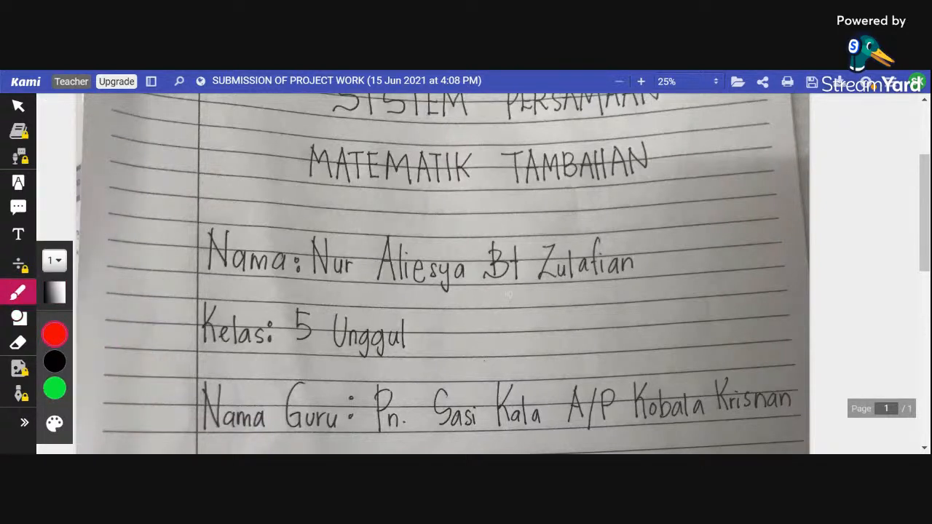
{"action": "left_click_drag", "start_coordinate": [452, 373], "coordinate": [641, 318]}
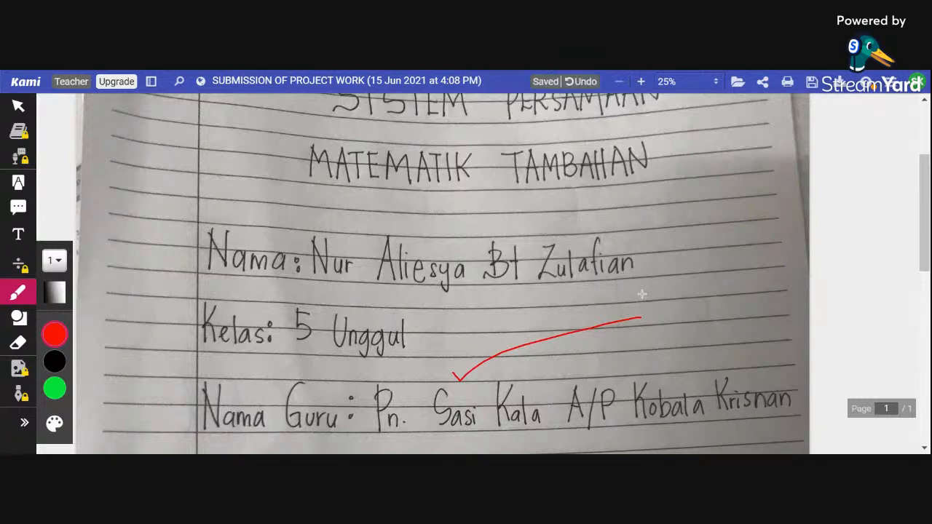
{"action": "mouse_move", "coordinate": [636, 294]}
{"action": "left_mouse_down"}
{"action": "mouse_move", "coordinate": [644, 301]}
{"action": "mouse_move", "coordinate": [619, 313]}
{"action": "mouse_move", "coordinate": [649, 342]}
{"action": "left_mouse_up"}
{"action": "mouse_move", "coordinate": [664, 303]}
{"action": "left_mouse_down"}
{"action": "mouse_move", "coordinate": [679, 303]}
{"action": "mouse_move", "coordinate": [670, 319]}
{"action": "mouse_move", "coordinate": [695, 313]}
{"action": "left_mouse_up"}
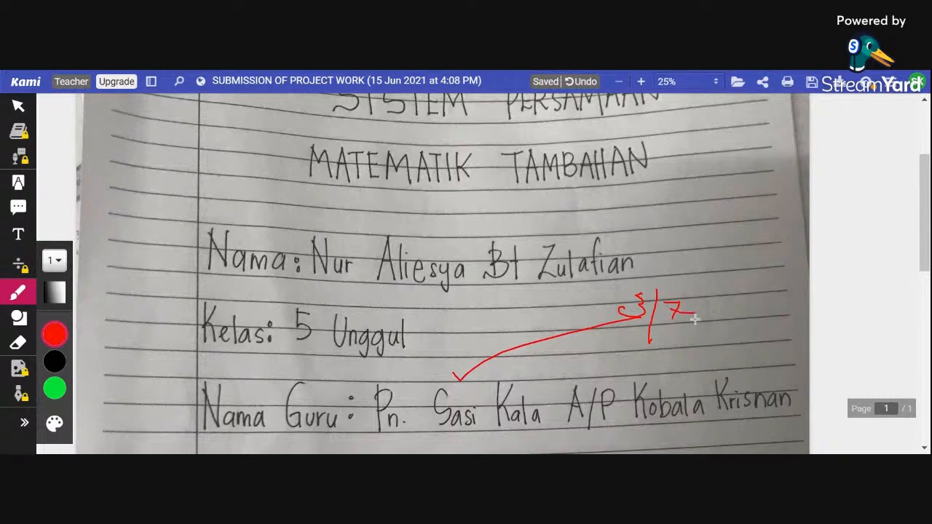
Step: Add a yellow comment marker just above the end of the student's name line, with the text "A VERY GOOD JOB"
{"action": "left_click", "coordinate": [18, 207]}
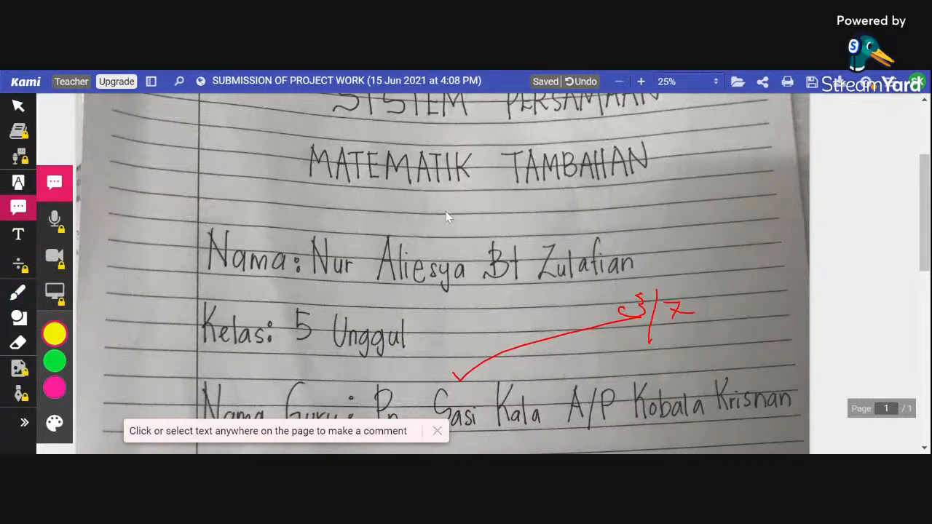
{"action": "scroll", "coordinate": [446, 211], "scroll_direction": "down", "scroll_amount": 1}
{"action": "left_click", "coordinate": [633, 206]}
{"action": "scroll", "coordinate": [634, 207], "scroll_direction": "down", "scroll_amount": 1}
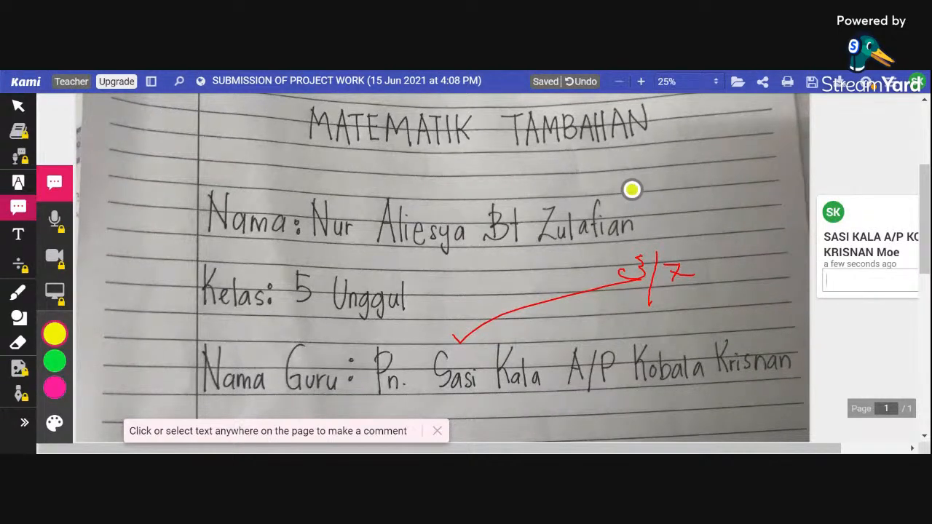
{"action": "type", "text": "a VERY"}
{"action": "key", "text": "BackSpace"}
{"action": "key", "text": "BackSpace"}
{"action": "key", "text": "BackSpace"}
{"action": "type", "text": "A VERY GOOD JOB"}
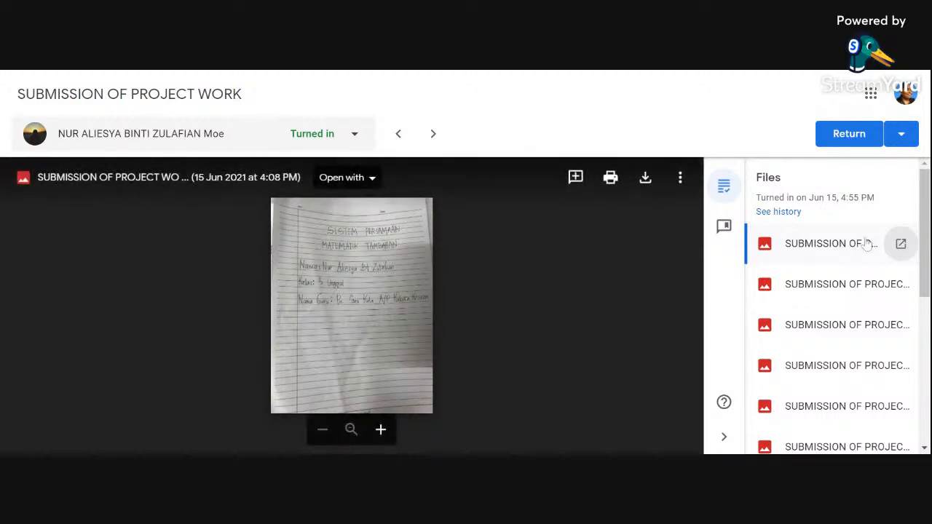
Step: Enter a grade of 50 out of 100 for the student's SUBMISSION OF PROJECT WORK in Classroom
{"action": "scroll", "coordinate": [801, 284], "scroll_direction": "down", "scroll_amount": 5}
{"action": "scroll", "coordinate": [804, 304], "scroll_direction": "down", "scroll_amount": 1}
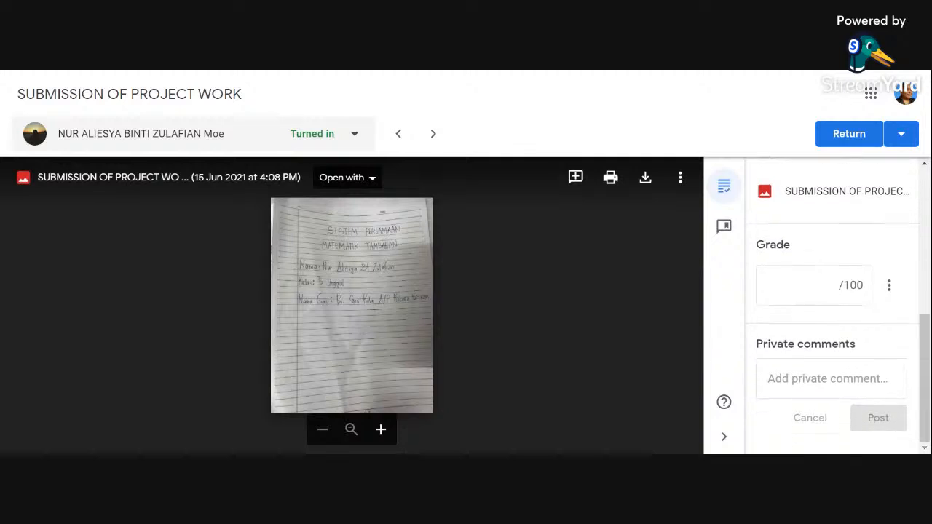
{"action": "left_click", "coordinate": [815, 285]}
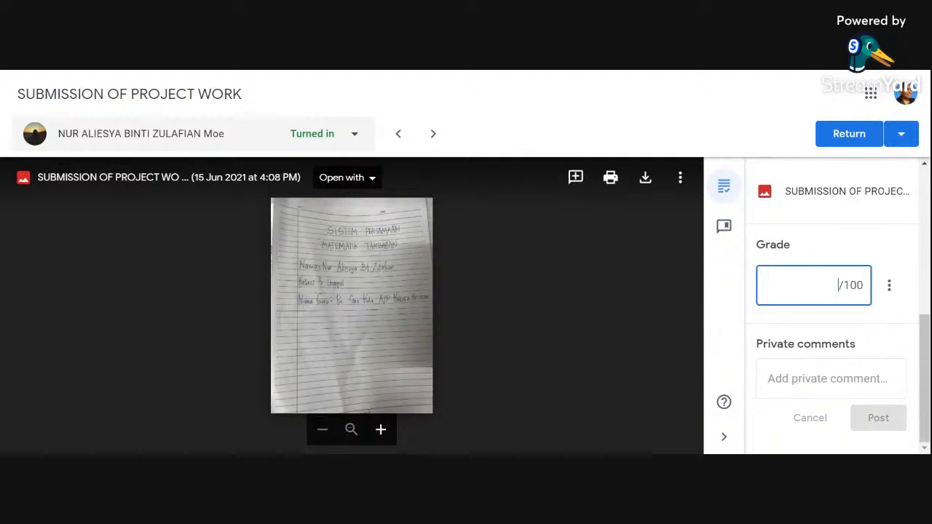
{"action": "type", "text": "50"}
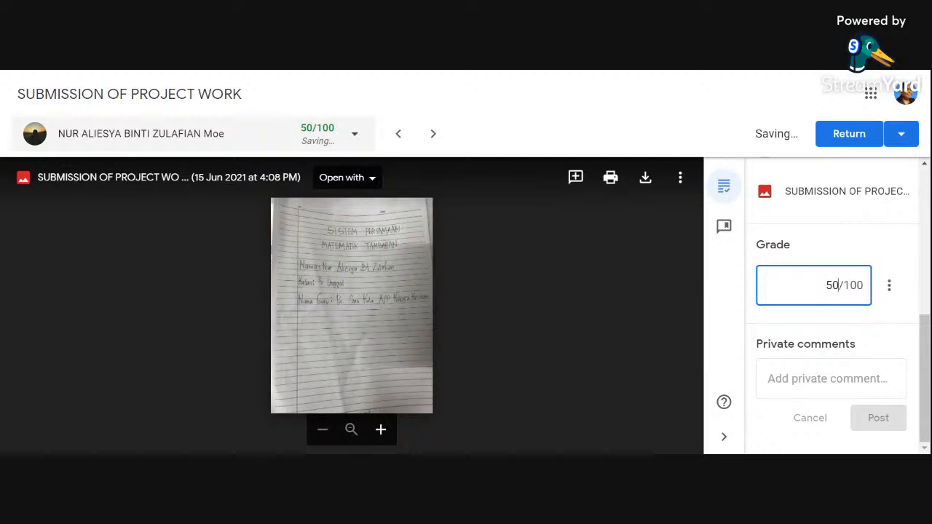
Step: Post a private comment reading "Good Job" followed by the student's first name and an ellipsis
{"action": "left_click", "coordinate": [831, 379]}
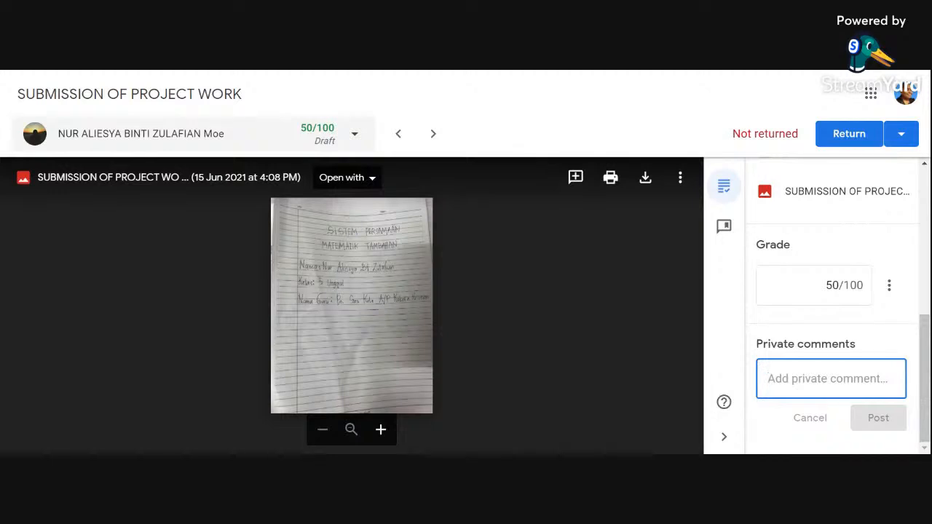
{"action": "type", "text": "goo"}
{"action": "key", "text": "BackSpace"}
{"action": "key", "text": "BackSpace"}
{"action": "key", "text": "BackSpace"}
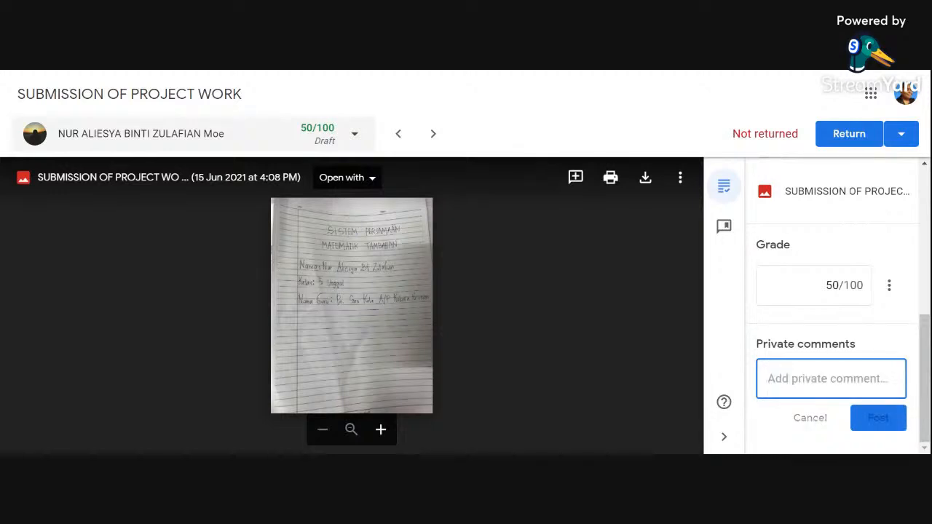
{"action": "type", "text": "Good J"}
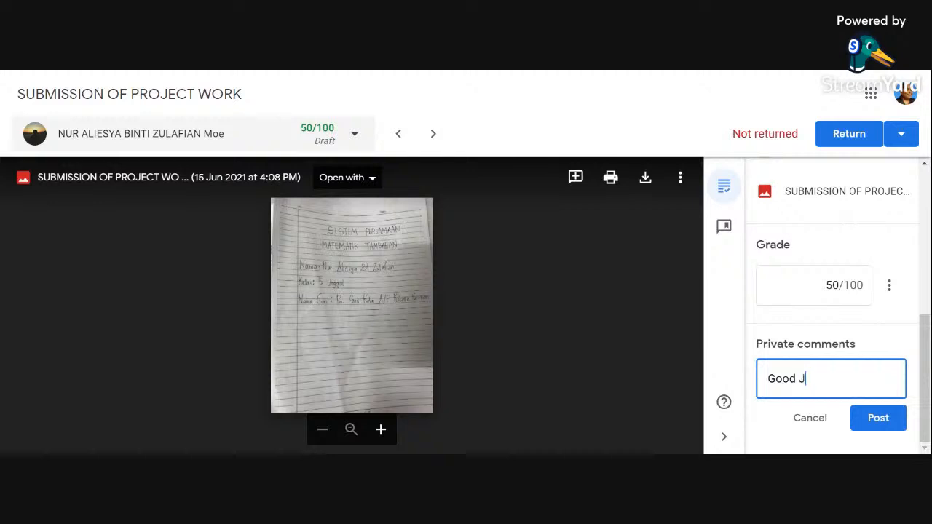
{"action": "type", "text": "ob ALiesya..."}
{"action": "left_click", "coordinate": [873, 421]}
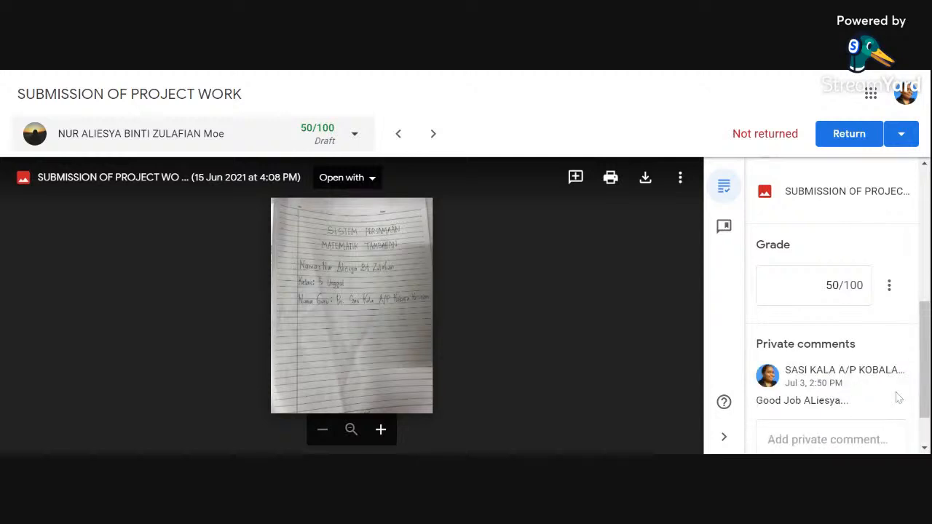
{"action": "left_click", "coordinate": [887, 392]}
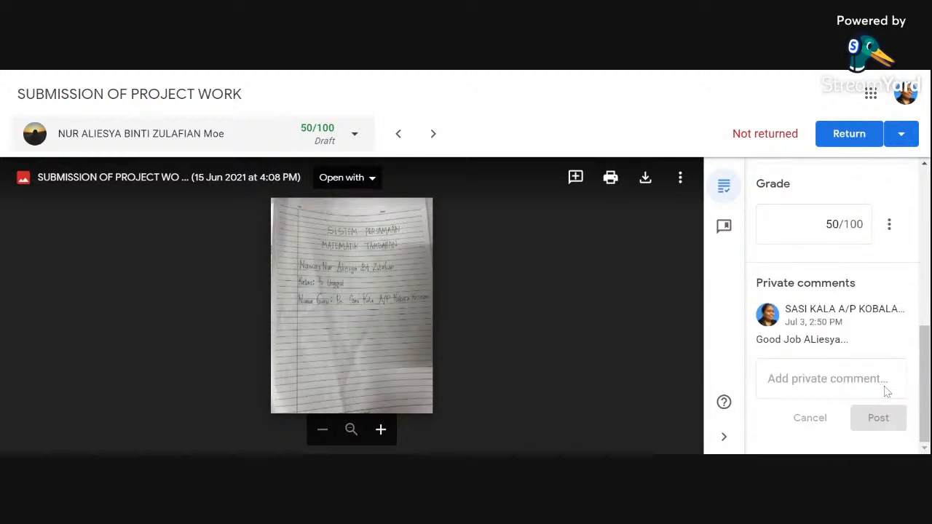
Step: Look through neighbouring students' graded submissions, including the options for returning work and the attached files
{"action": "scroll", "coordinate": [873, 381], "scroll_direction": "up", "scroll_amount": 6}
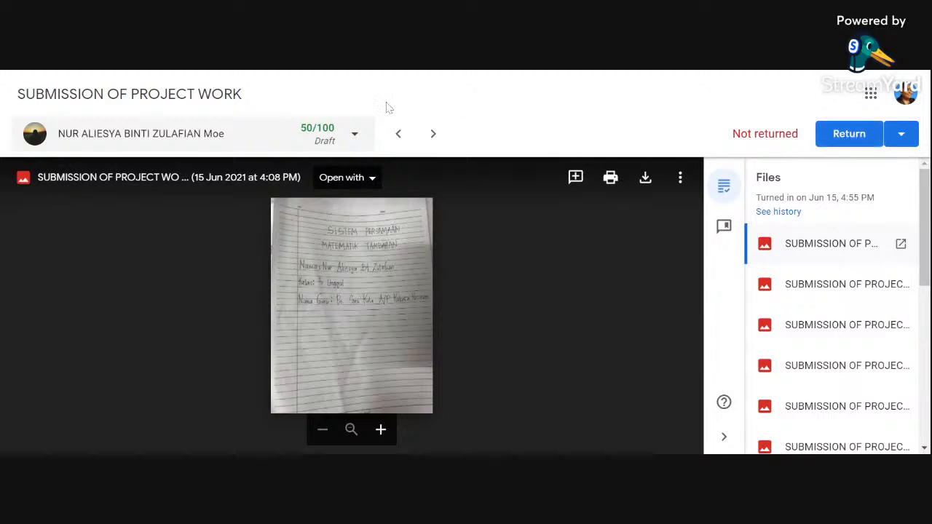
{"action": "left_click", "coordinate": [434, 135]}
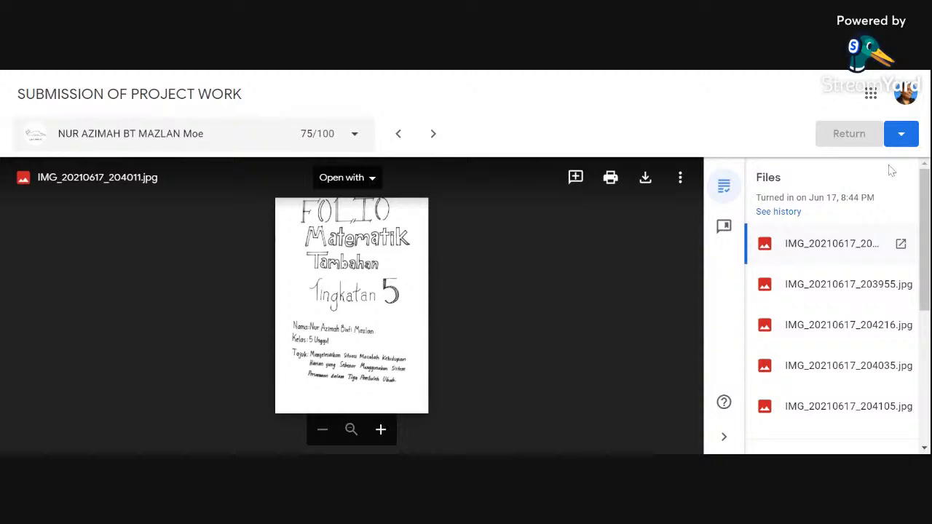
{"action": "left_click", "coordinate": [907, 139]}
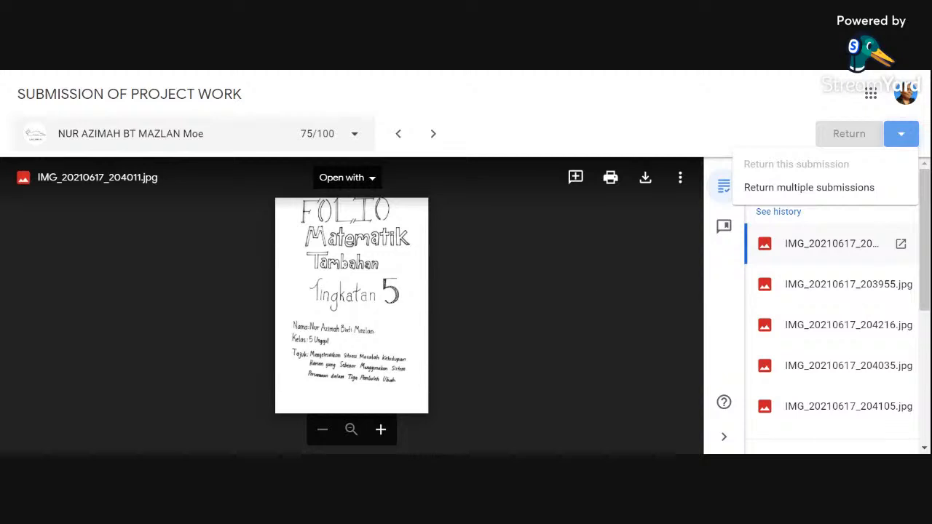
{"action": "left_click", "coordinate": [401, 141]}
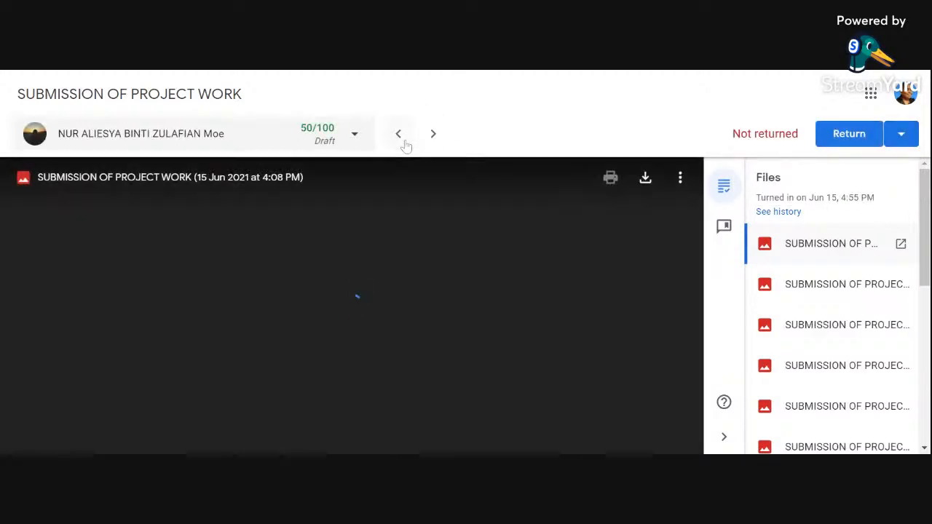
{"action": "left_click", "coordinate": [403, 143]}
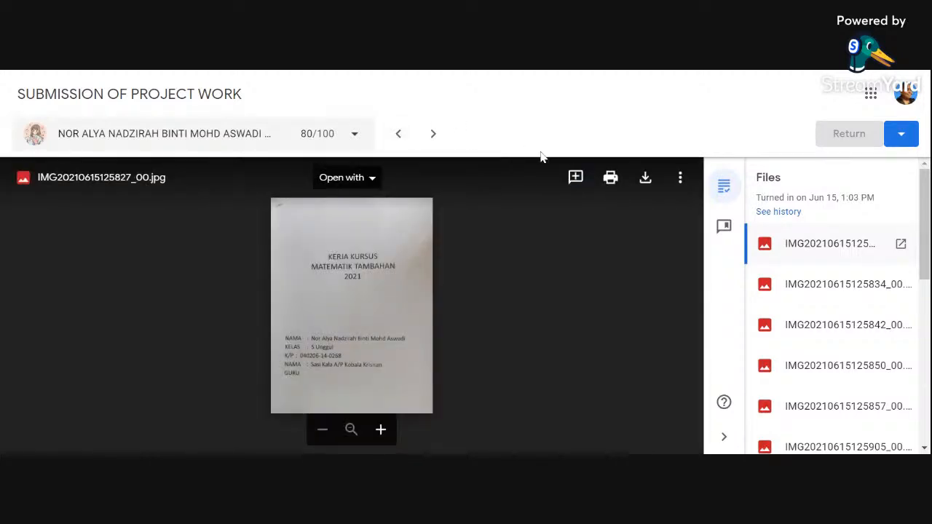
{"action": "scroll", "coordinate": [836, 314], "scroll_direction": "down", "scroll_amount": 3}
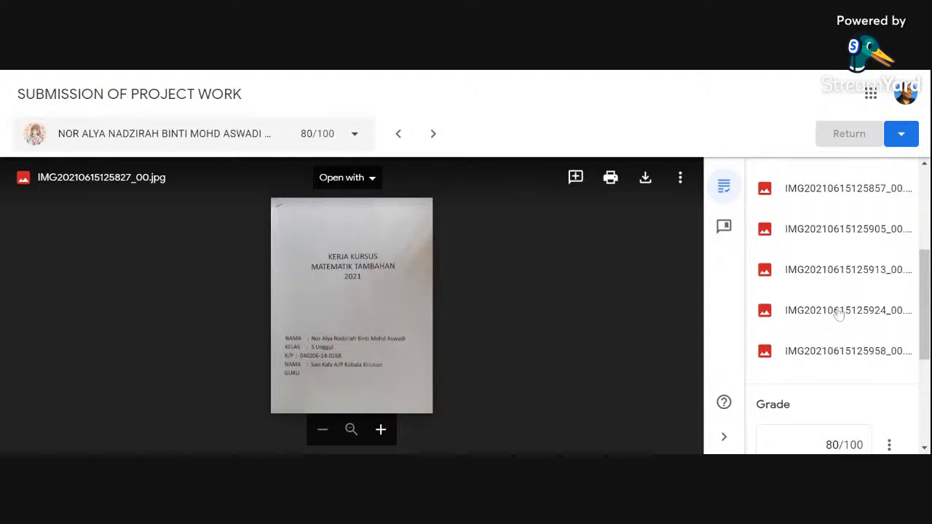
Step: Review the current student's attached files, grade and private comments, and check which return options the submission offers
{"action": "scroll", "coordinate": [839, 313], "scroll_direction": "down", "scroll_amount": 1}
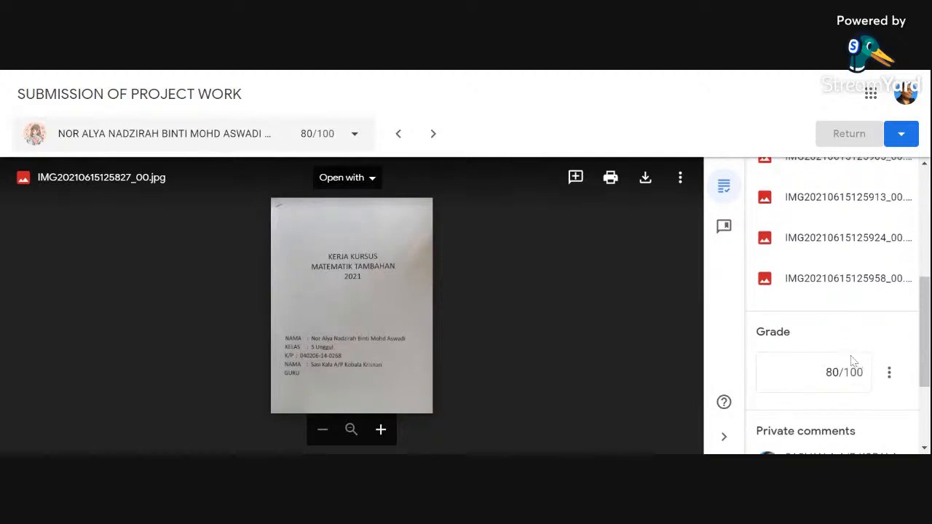
{"action": "scroll", "coordinate": [878, 381], "scroll_direction": "down", "scroll_amount": 2}
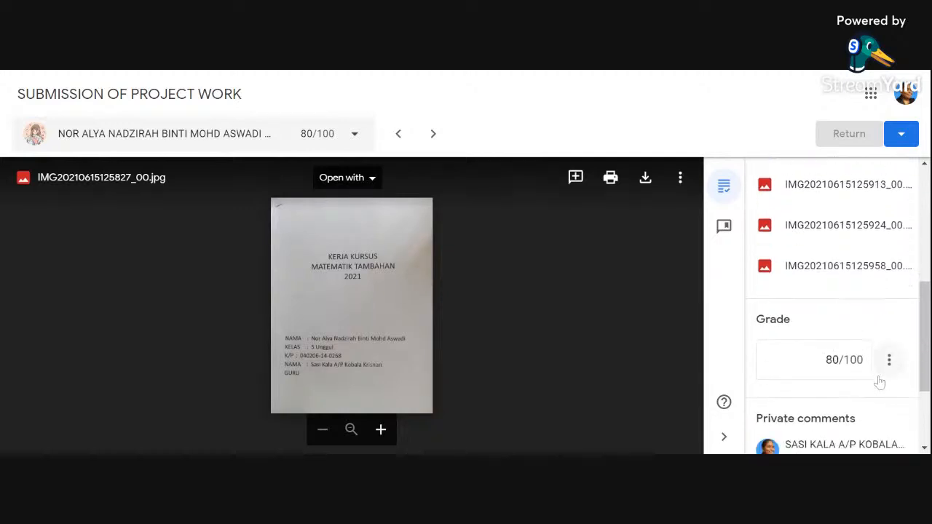
{"action": "scroll", "coordinate": [888, 357], "scroll_direction": "up", "scroll_amount": 3}
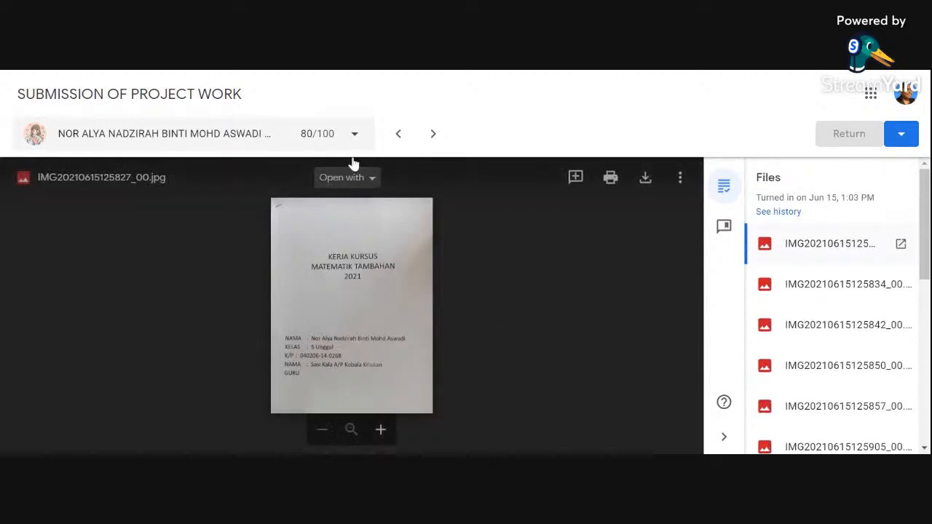
{"action": "left_click", "coordinate": [911, 143]}
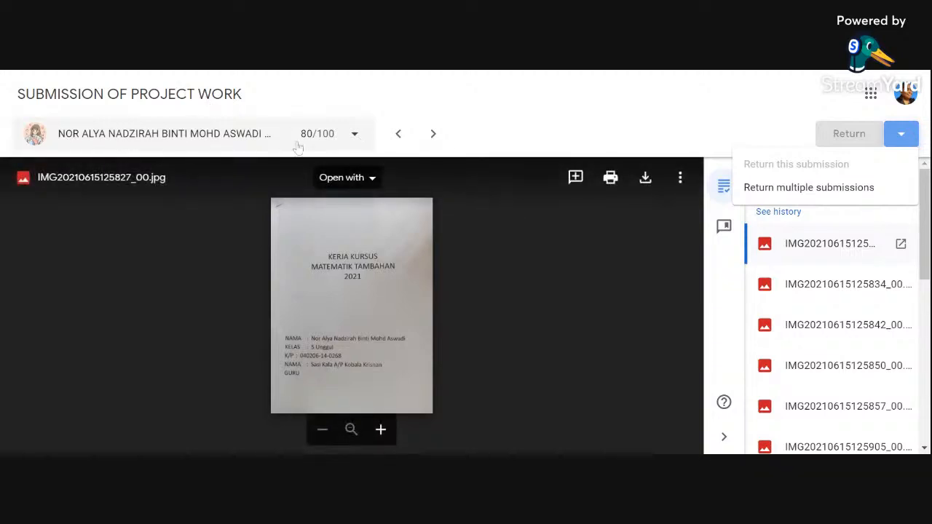
{"action": "left_click", "coordinate": [678, 156]}
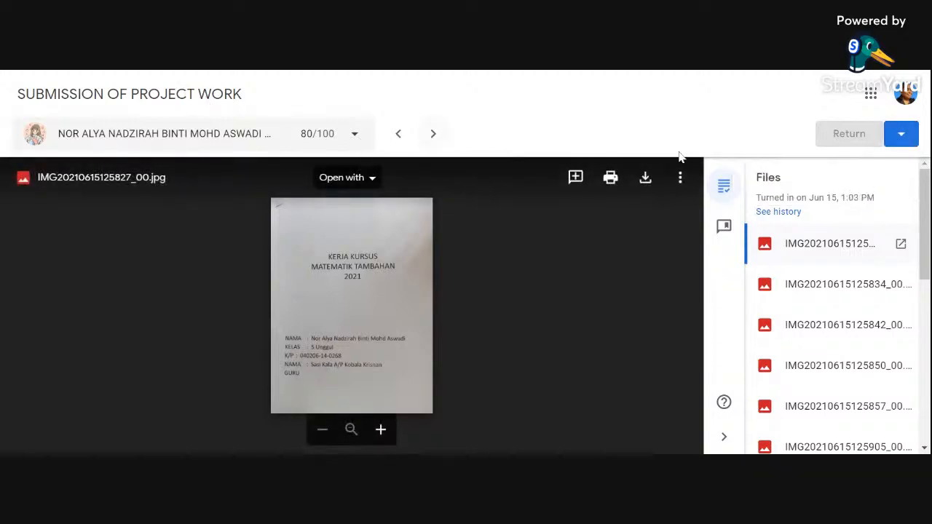
Step: Show the next student's SUBMISSION OF PROJECT WORK and inspect the options for returning this or multiple submissions
{"action": "left_click", "coordinate": [433, 133]}
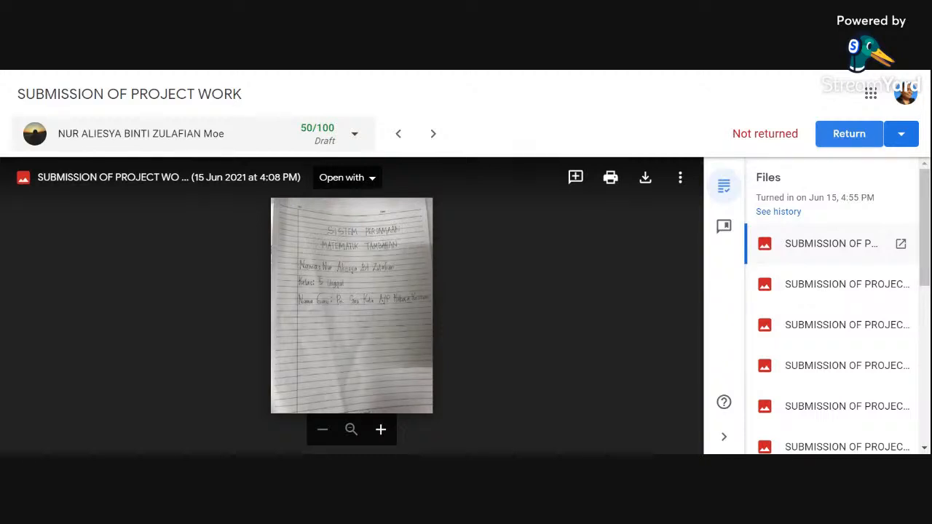
{"action": "left_click", "coordinate": [900, 134]}
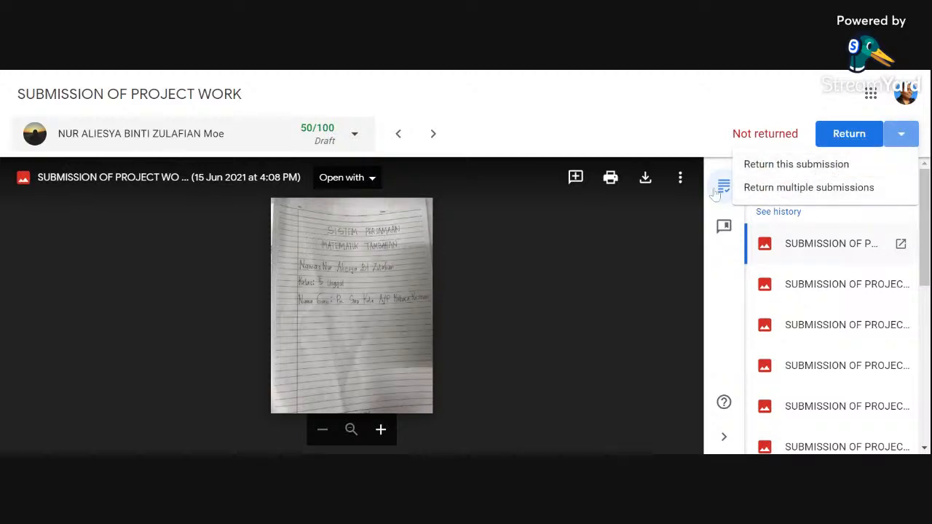
{"action": "left_click", "coordinate": [628, 108]}
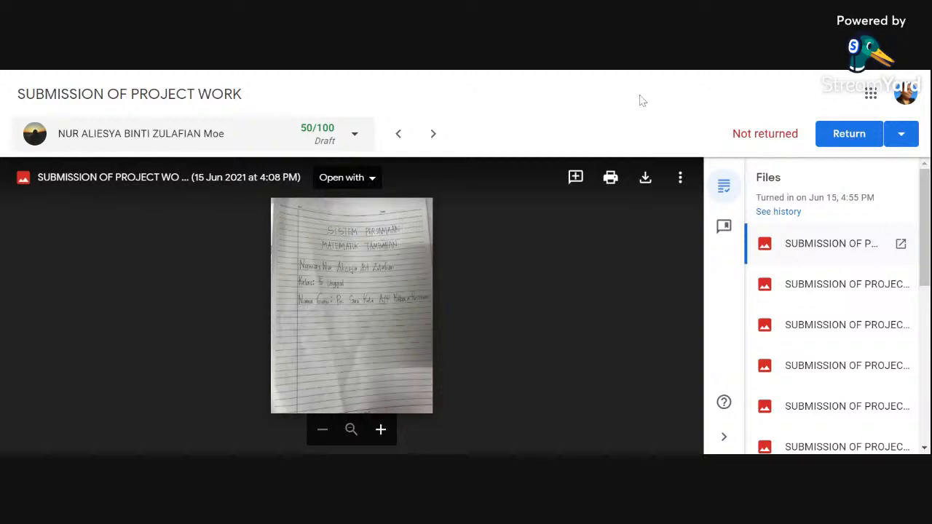